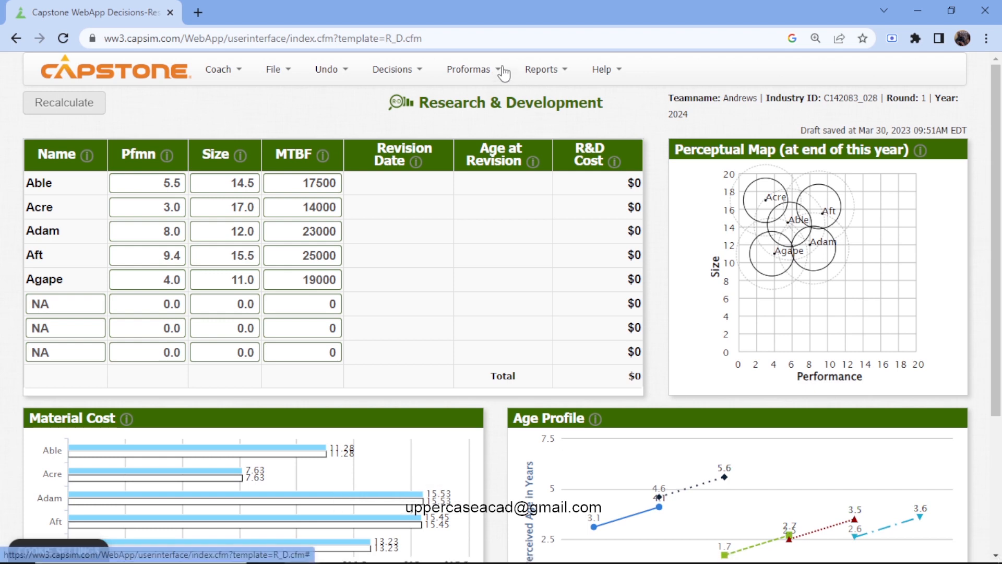
# Step: Consult the Traditional segment report's buying criteria and set Able's performance to 6.2
pyautogui.click(530, 72)
pyautogui.click(562, 188)
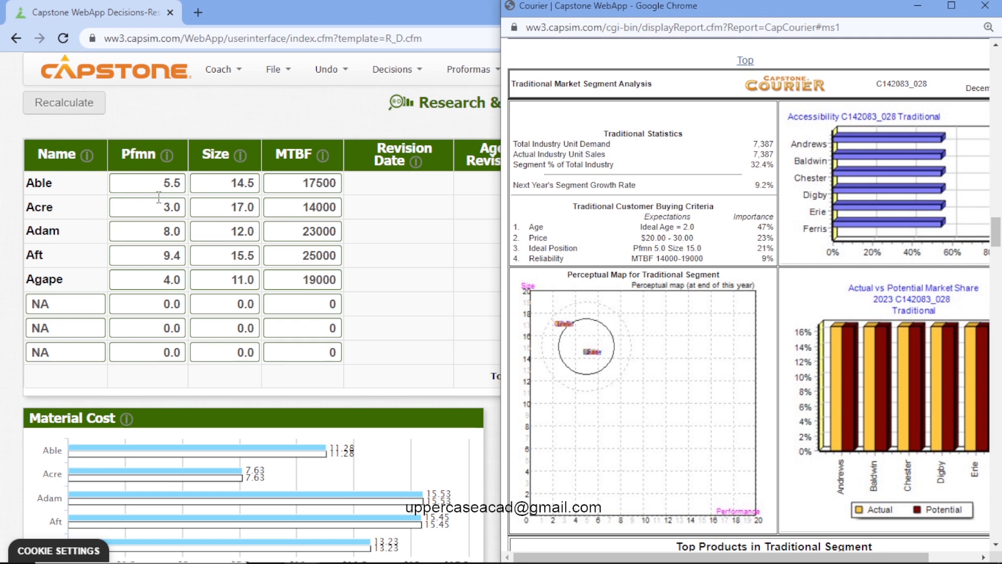
pyautogui.click(183, 187)
pyautogui.press('BackSpace')
pyautogui.press('BackSpace')
pyautogui.press('BackSpace')
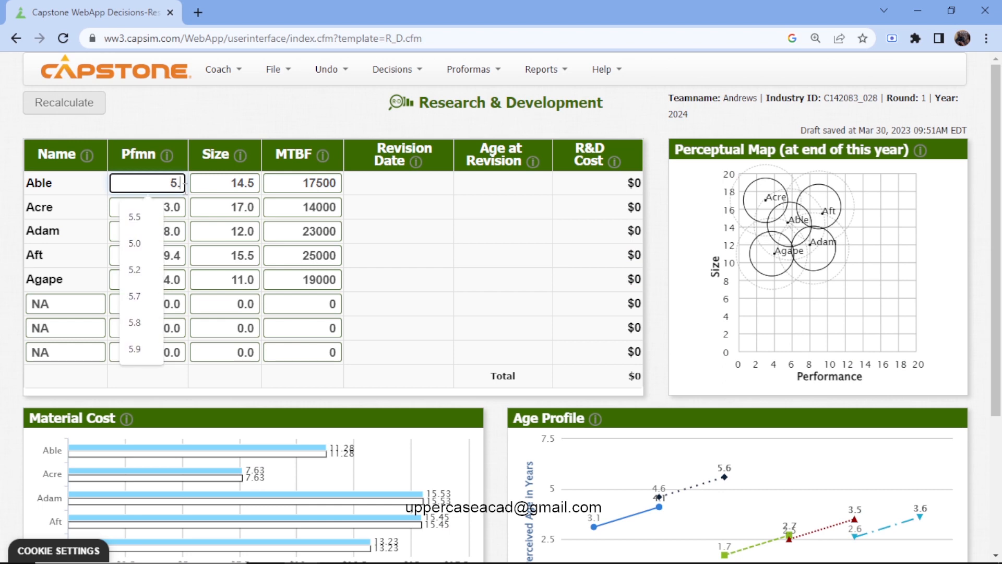
pyautogui.write('6.2')
# Step: Set the size of product Able to 13.8 in the R&D decisions
pyautogui.click(253, 183)
pyautogui.press('BackSpace')
pyautogui.press('BackSpace')
pyautogui.press('BackSpace')
pyautogui.press('BackSpace')
pyautogui.write('1')
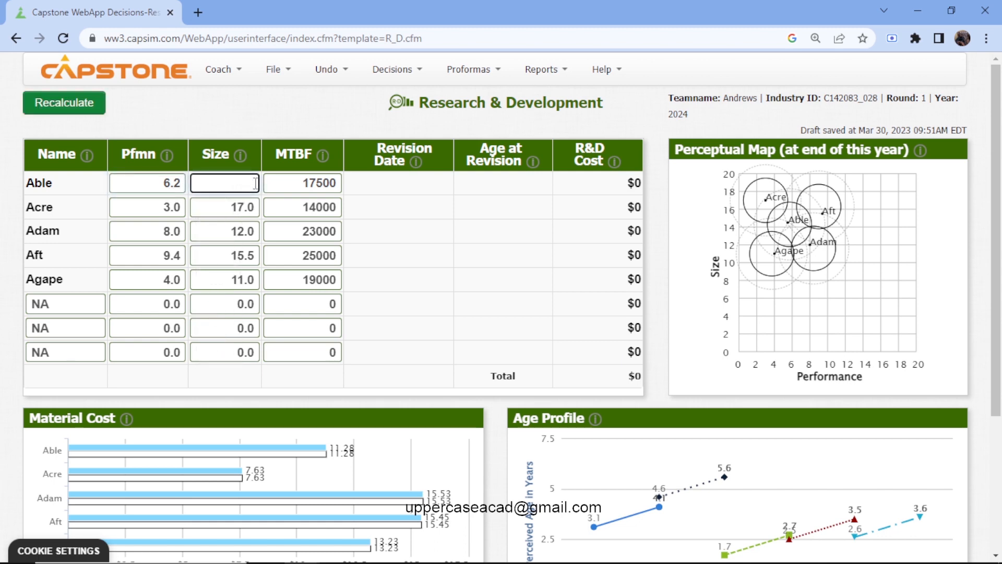
pyautogui.write('3.8')
# Step: Using the Traditional segment's reliability criteria, set Able's MTBF to 19000 and recalculate the R&D decisions
pyautogui.click(324, 185)
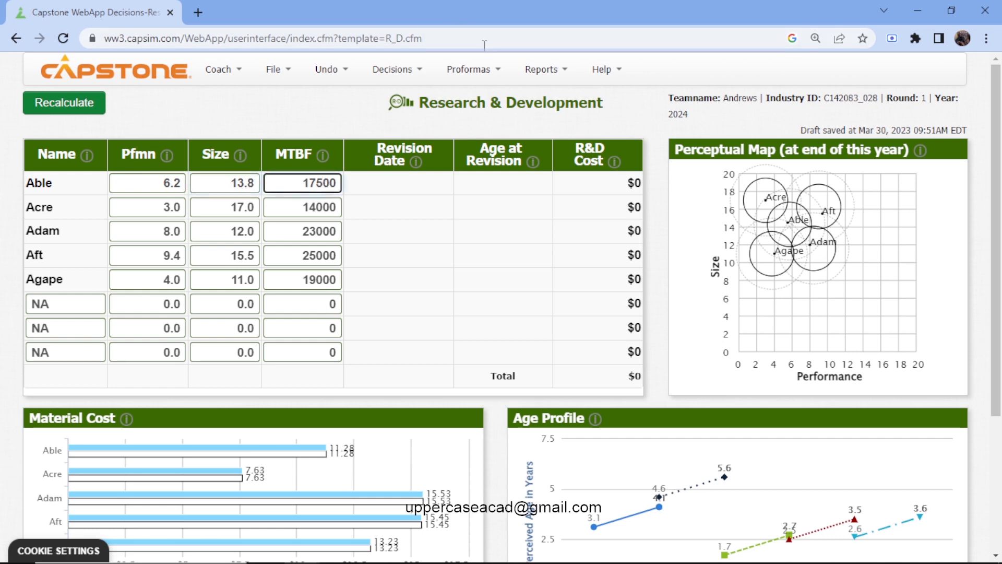
pyautogui.click(537, 69)
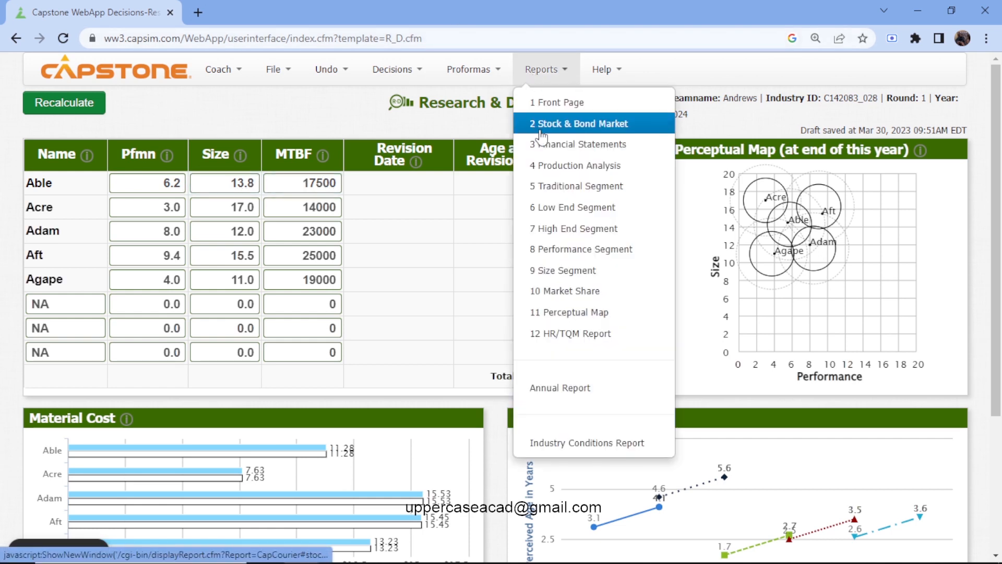
pyautogui.click(564, 185)
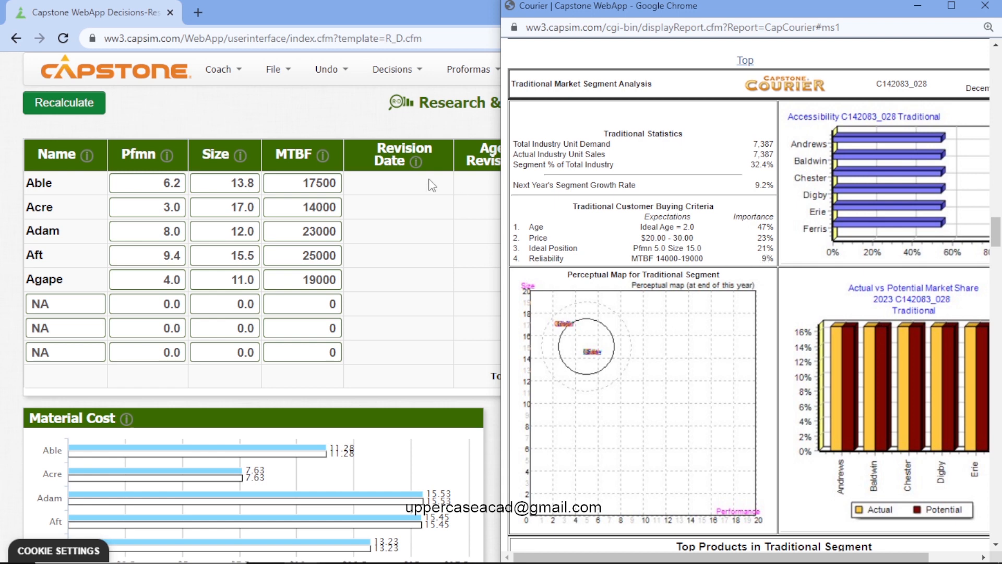
pyautogui.moveTo(323, 183); pyautogui.dragTo(329, 183)
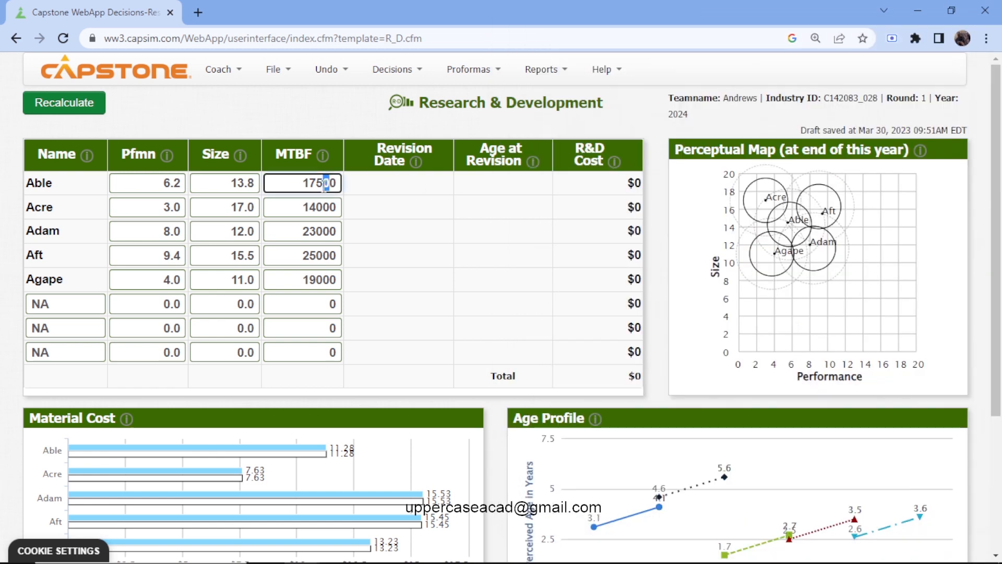
pyautogui.click(324, 185)
pyautogui.press('BackSpace')
pyautogui.press('BackSpace')
pyautogui.write('90')
pyautogui.click(84, 112)
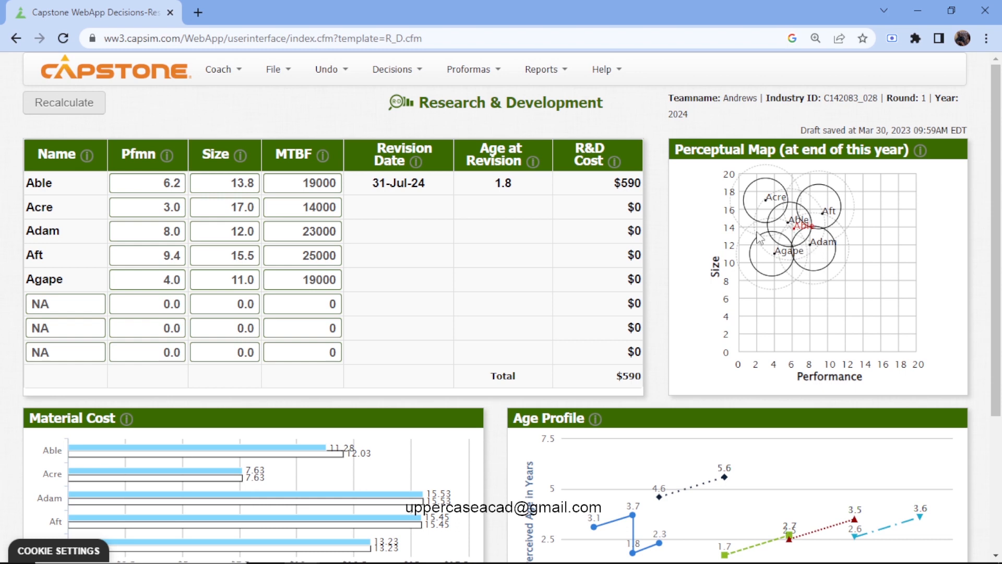
# Step: Examine the Low End segment report's customer buying criteria, perceptual map and top products for Acre's positioning
pyautogui.click(543, 69)
pyautogui.click(592, 208)
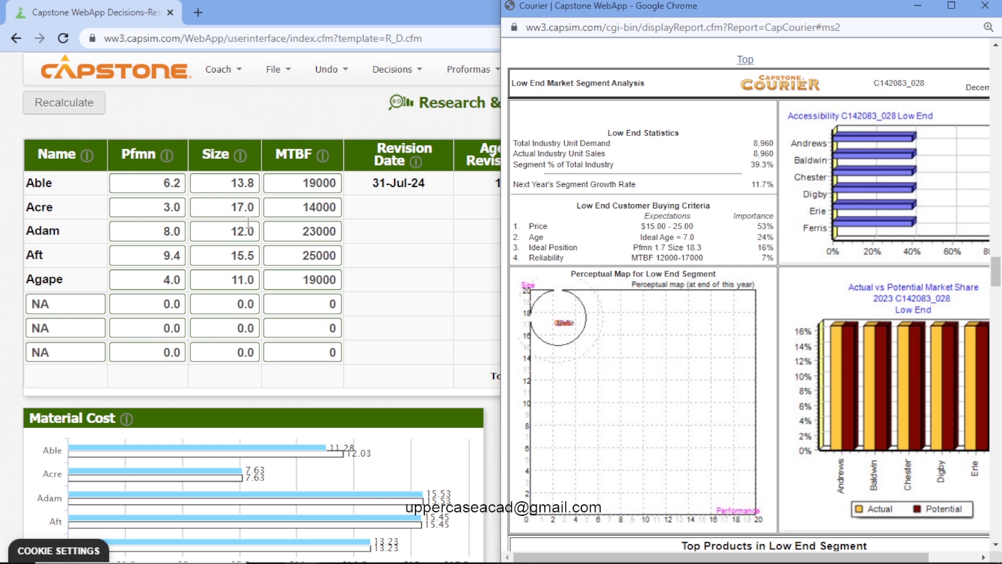
pyautogui.scroll(-3, 569, 327)
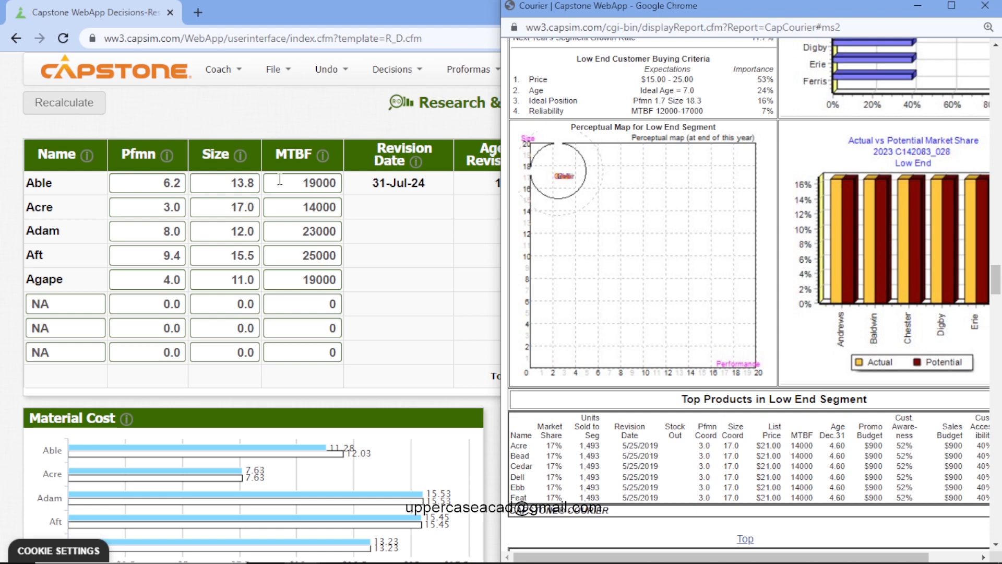
pyautogui.click(183, 108)
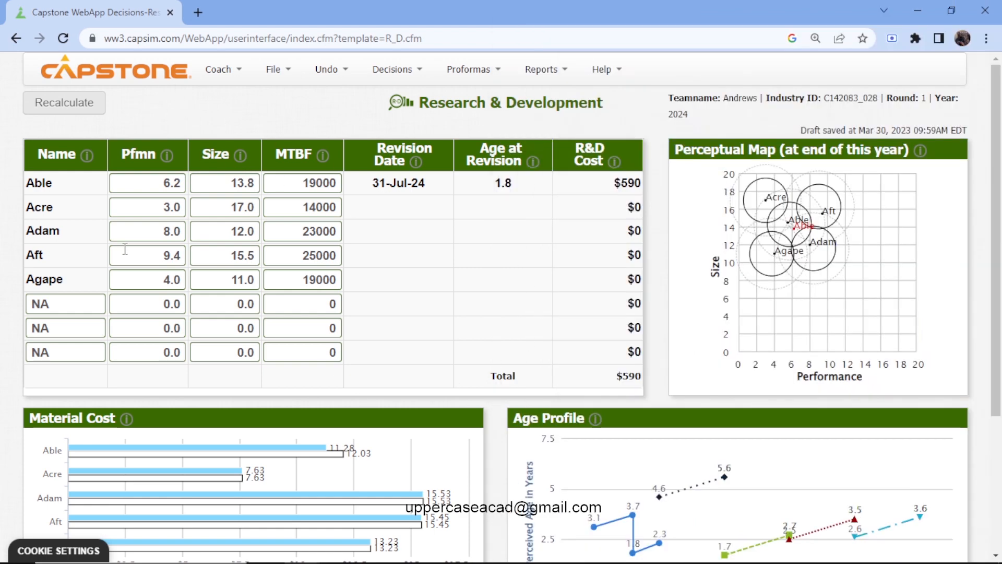
# Step: Consult the High End segment report's ideal position and set Adam's performance to 8.9
pyautogui.click(541, 69)
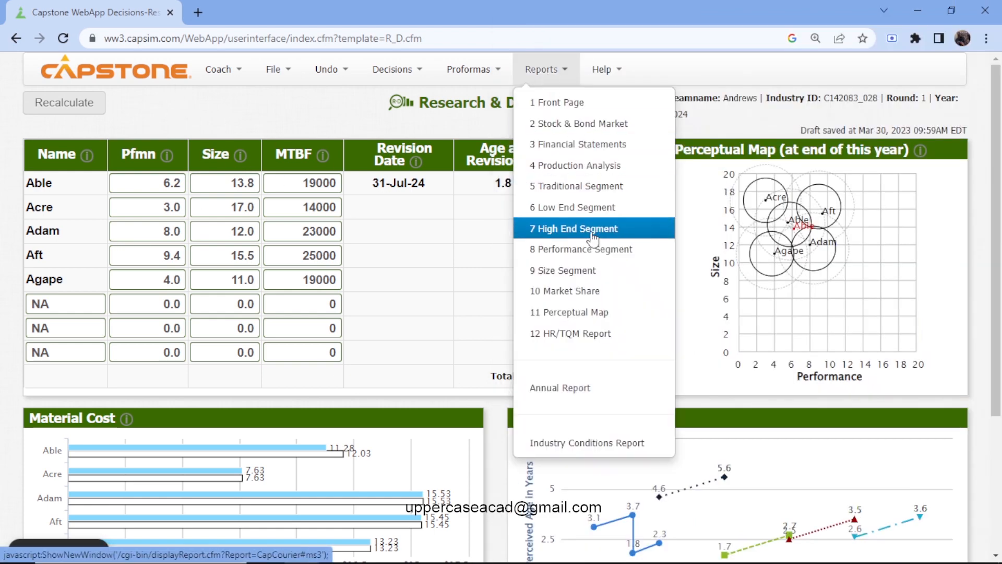
pyautogui.click(590, 228)
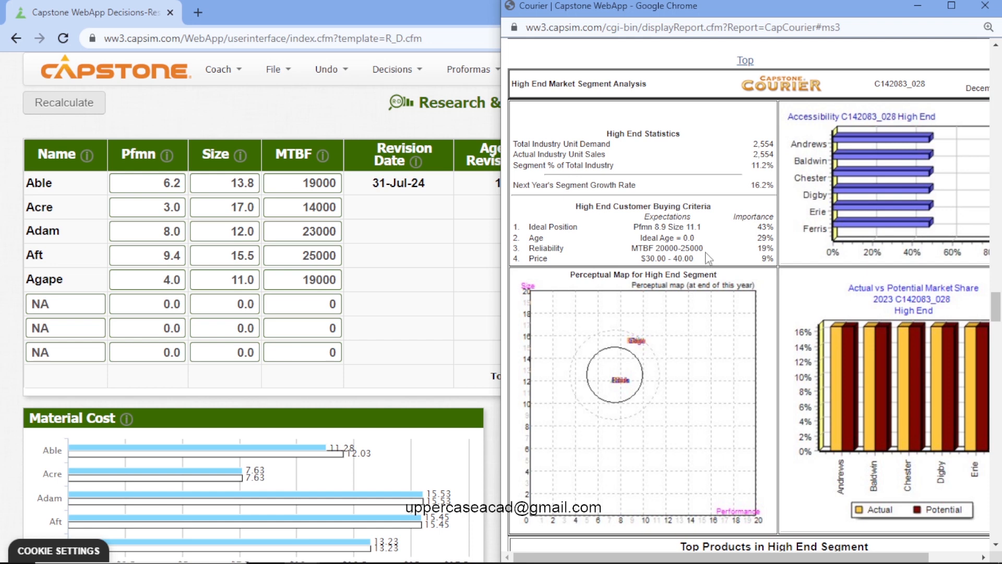
pyautogui.scroll(-1, 708, 258)
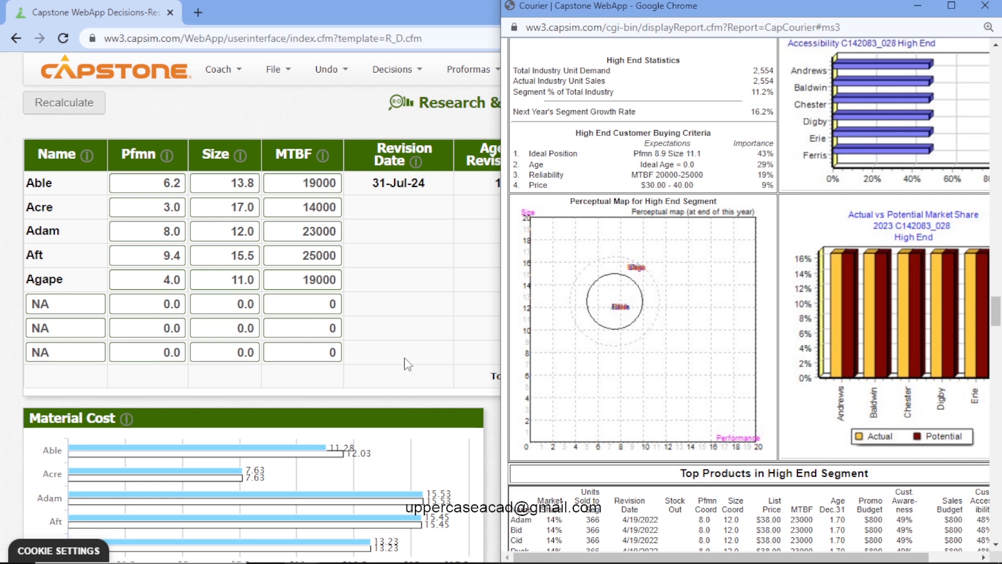
pyautogui.click(183, 231)
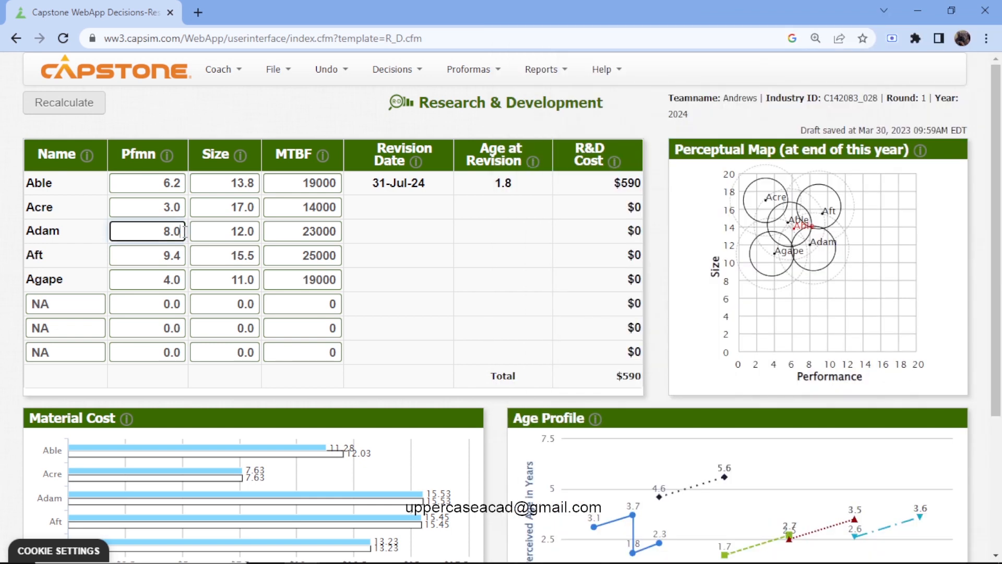
pyautogui.press('BackSpace')
pyautogui.write('9')
# Step: Set the size of product Adam to 11.1 in the R&D decisions
pyautogui.click(255, 233)
pyautogui.press('BackSpace')
pyautogui.press('BackSpace')
pyautogui.press('BackSpace')
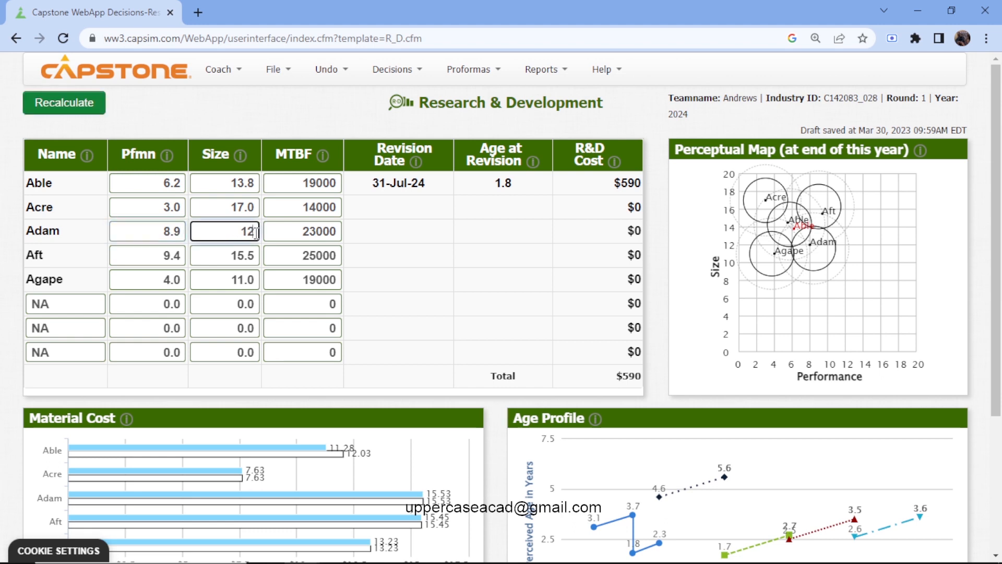
pyautogui.write('1')
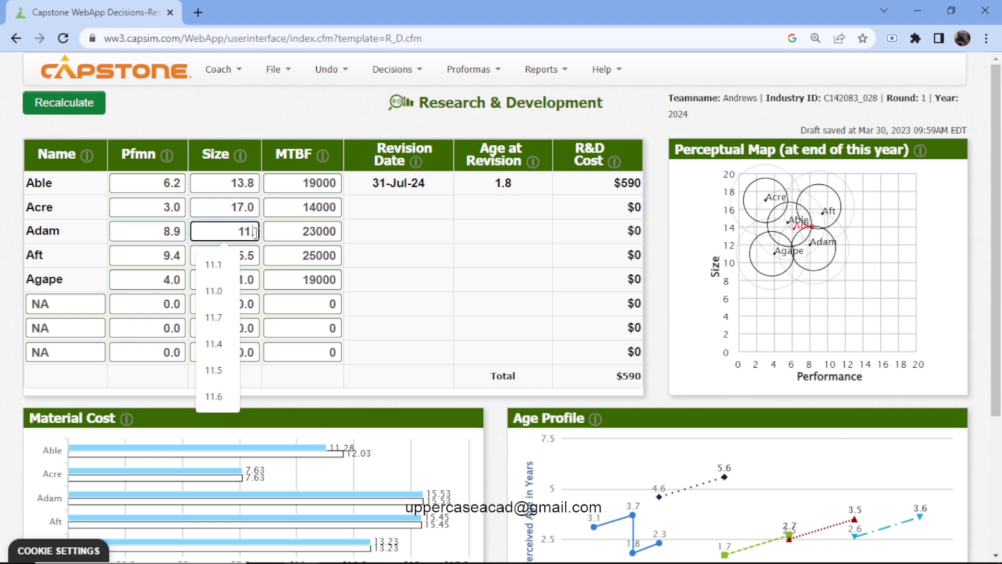
pyautogui.write('.1')
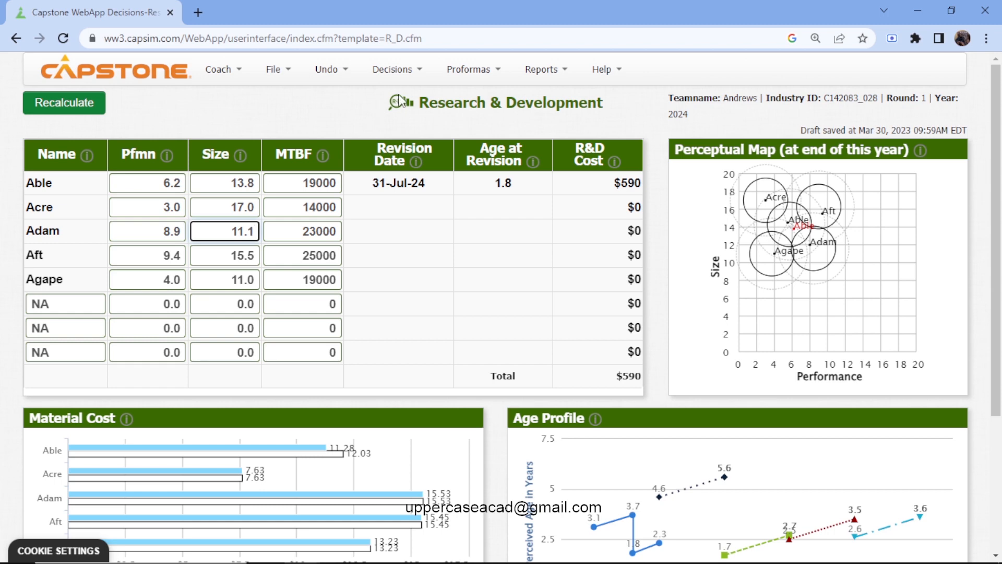
# Step: Using the High End segment's reliability criteria, set Adam's MTBF to 25000 and recalculate the R&D decisions
pyautogui.click(539, 73)
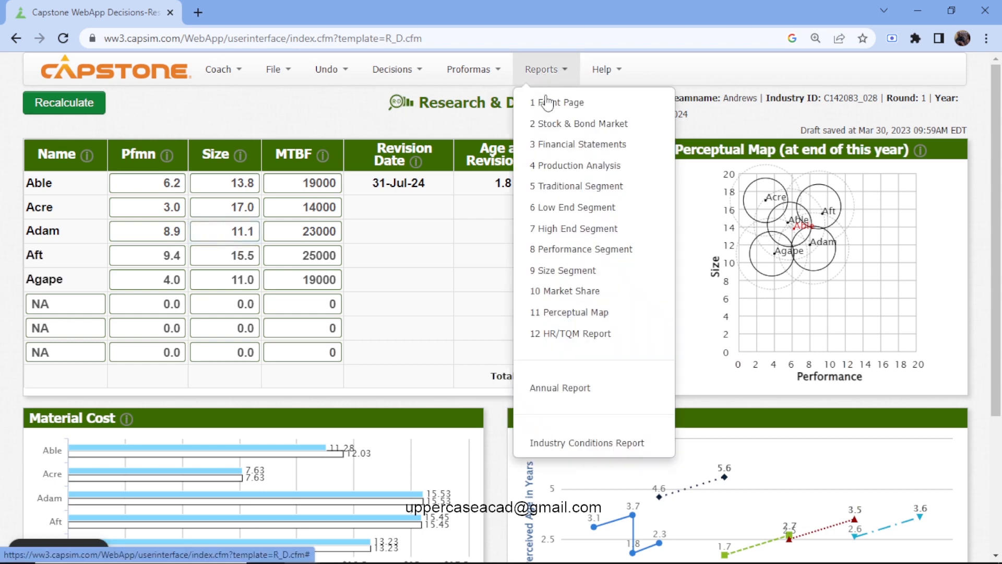
pyautogui.click(575, 228)
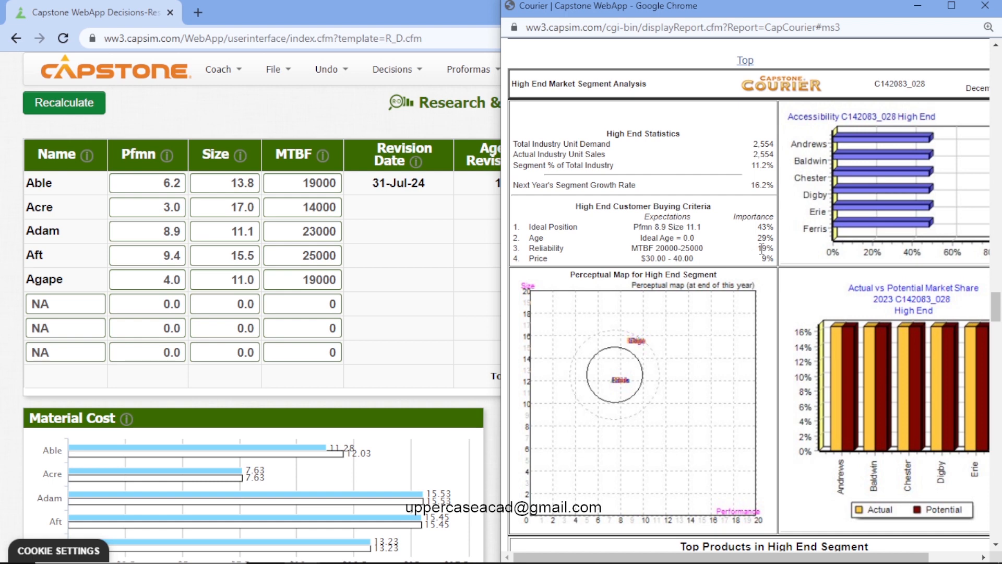
pyautogui.click(316, 233)
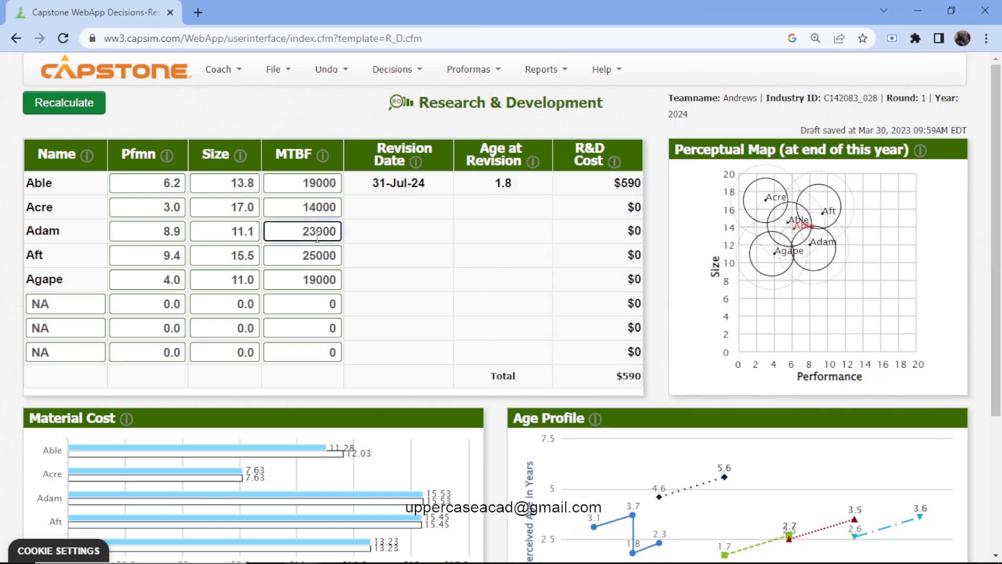
pyautogui.press('BackSpace')
pyautogui.write('5')
pyautogui.click(93, 115)
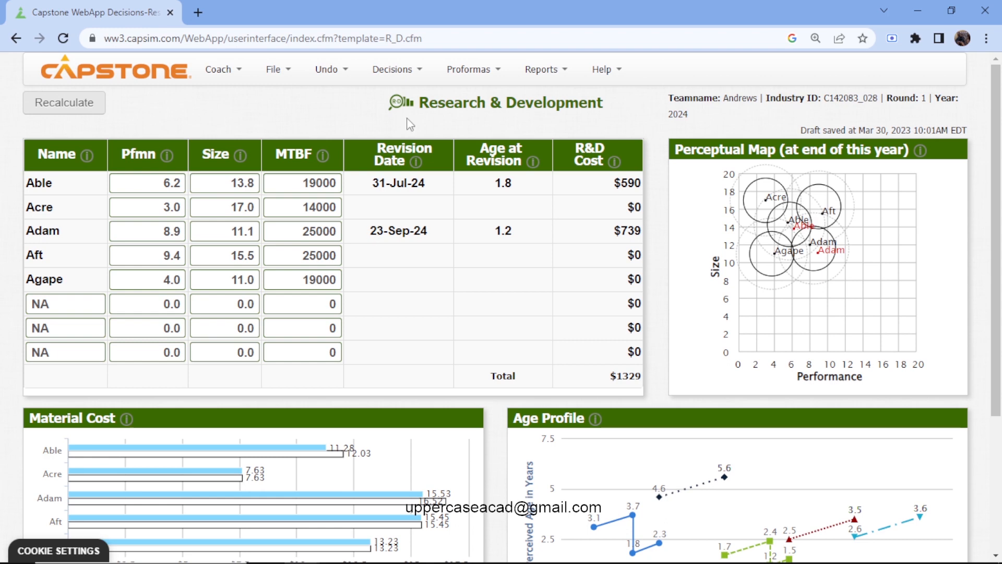
# Step: Using the Performance segment report's reliability criteria, set Aft's MTBF to 27000 and recalculate the R&D decisions
pyautogui.click(402, 70)
pyautogui.click(312, 108)
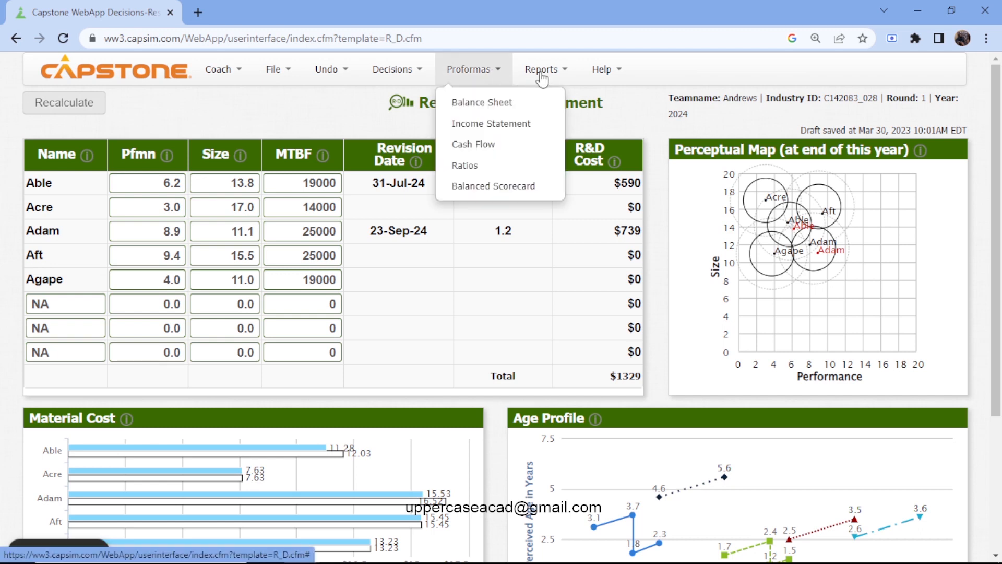
pyautogui.moveTo(538, 69)
pyautogui.click(572, 258)
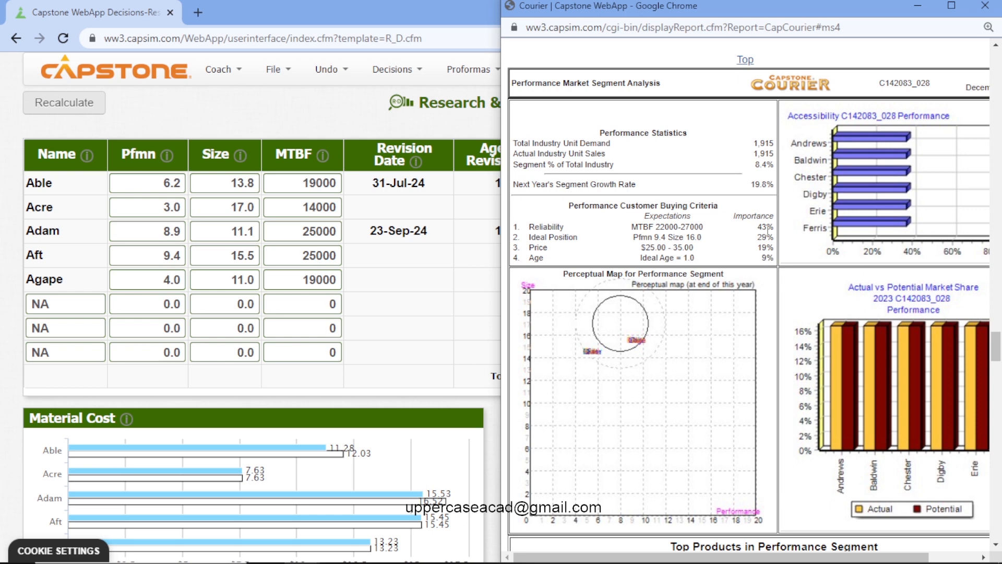
pyautogui.click(318, 256)
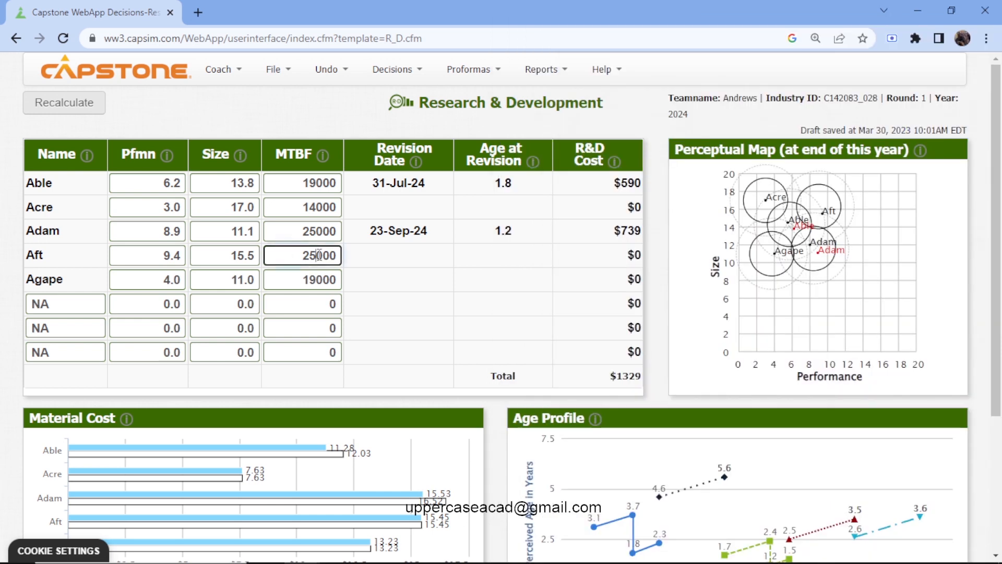
pyautogui.press('BackSpace')
pyautogui.write('7')
pyautogui.click(143, 122)
pyautogui.click(67, 106)
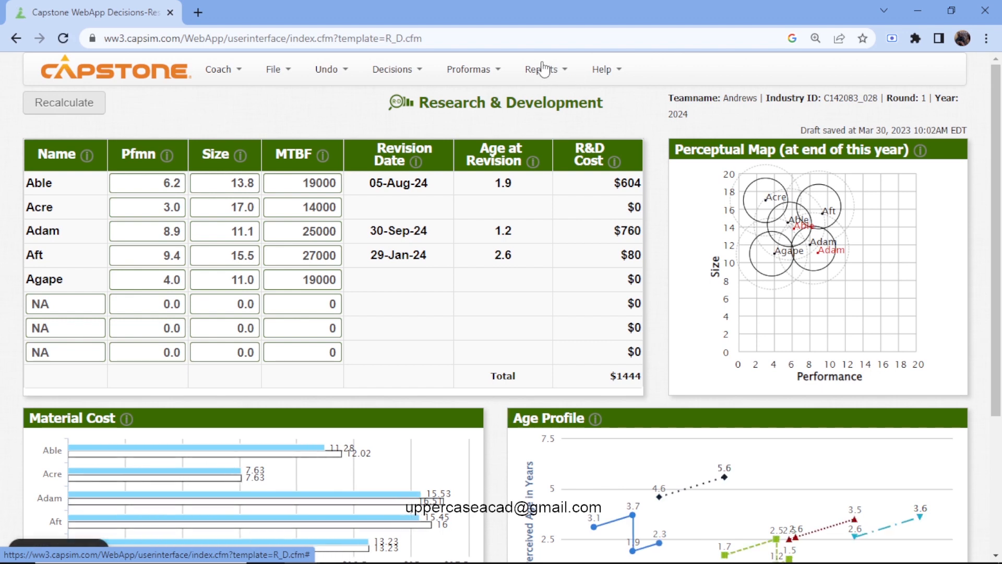
# Step: Review the Performance segment report's ideal position and set Aft's performance to 10.5
pyautogui.click(545, 81)
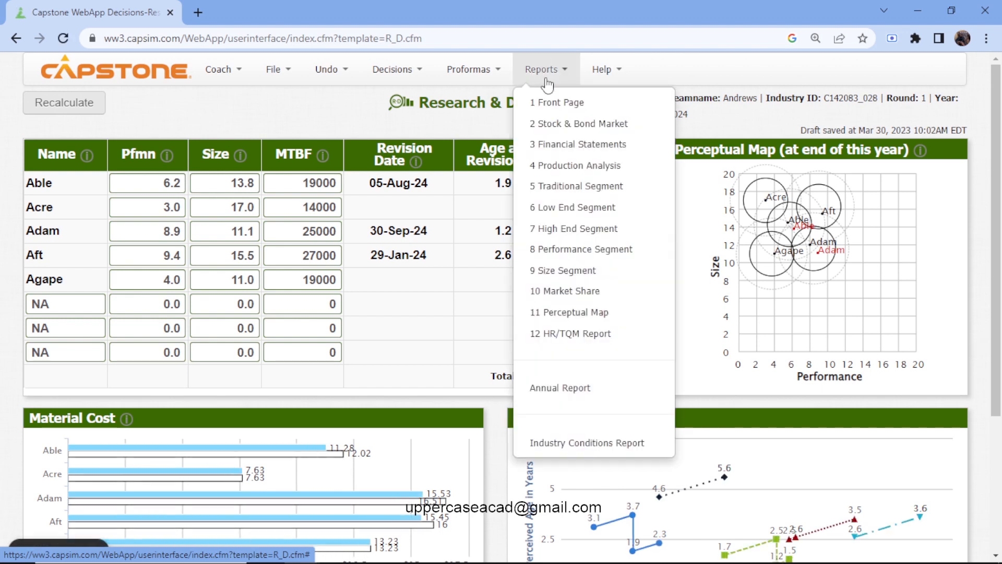
pyautogui.click(538, 249)
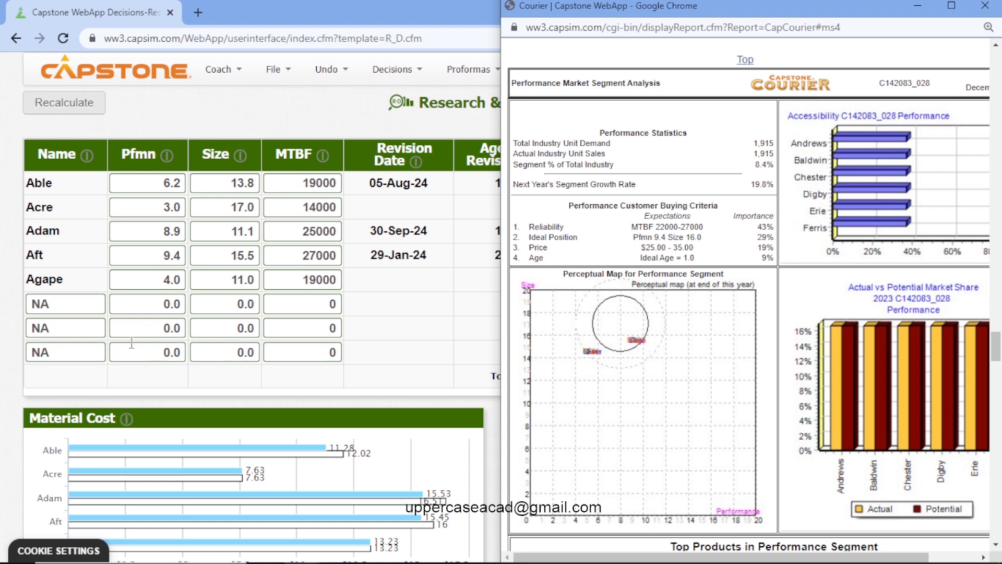
pyautogui.click(184, 255)
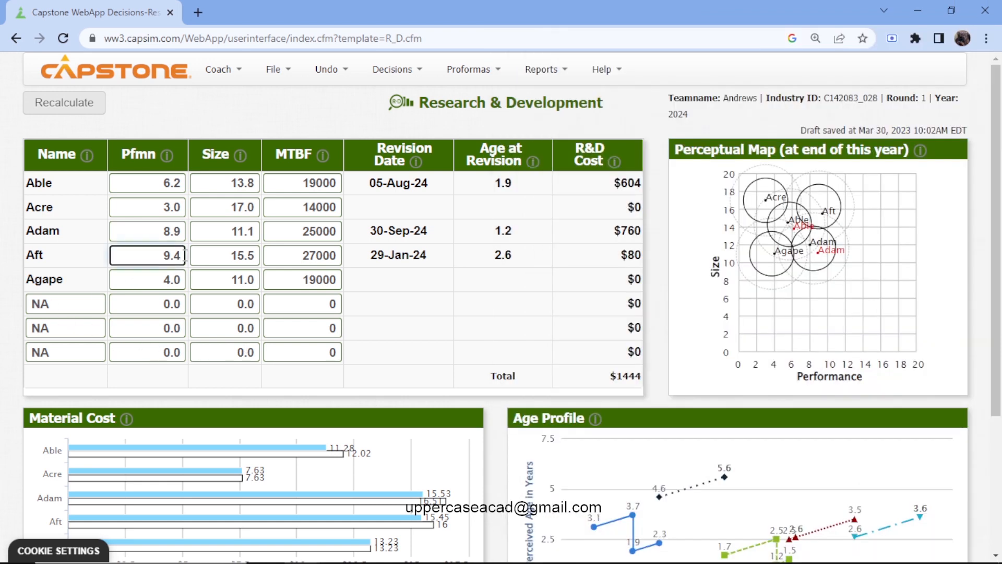
pyautogui.press('BackSpace')
pyautogui.press('BackSpace')
pyautogui.press('BackSpace')
pyautogui.write('1')
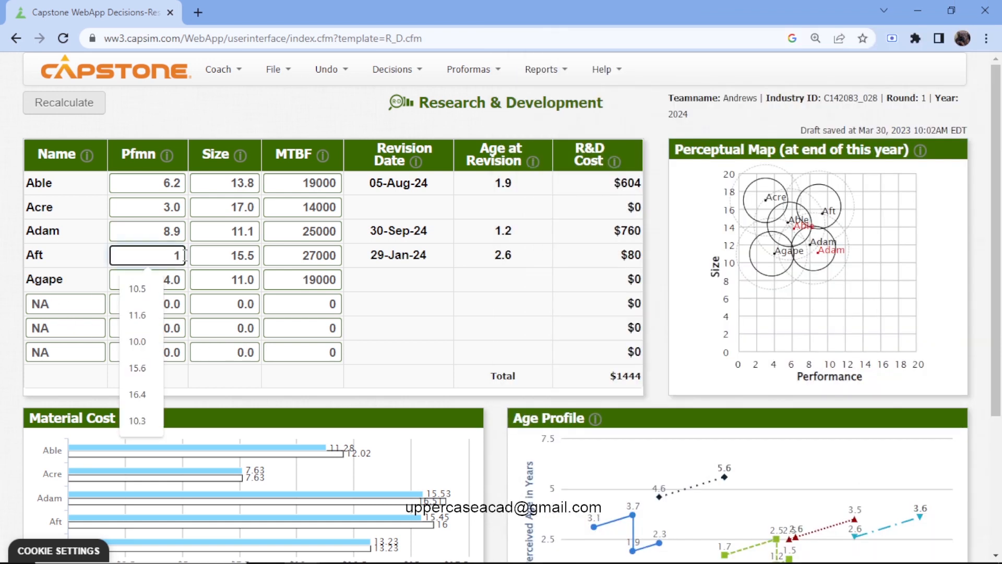
pyautogui.write('0.5')
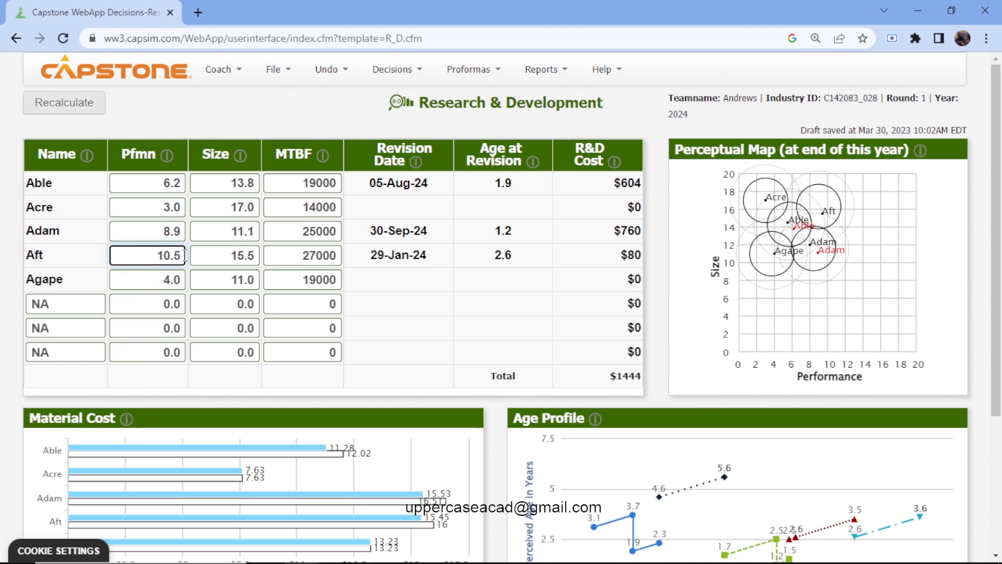
# Step: Set the size of product Aft to 14.8 and recalculate the R&D decisions
pyautogui.click(256, 254)
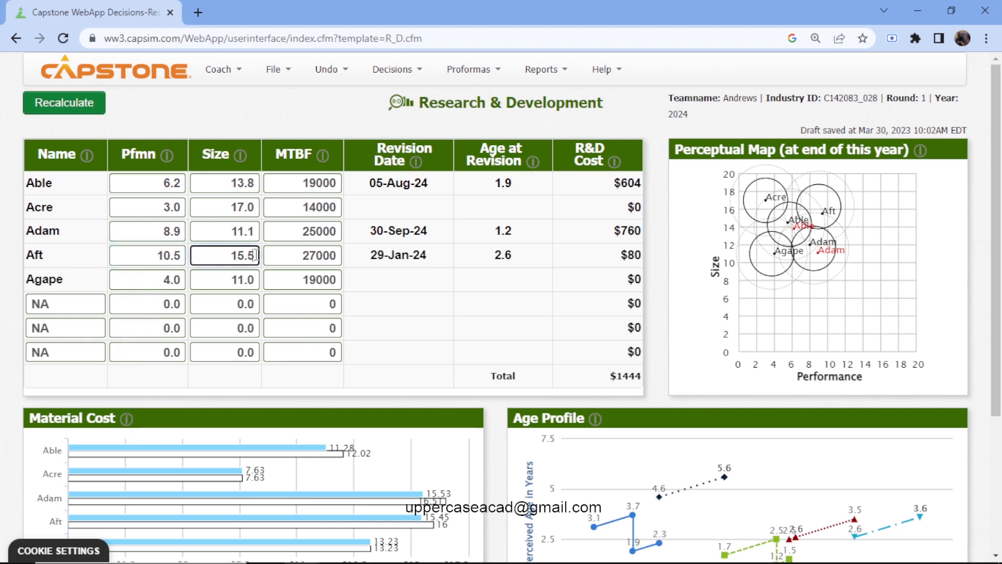
pyautogui.press('BackSpace')
pyautogui.press('BackSpace')
pyautogui.press('BackSpace')
pyautogui.press('BackSpace')
pyautogui.write('14.')
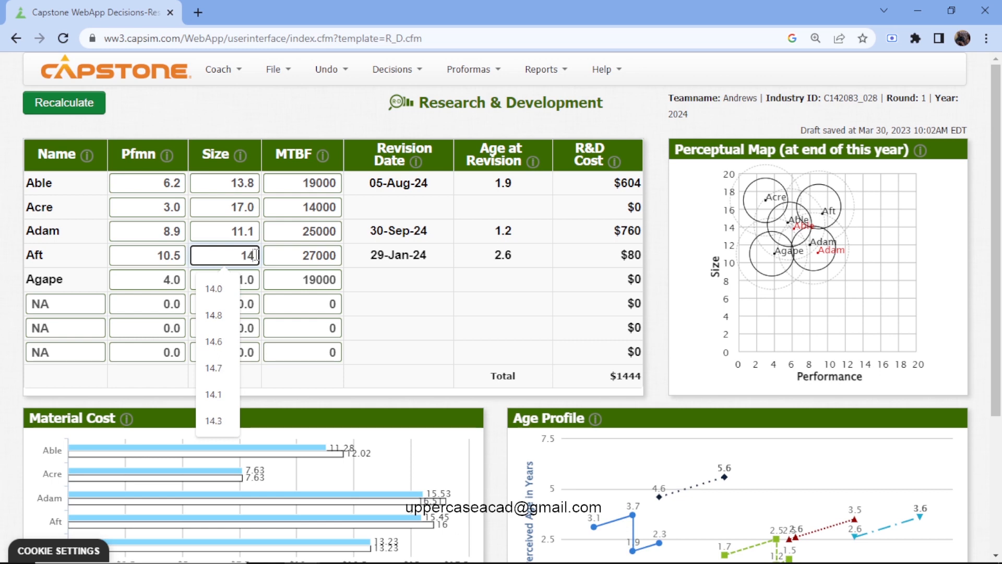
pyautogui.write('8')
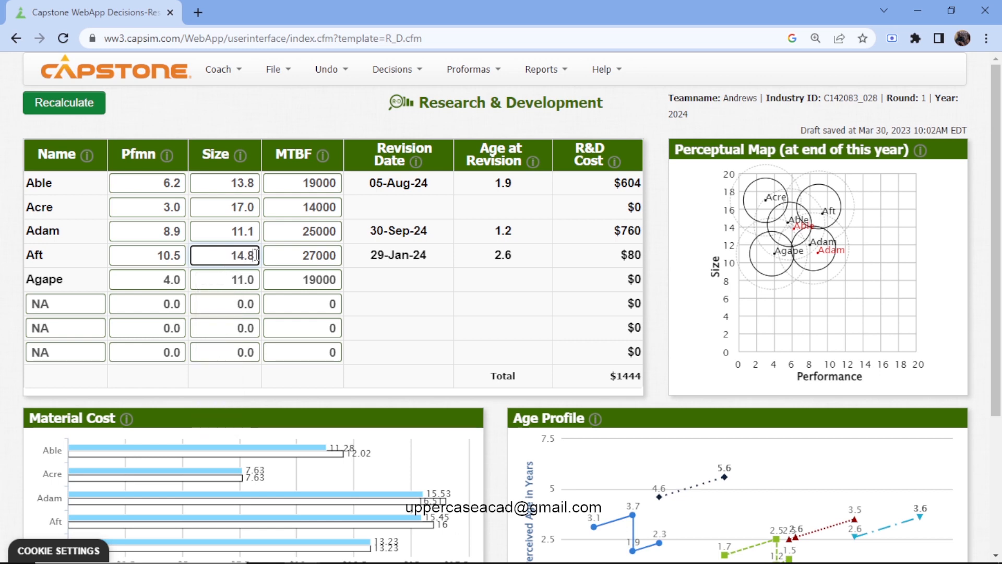
pyautogui.click(94, 112)
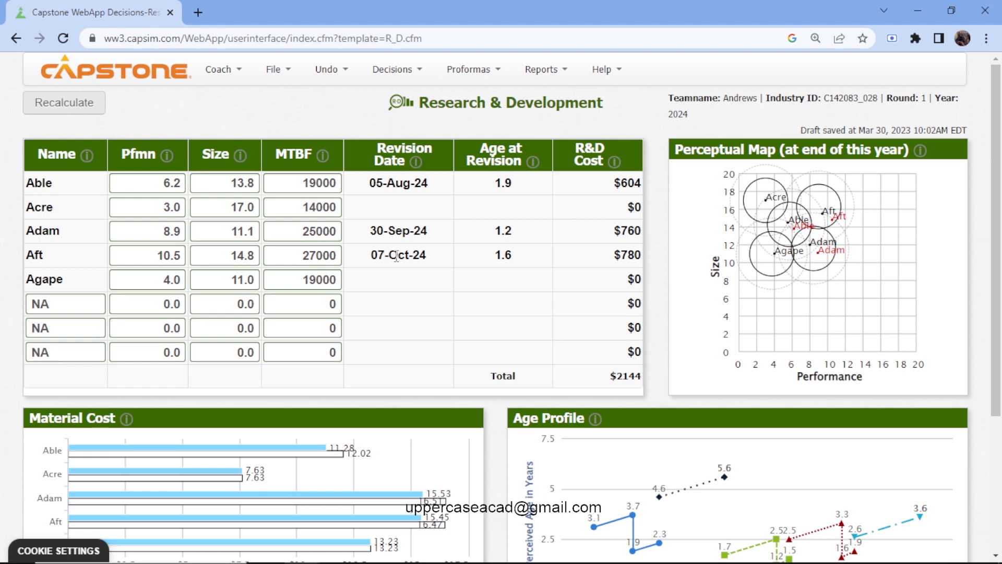
# Step: Review the Size segment report's customer buying criteria and set Agape's performance to 4.7
pyautogui.click(537, 73)
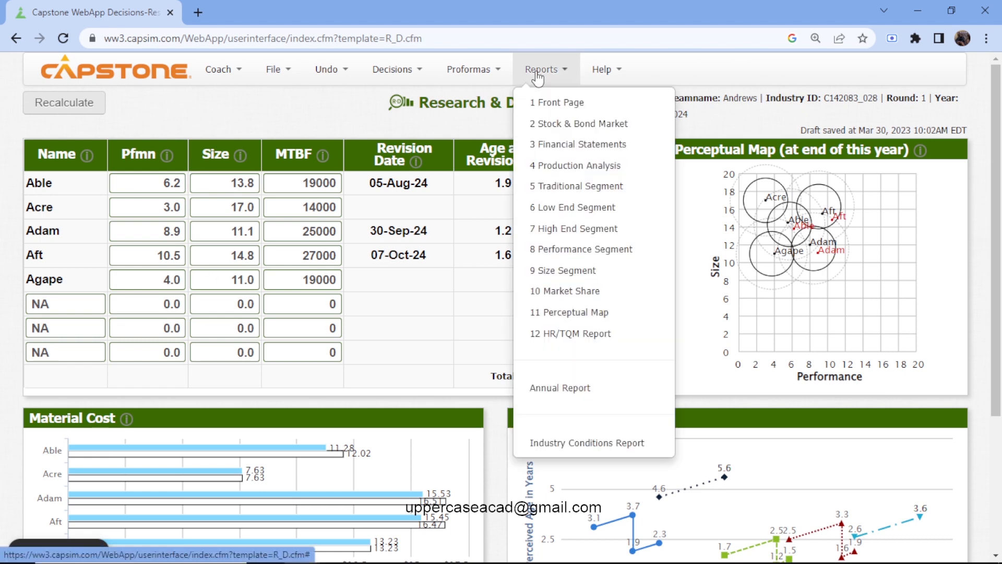
pyautogui.click(570, 273)
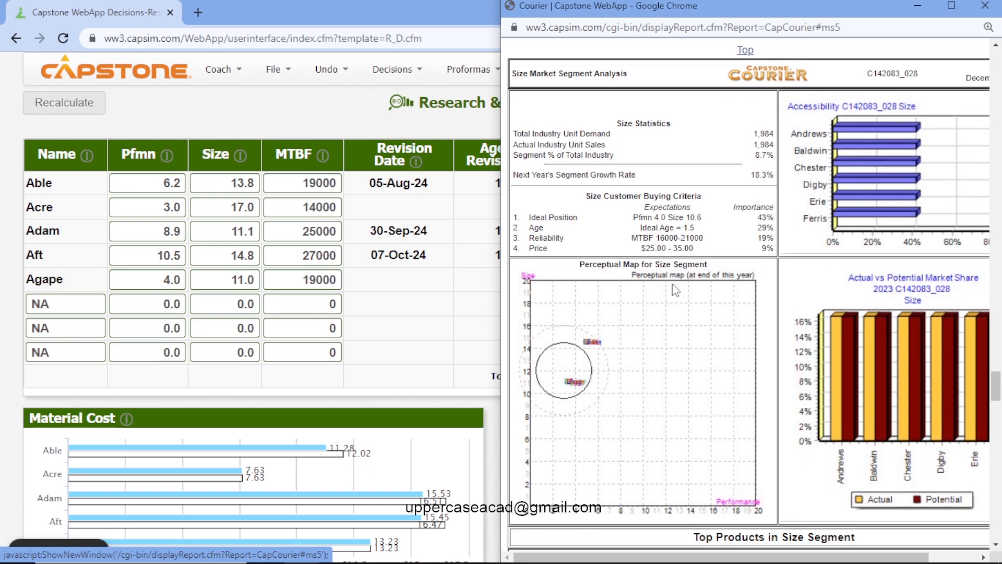
pyautogui.scroll(-4, 676, 290)
pyautogui.scroll(2, 676, 291)
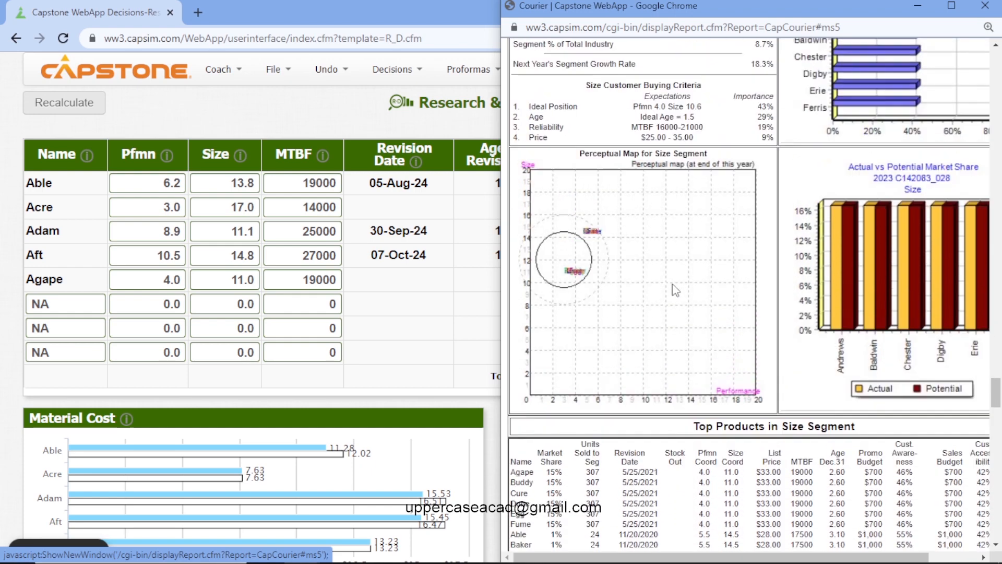
pyautogui.scroll(1, 676, 290)
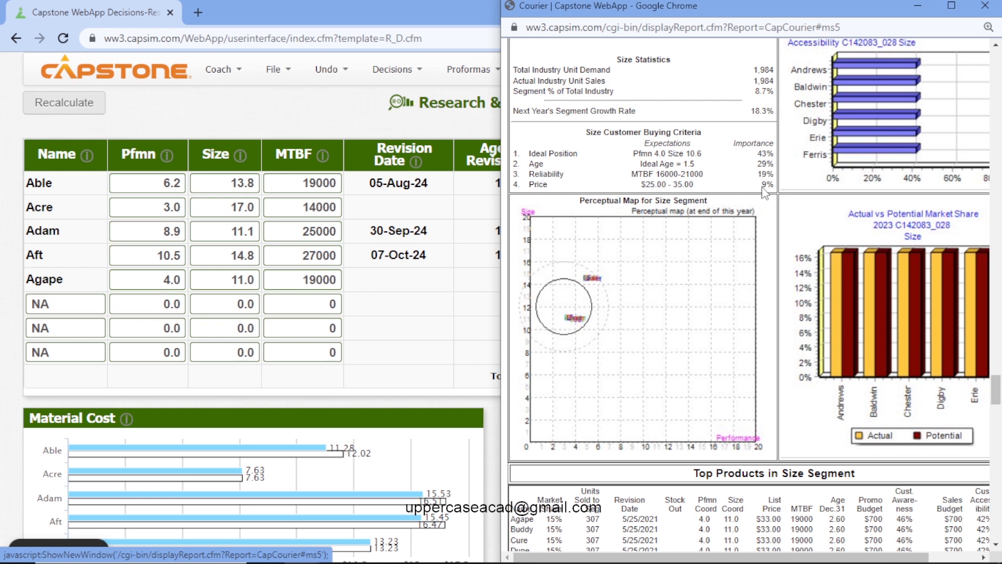
pyautogui.click(183, 279)
pyautogui.press('BackSpace')
pyautogui.press('BackSpace')
pyautogui.write('.7')
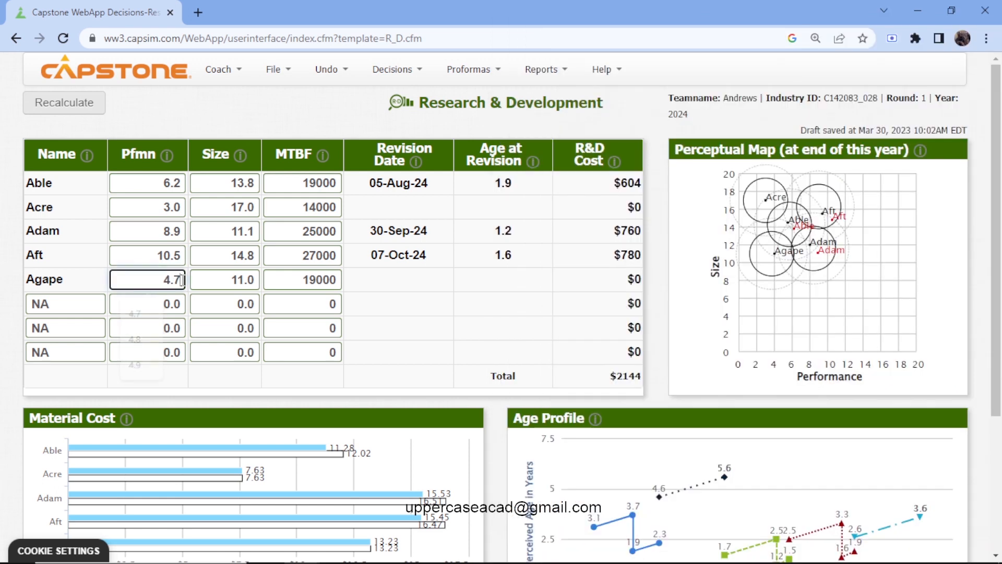
# Step: Set the size of product Agape to 9.8
pyautogui.click(258, 280)
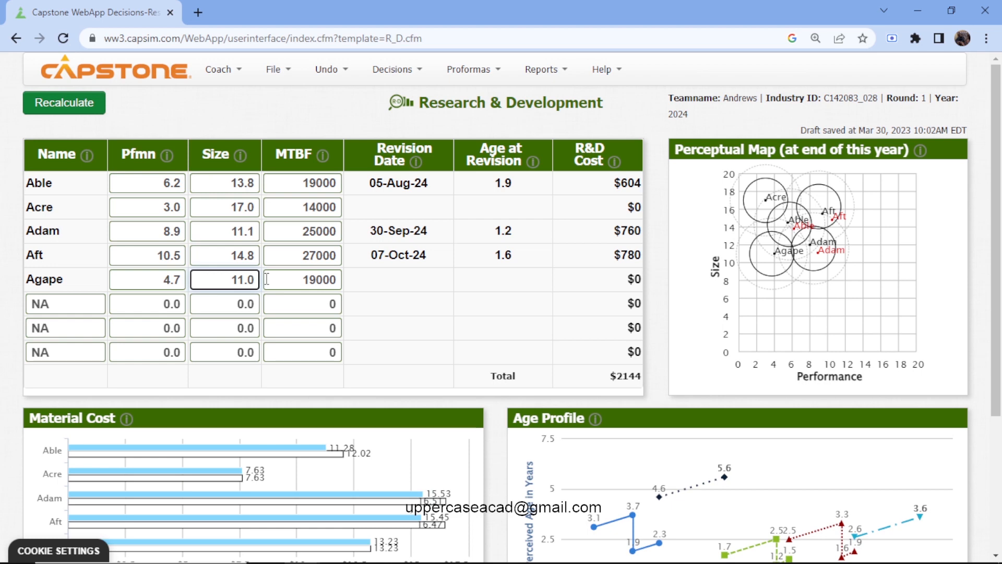
pyautogui.press('BackSpace')
pyautogui.press('BackSpace')
pyautogui.press('BackSpace')
pyautogui.press('BackSpace')
pyautogui.write('9.8')
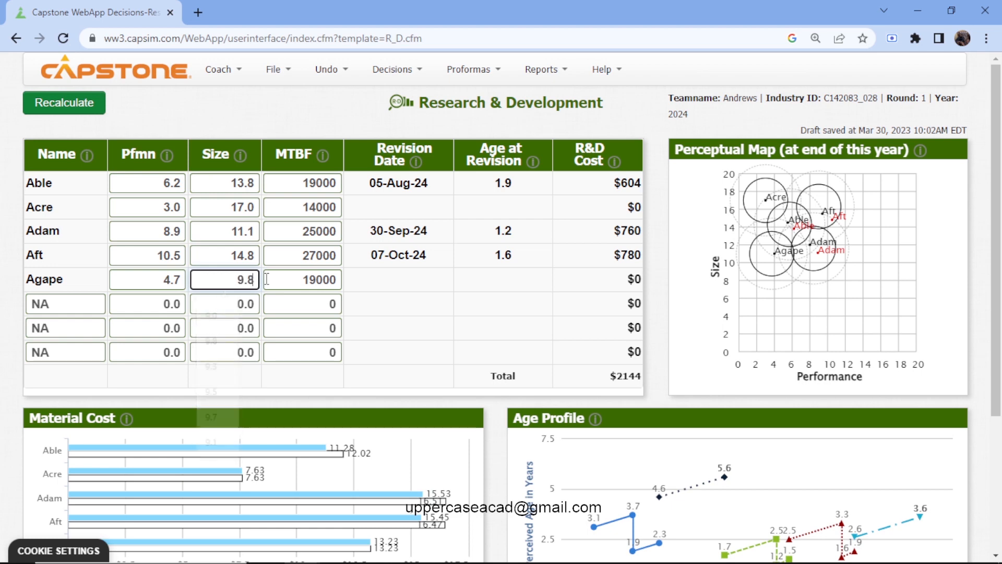
# Step: Set Agape's MTBF to 20000 and recalculate the R&D decisions
pyautogui.click(337, 279)
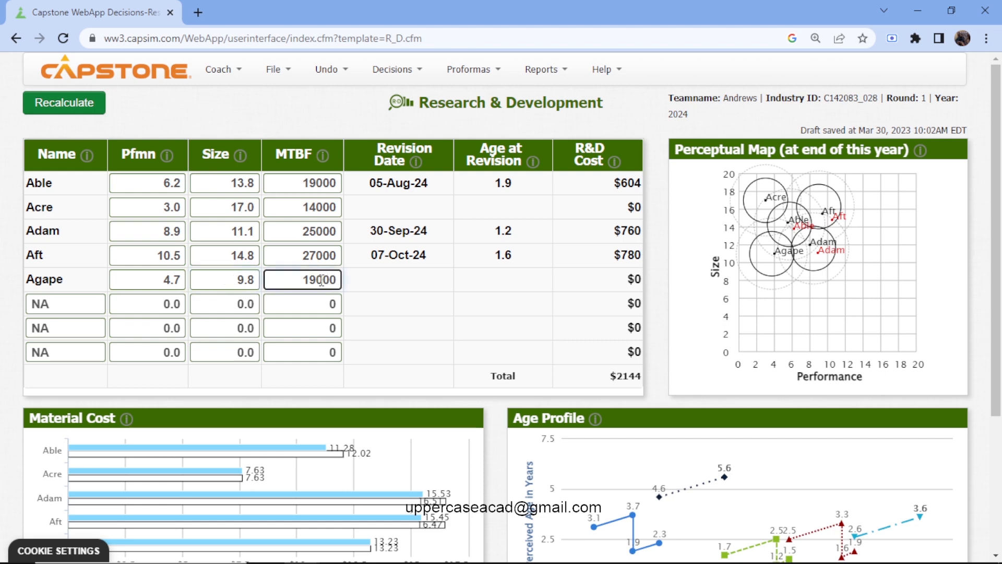
pyautogui.press('BackSpace')
pyautogui.press('BackSpace')
pyautogui.write('20')
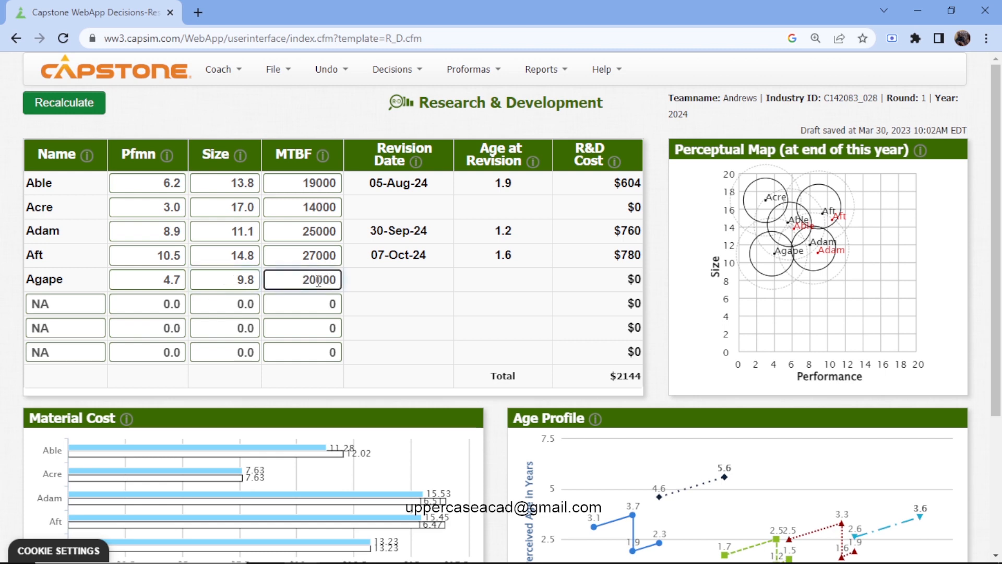
pyautogui.click(92, 111)
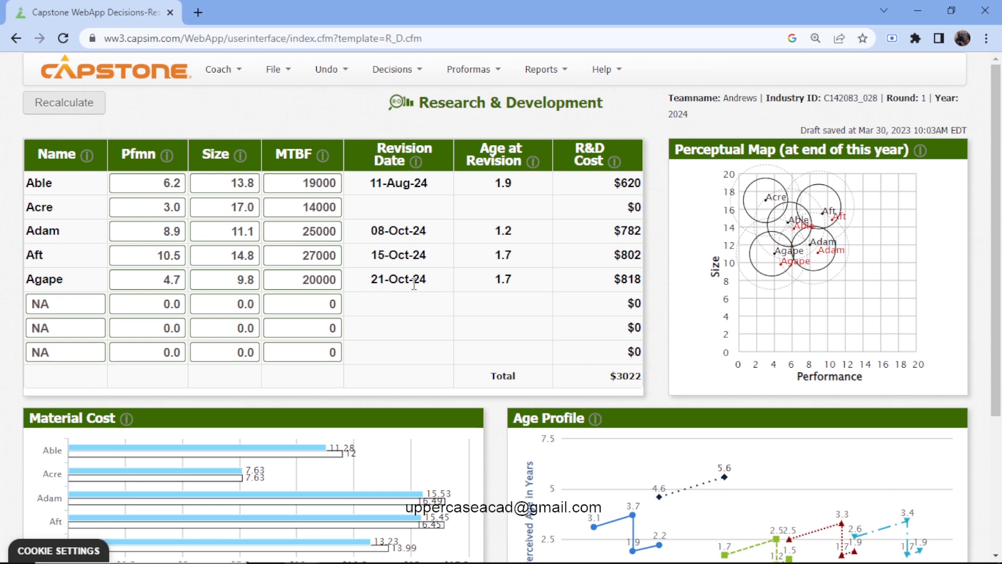
# Step: Name a new product Axe in the first empty row of the R&D table
pyautogui.click(40, 304)
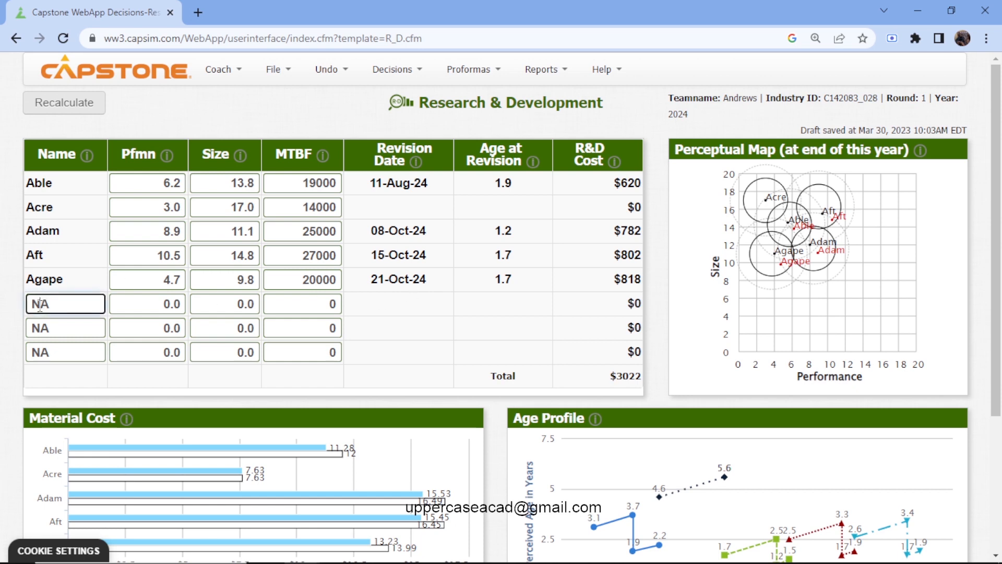
pyautogui.press('BackSpace')
pyautogui.click(43, 306)
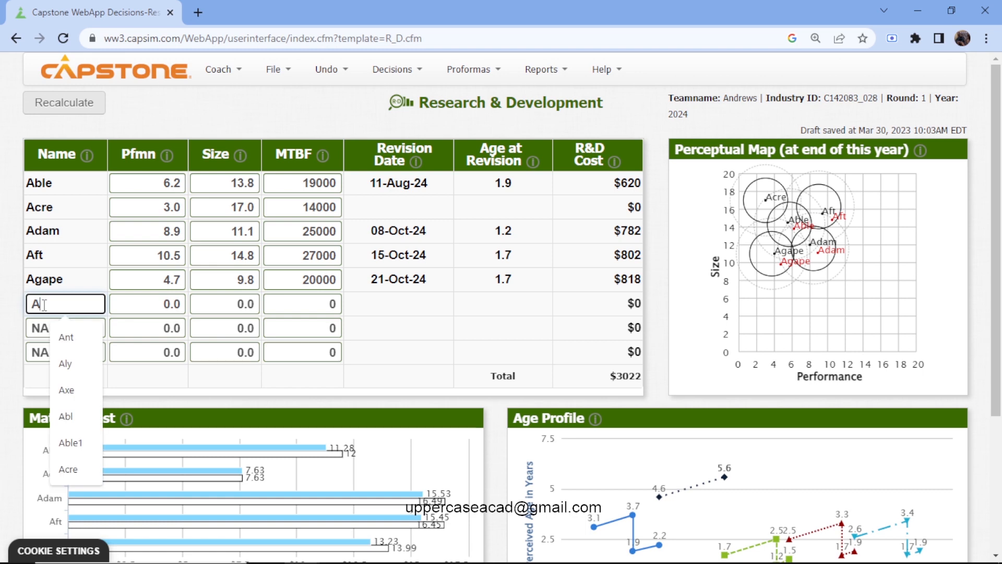
pyautogui.click(66, 391)
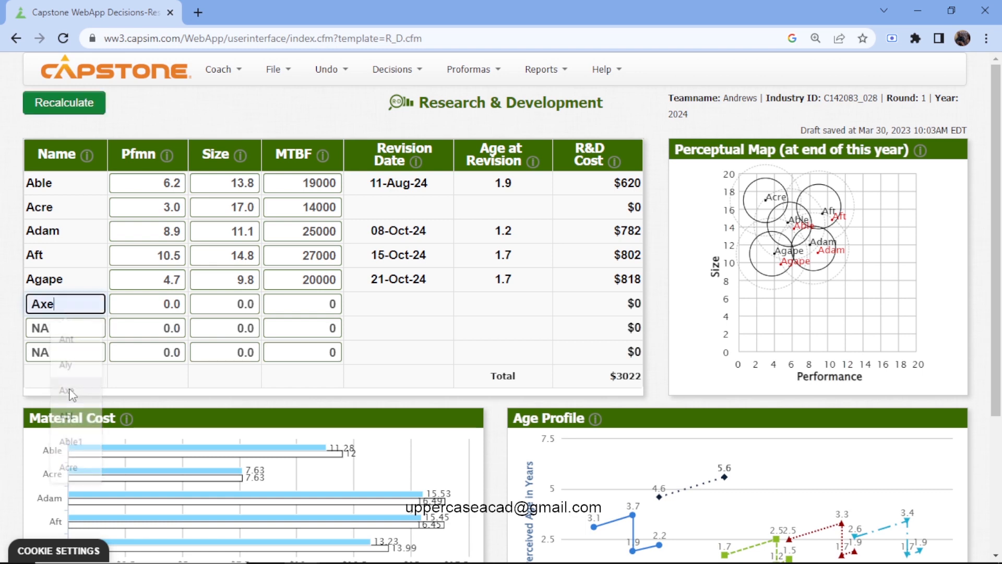
# Step: Set the new product Axe's performance to 5.4 and its size to 8.8
pyautogui.click(181, 305)
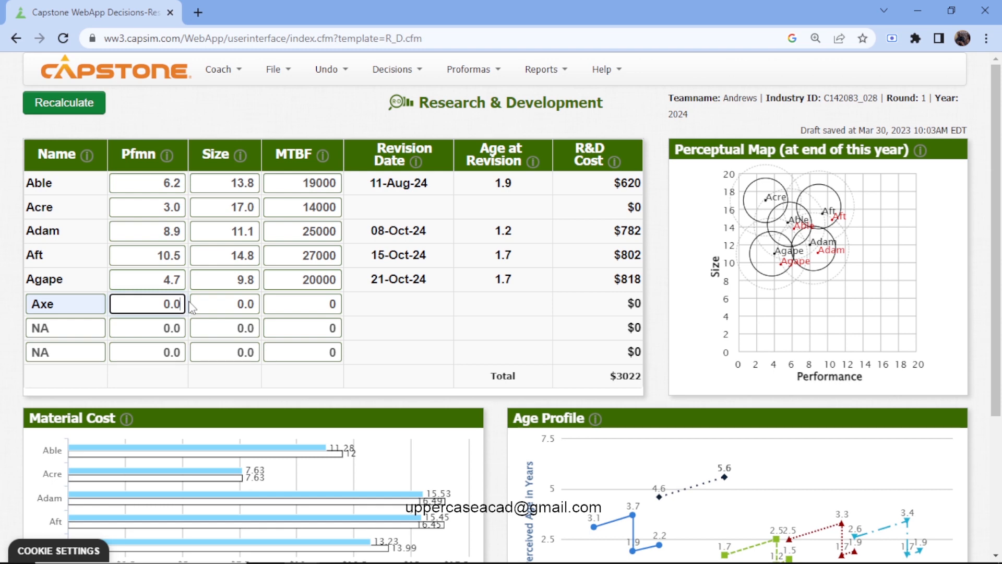
pyautogui.press('BackSpace')
pyautogui.press('BackSpace')
pyautogui.press('BackSpace')
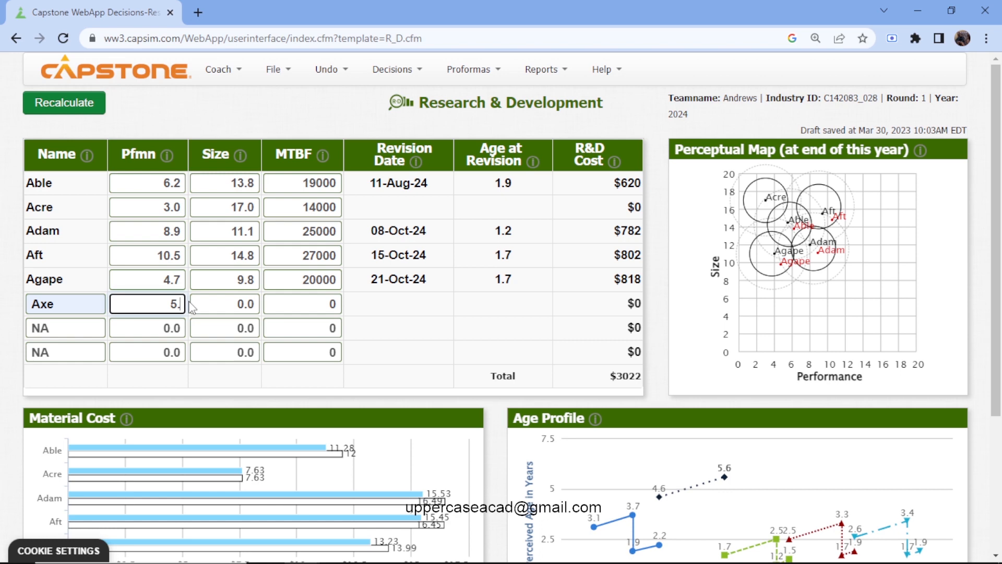
pyautogui.write('5.4')
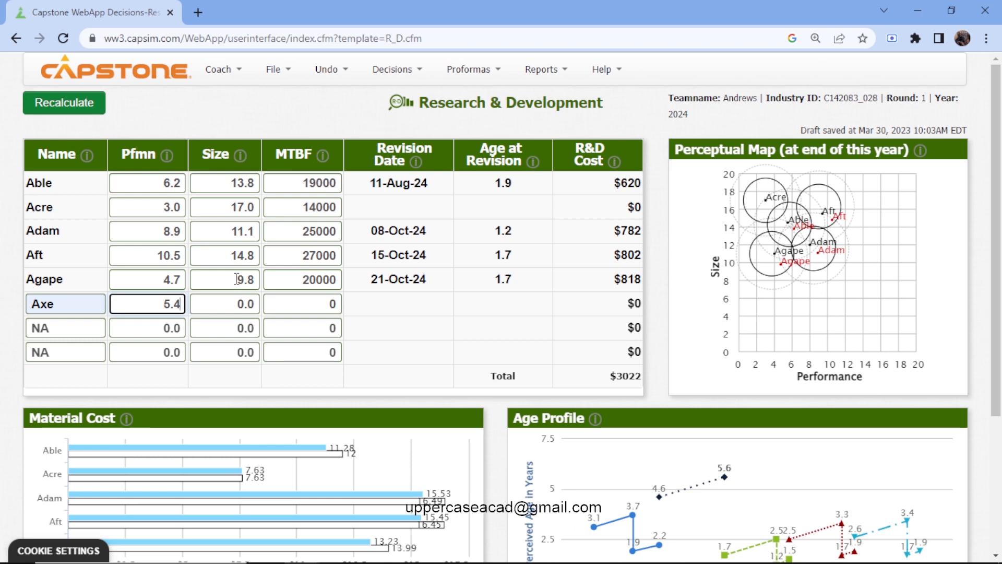
pyautogui.click(255, 304)
pyautogui.press('BackSpace')
pyautogui.press('BackSpace')
pyautogui.press('BackSpace')
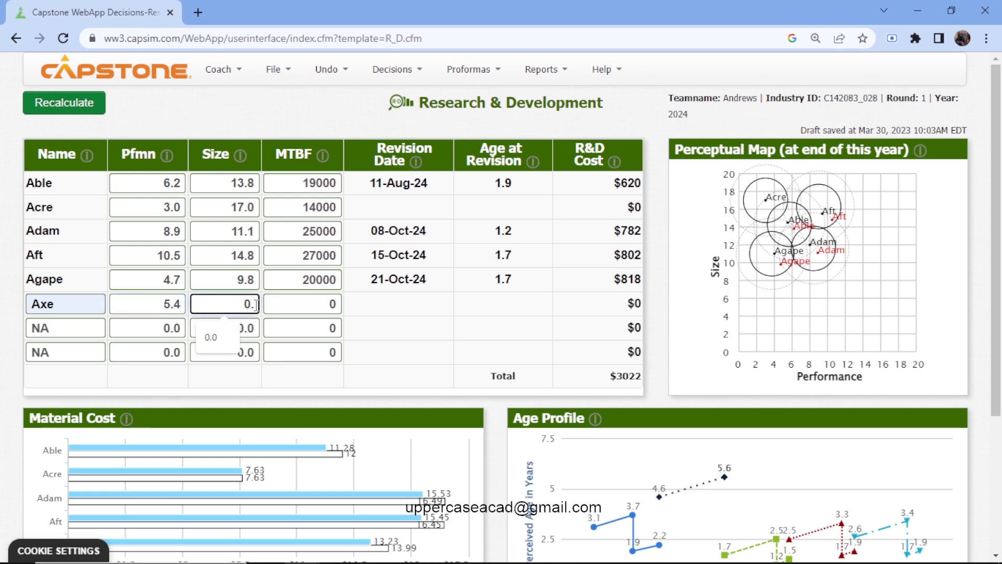
pyautogui.write('8.8')
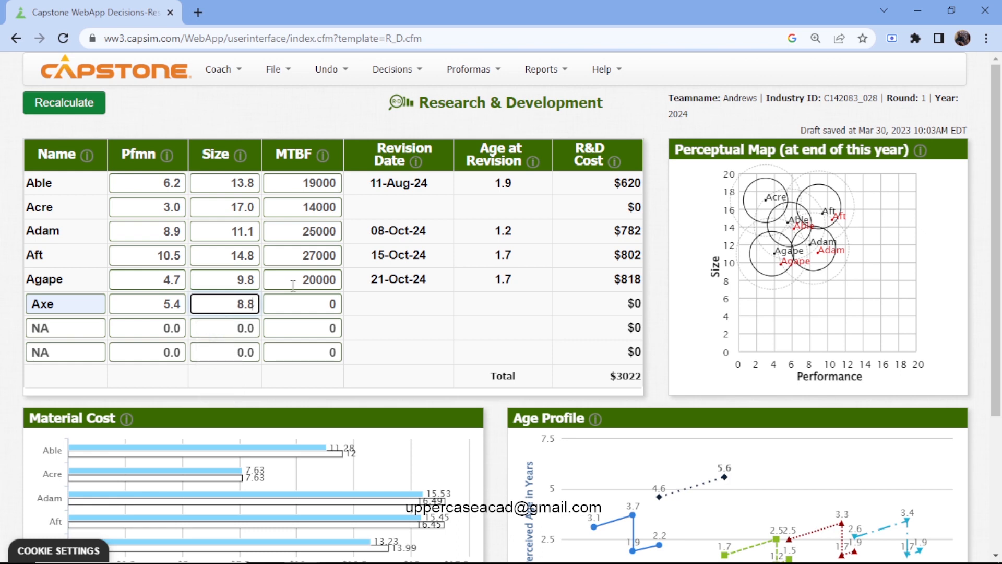
# Step: Set Axe's MTBF to 21000 and recalculate the R&D decisions
pyautogui.click(304, 310)
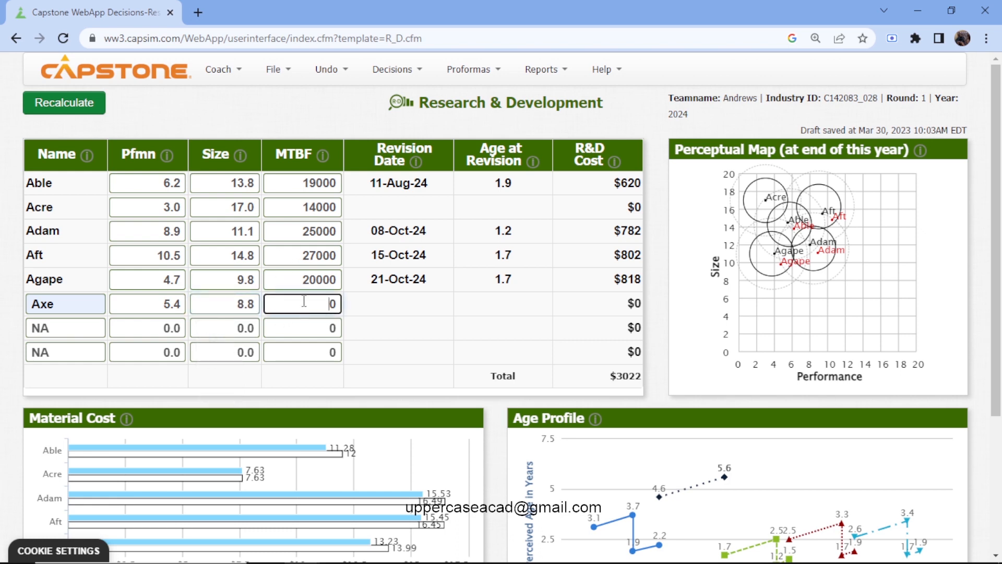
pyautogui.write('21000')
pyautogui.click(87, 111)
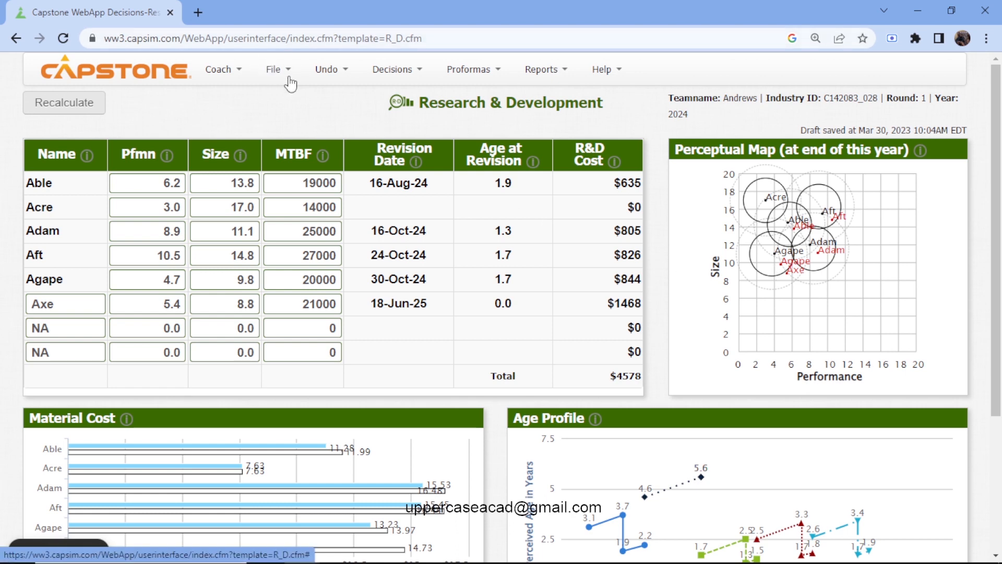
# Step: Go from the R&D decisions to the Marketing decisions
pyautogui.click(412, 74)
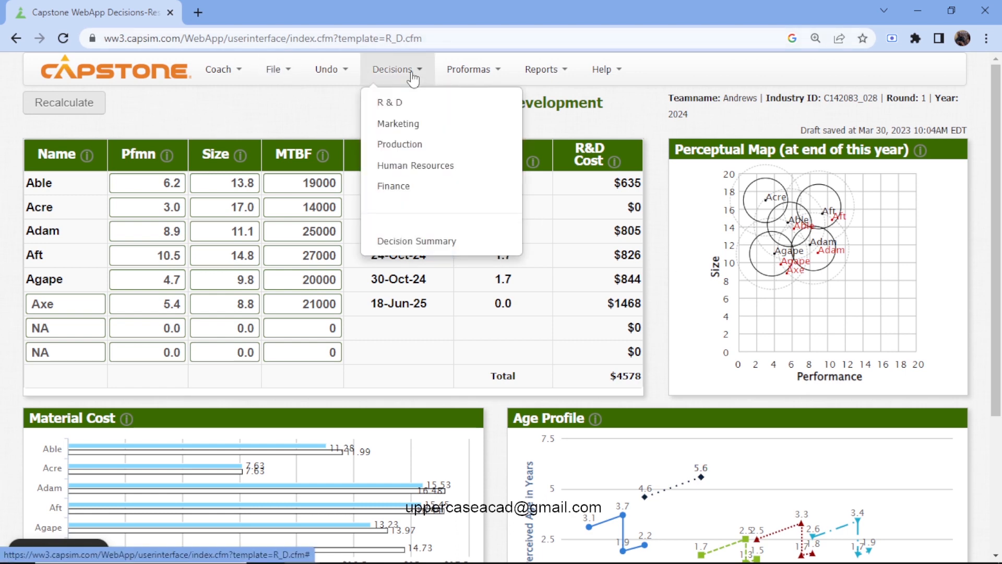
pyautogui.click(415, 134)
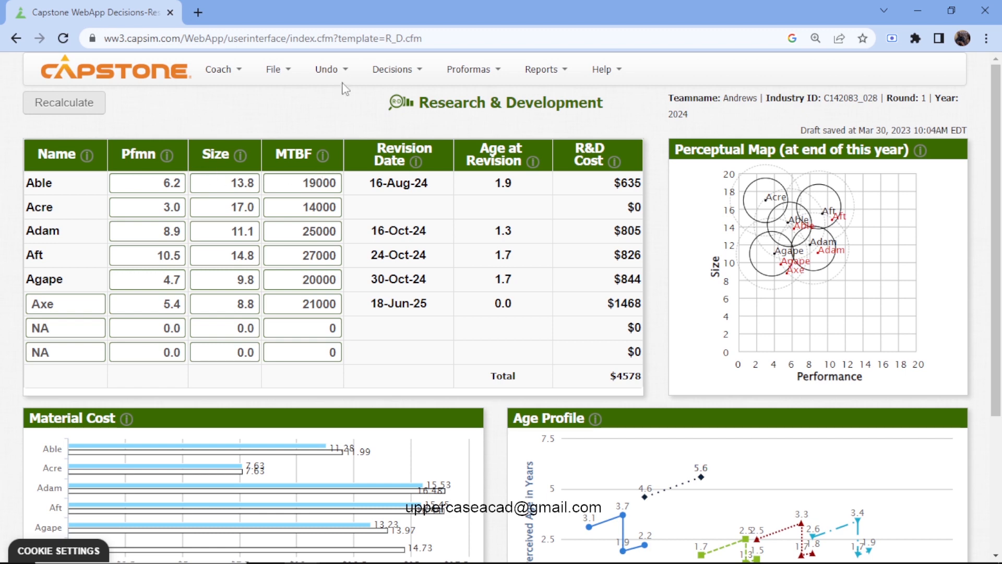
pyautogui.click(415, 77)
pyautogui.click(416, 125)
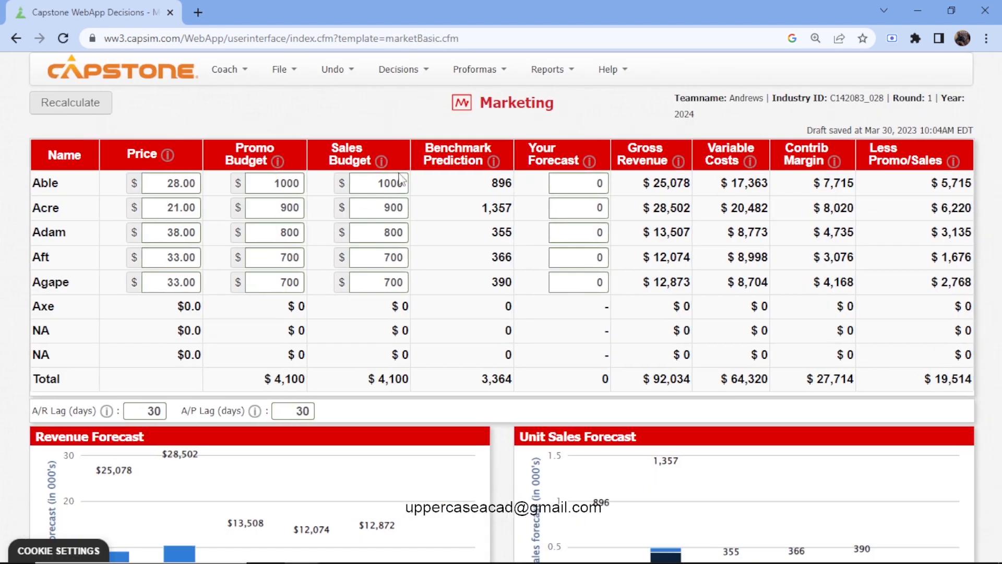
# Step: Set Able's price to $27.50 and check it against the Traditional segment report's price expectations
pyautogui.click(180, 185)
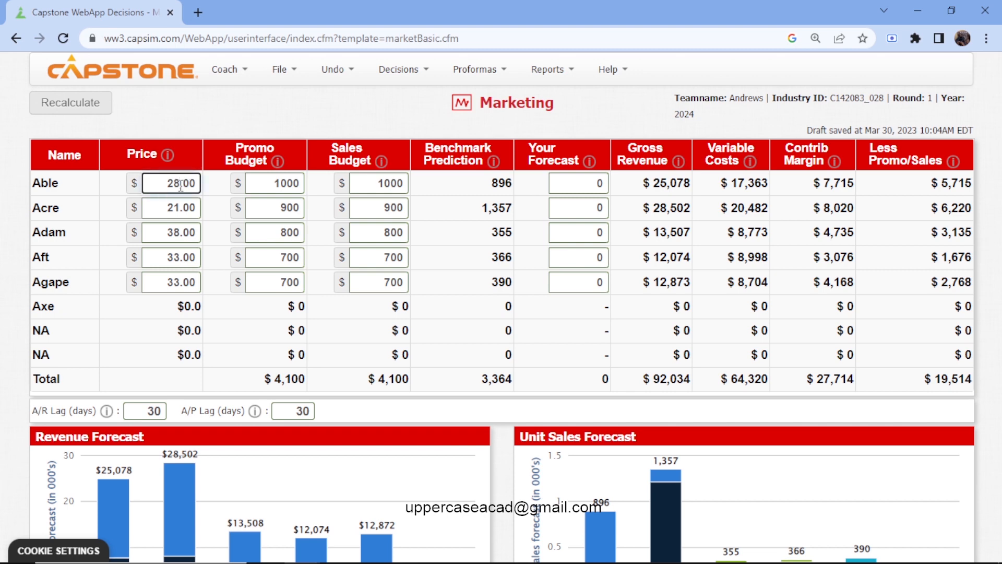
pyautogui.press('Delete')
pyautogui.press('Delete')
pyautogui.press('BackSpace')
pyautogui.write('7.5')
pyautogui.click(545, 71)
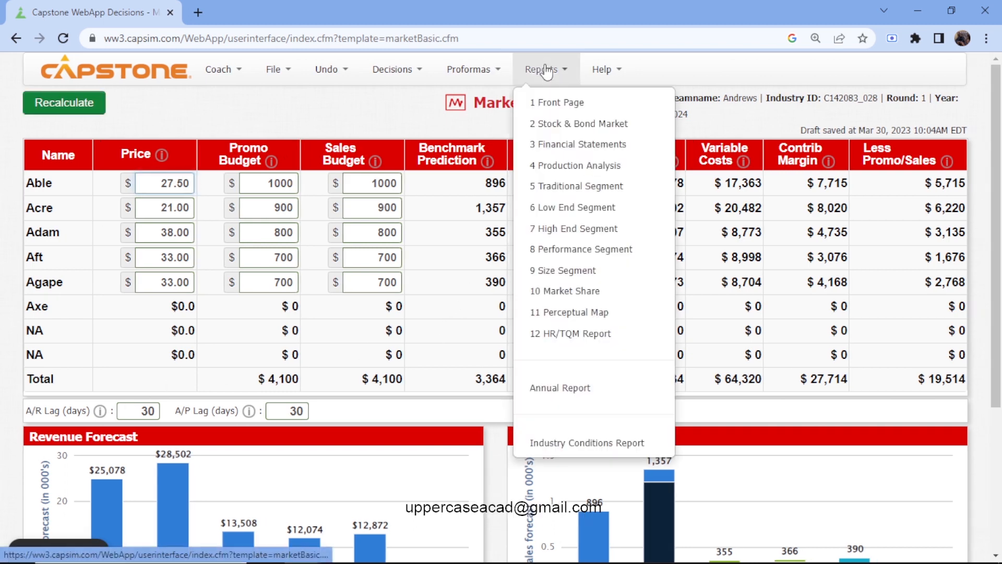
pyautogui.click(583, 193)
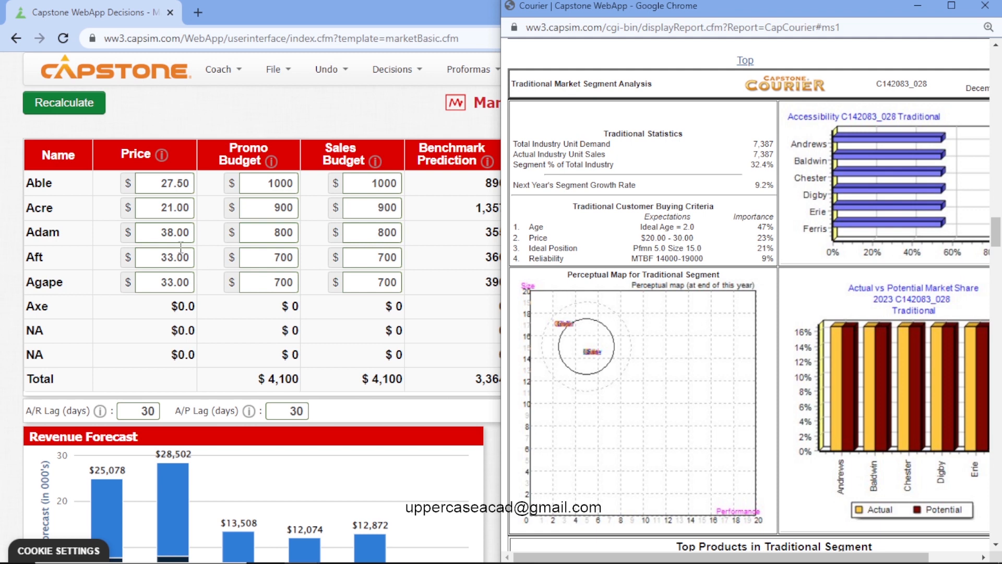
# Step: Set the price of product Acre to $20.50
pyautogui.click(182, 212)
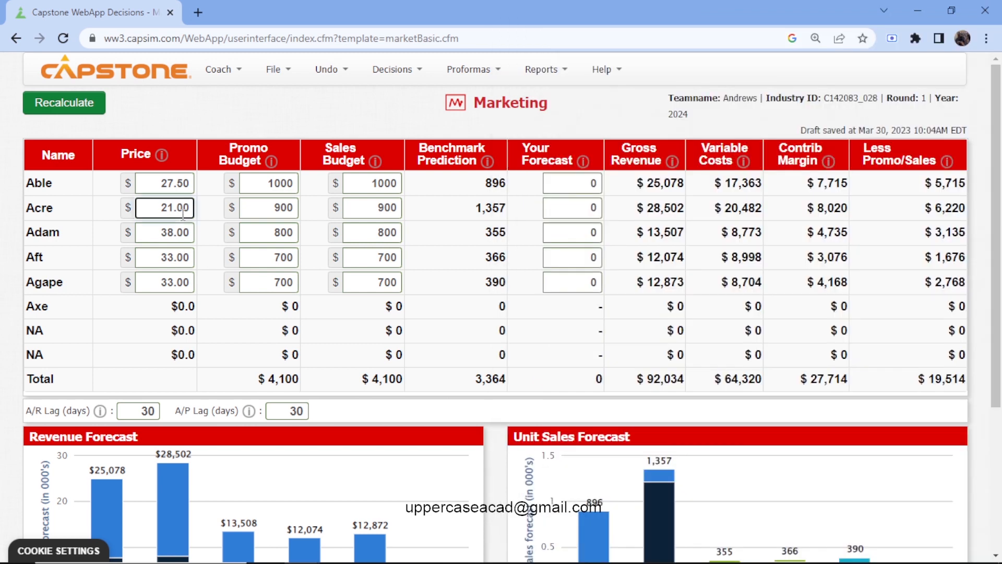
pyautogui.press('BackSpace')
pyautogui.press('BackSpace')
pyautogui.press('BackSpace')
pyautogui.write('.50')
# Step: Review the High End segment report's price expectations and set Aft's price to $34.50
pyautogui.click(173, 260)
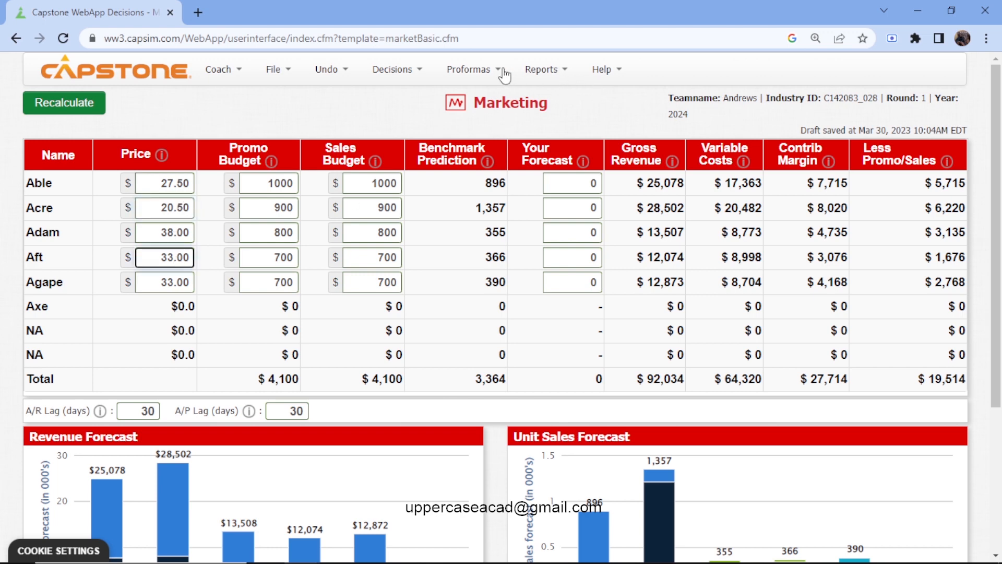
pyautogui.click(537, 70)
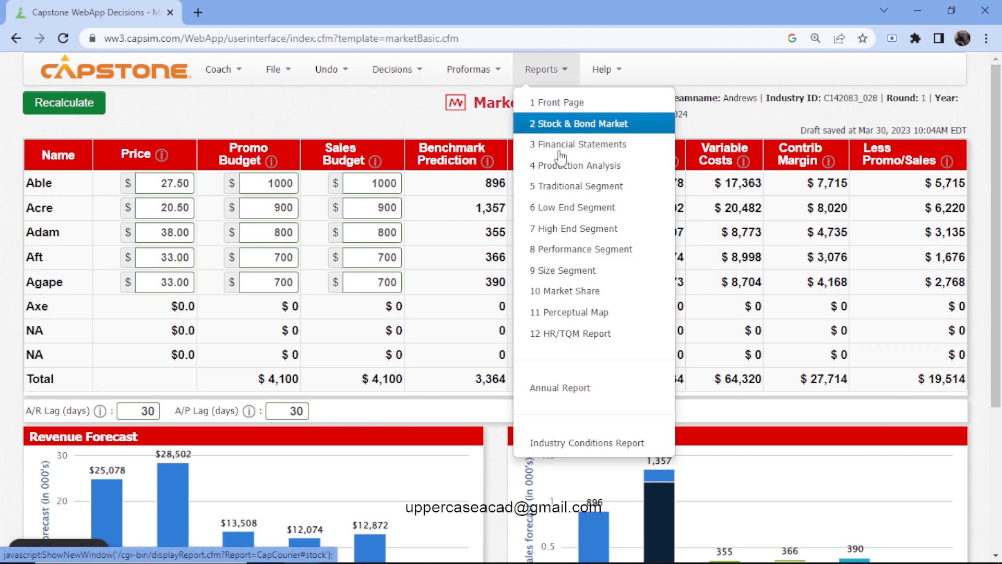
pyautogui.click(573, 231)
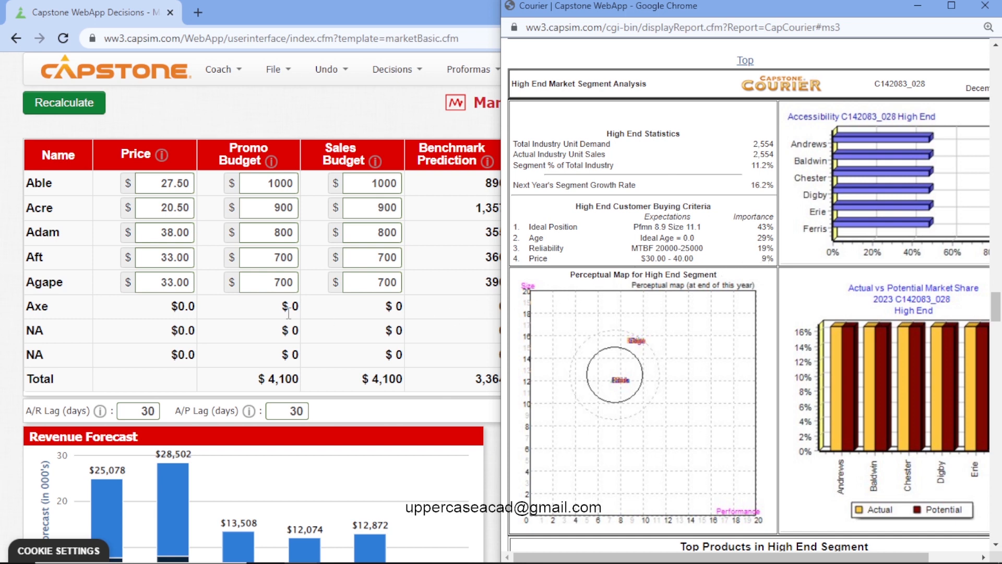
pyautogui.click(182, 258)
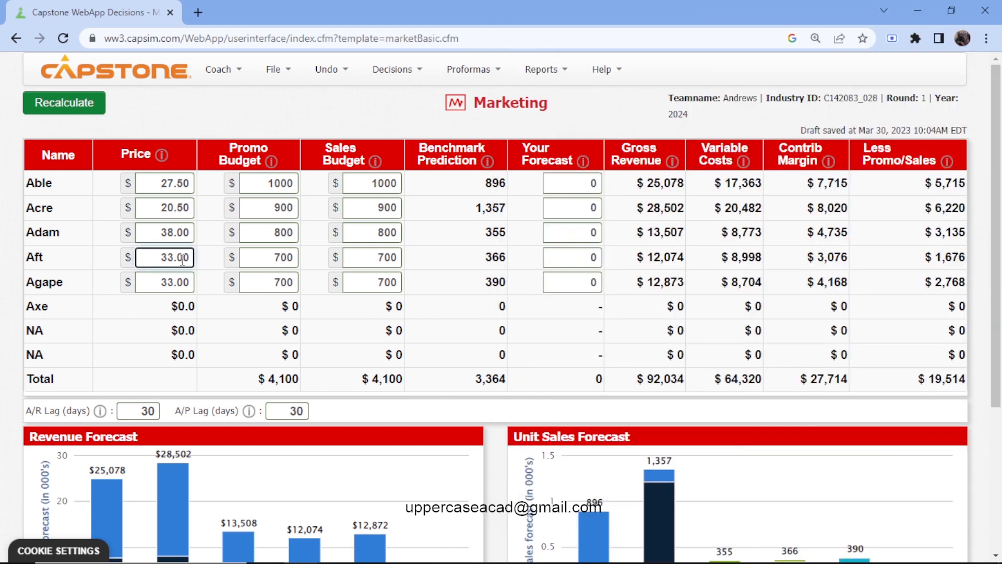
pyautogui.press('BackSpace')
pyautogui.press('BackSpace')
pyautogui.press('BackSpace')
pyautogui.press('BackSpace')
pyautogui.write('34.5')
# Step: Set Agape's price to $34.50 and recalculate the Marketing decisions
pyautogui.click(174, 283)
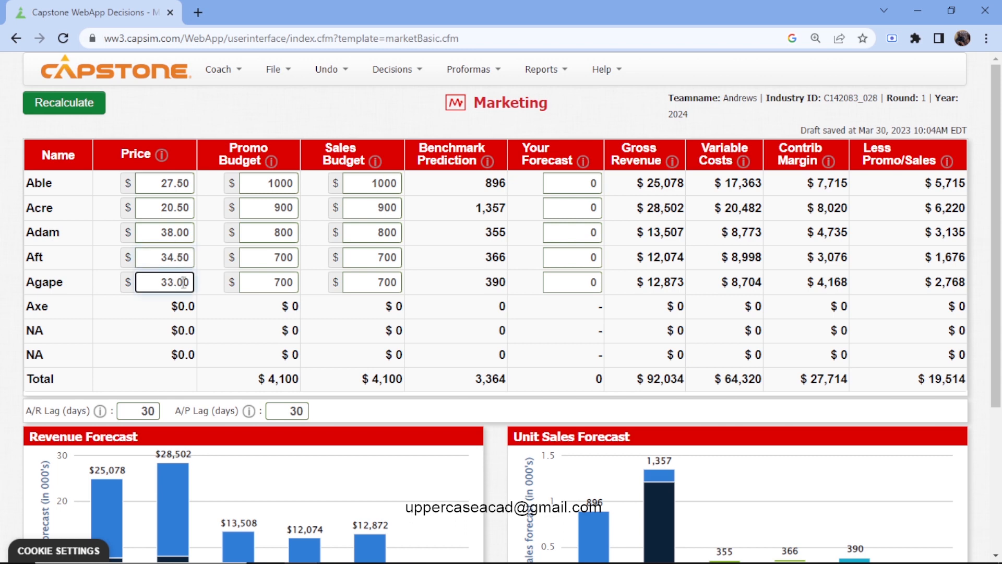
pyautogui.press('BackSpace')
pyautogui.press('BackSpace')
pyautogui.press('BackSpace')
pyautogui.write('4.5')
pyautogui.click(204, 96)
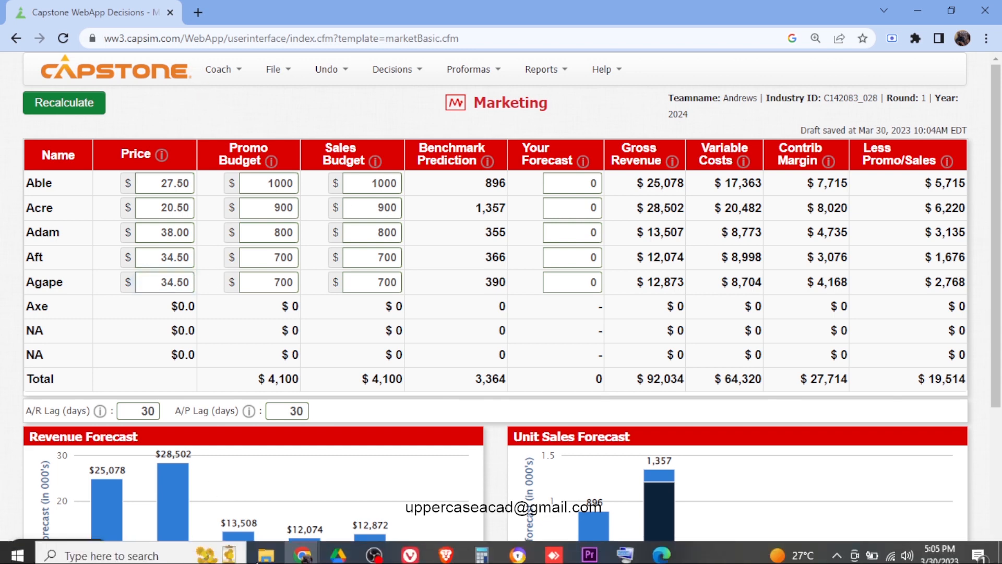
pyautogui.click(77, 105)
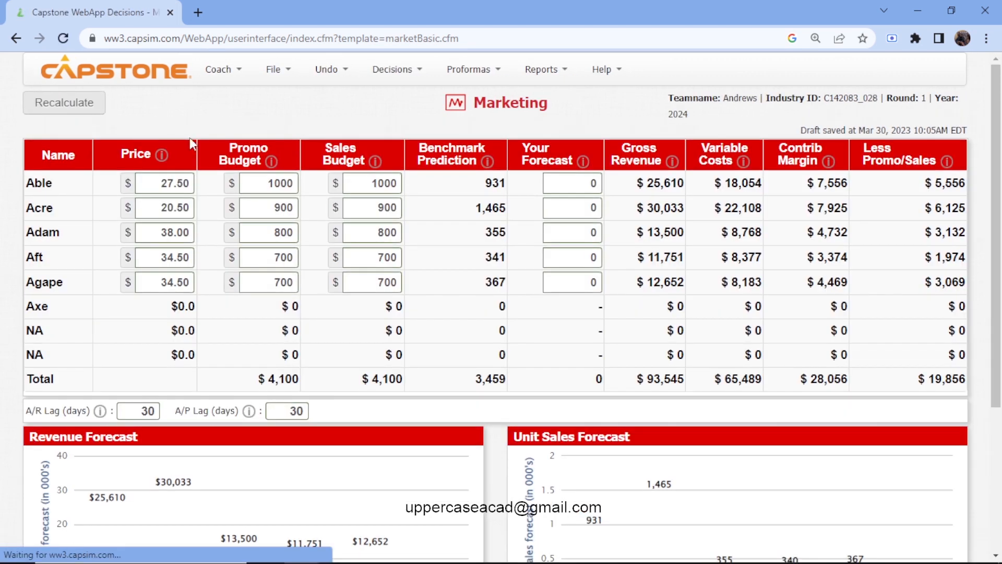
# Step: Set the promo budgets of Able, Acre and Adam to 2000 each
pyautogui.click(280, 186)
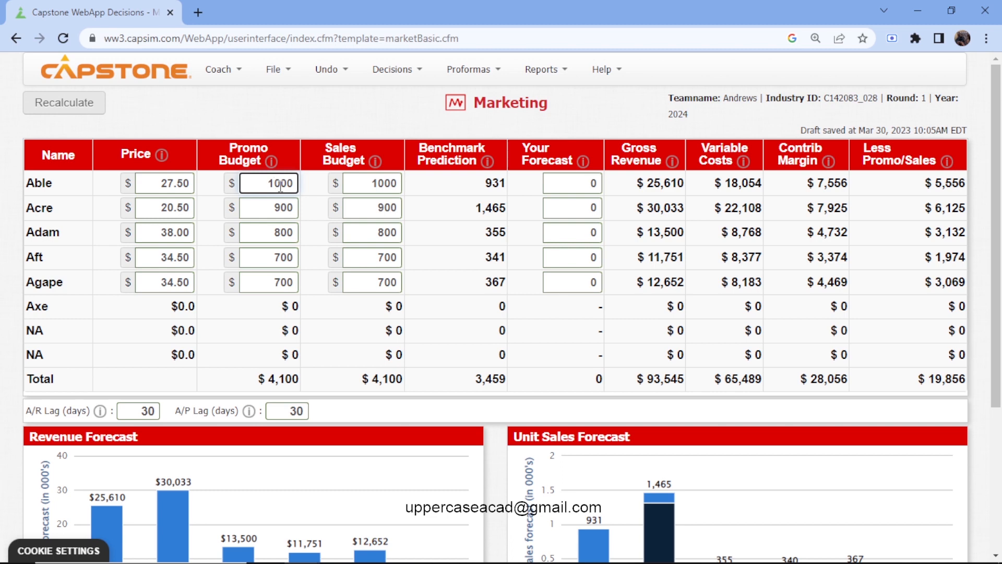
pyautogui.write('2')
pyautogui.click(282, 211)
pyautogui.press('BackSpace')
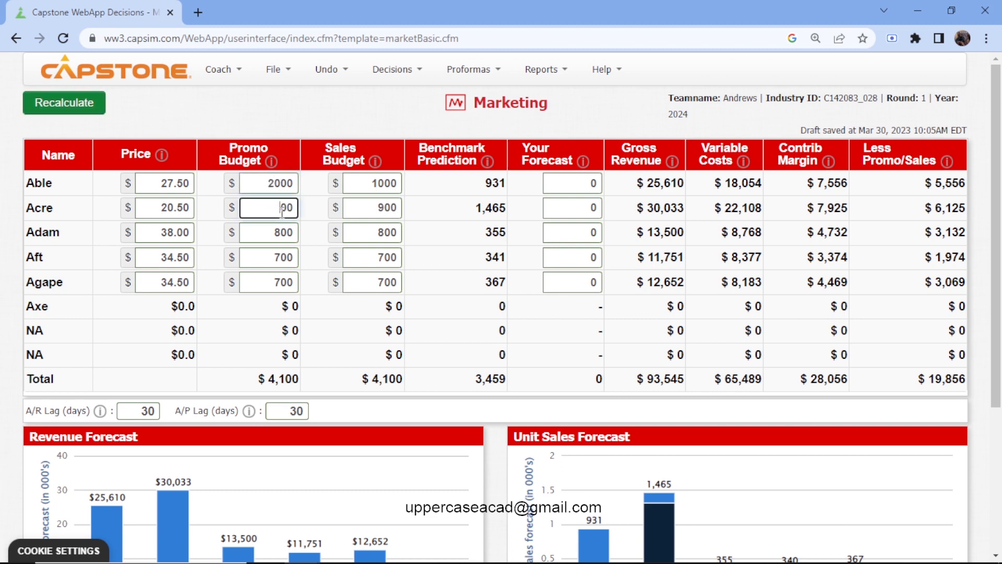
pyautogui.write('20')
pyautogui.click(282, 235)
pyautogui.press('BackSpace')
pyautogui.write('20')
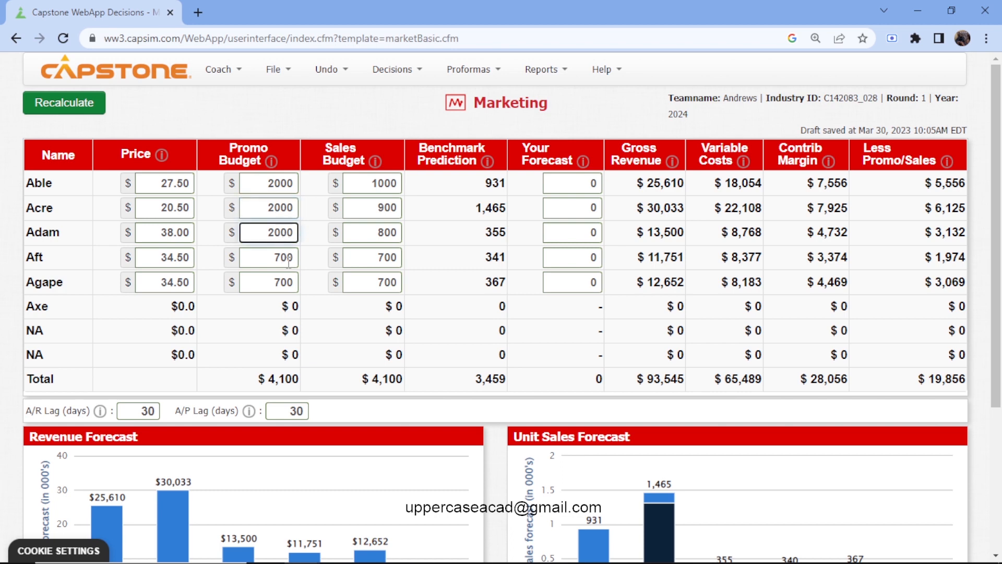
# Step: Set the promo budgets of Aft and Agape to 2000 each
pyautogui.click(283, 261)
pyautogui.press('BackSpace')
pyautogui.write('20')
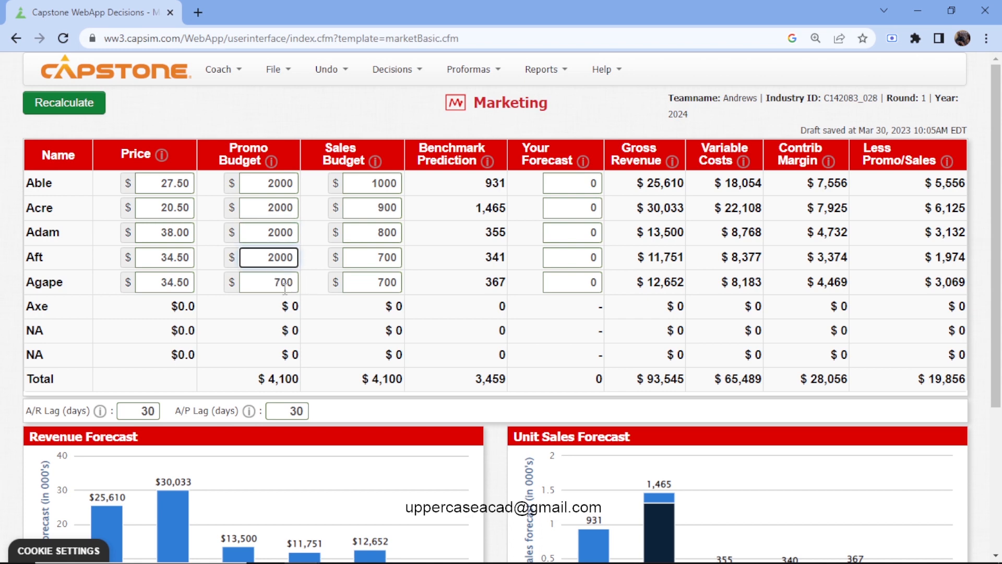
pyautogui.click(282, 287)
pyautogui.press('BackSpace')
pyautogui.write('20')
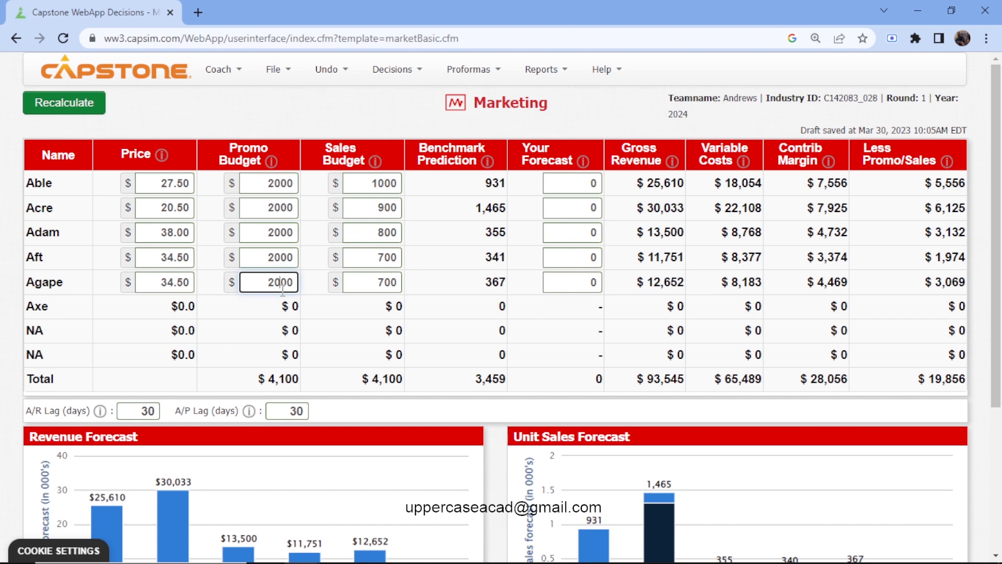
# Step: Set the sales budgets of Able, Acre and Adam to 2000 each
pyautogui.click(378, 184)
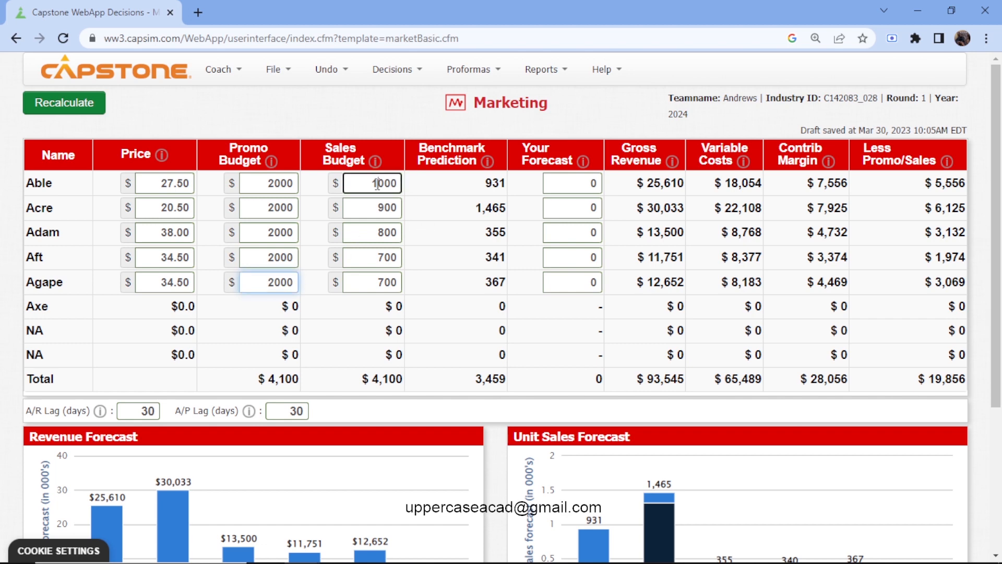
pyautogui.press('BackSpace')
pyautogui.write('20')
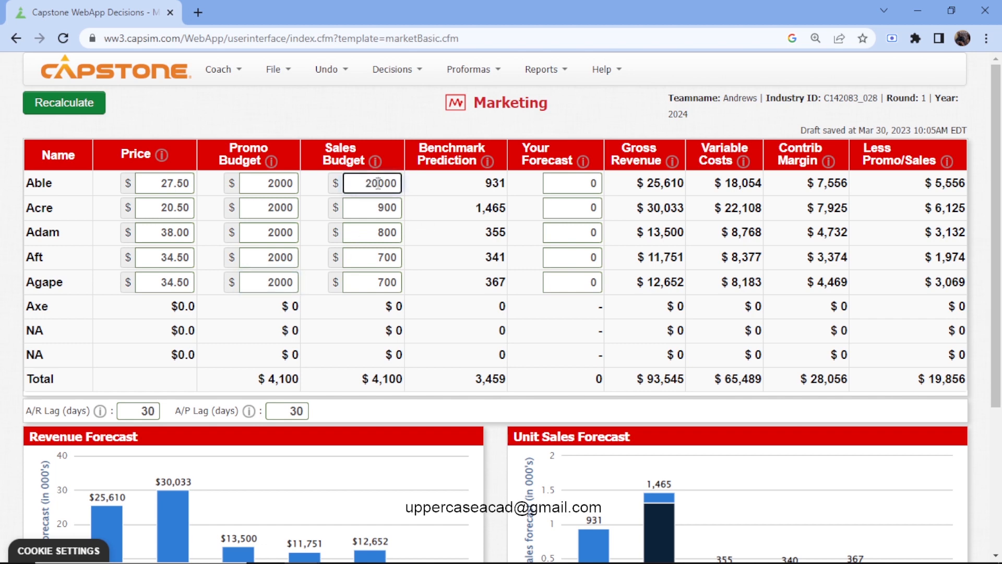
pyautogui.press('BackSpace')
pyautogui.click(387, 207)
pyautogui.press('BackSpace')
pyautogui.write('20')
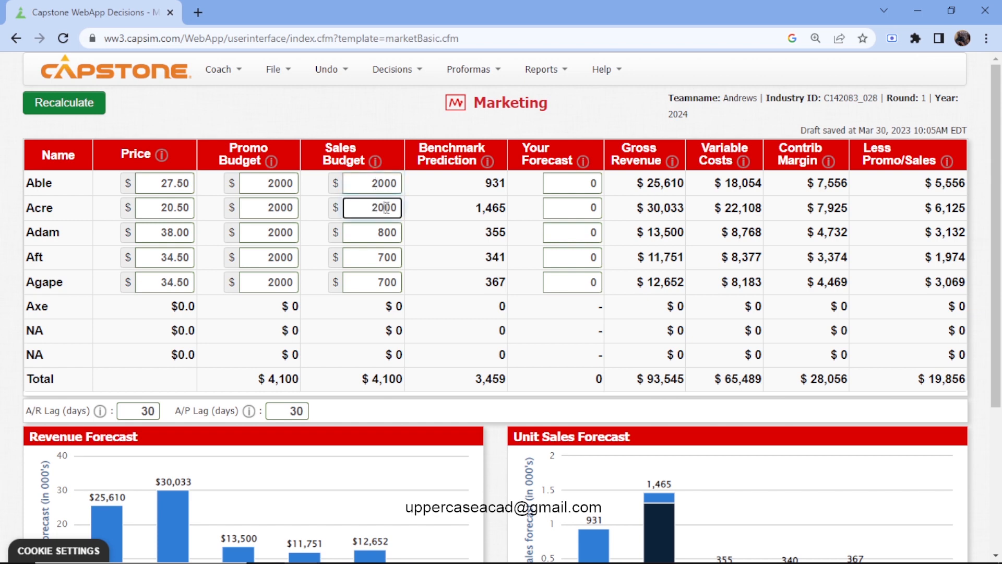
pyautogui.click(389, 234)
pyautogui.press('BackSpace')
pyautogui.write('20')
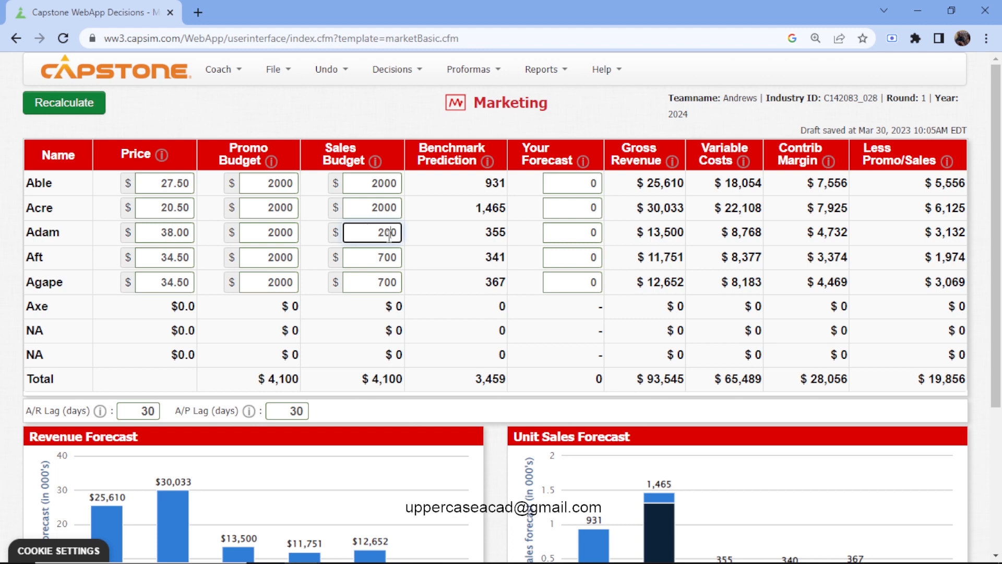
# Step: Set the sales budgets of Aft and Agape to 2000 each and recalculate the Marketing decisions
pyautogui.click(386, 259)
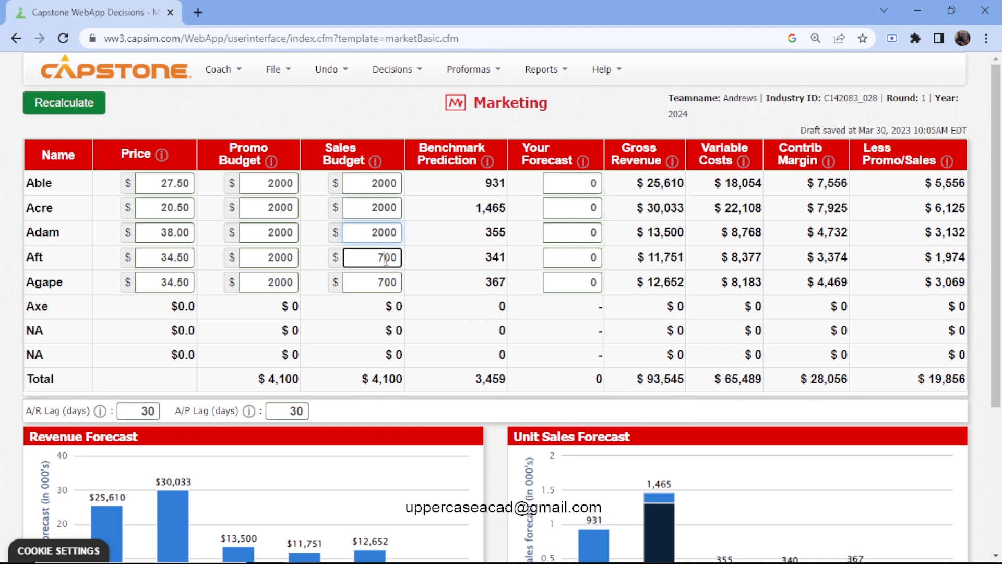
pyautogui.press('BackSpace')
pyautogui.write('20000')
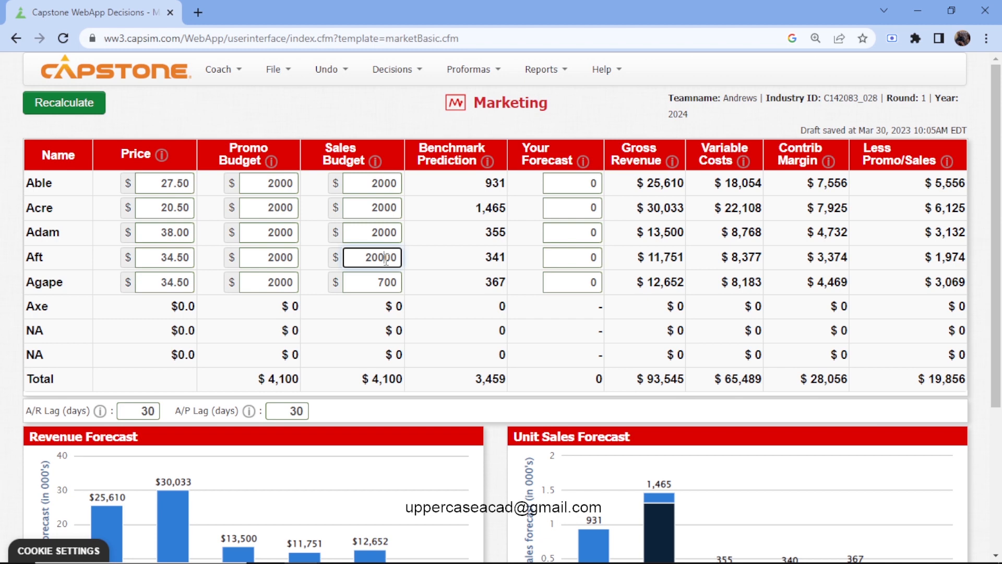
pyautogui.press('BackSpace')
pyautogui.click(386, 283)
pyautogui.press('BackSpace')
pyautogui.write('20')
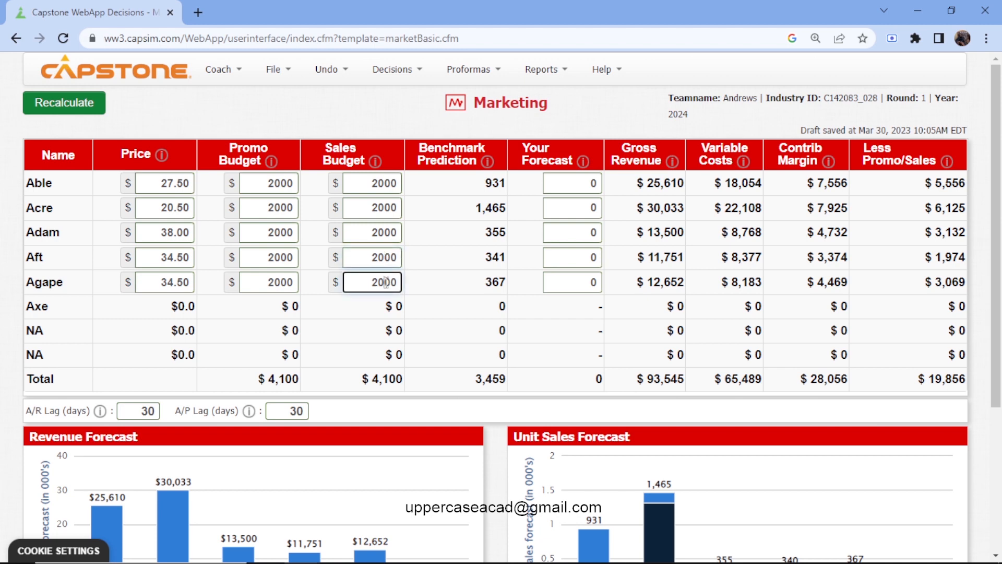
pyautogui.click(90, 111)
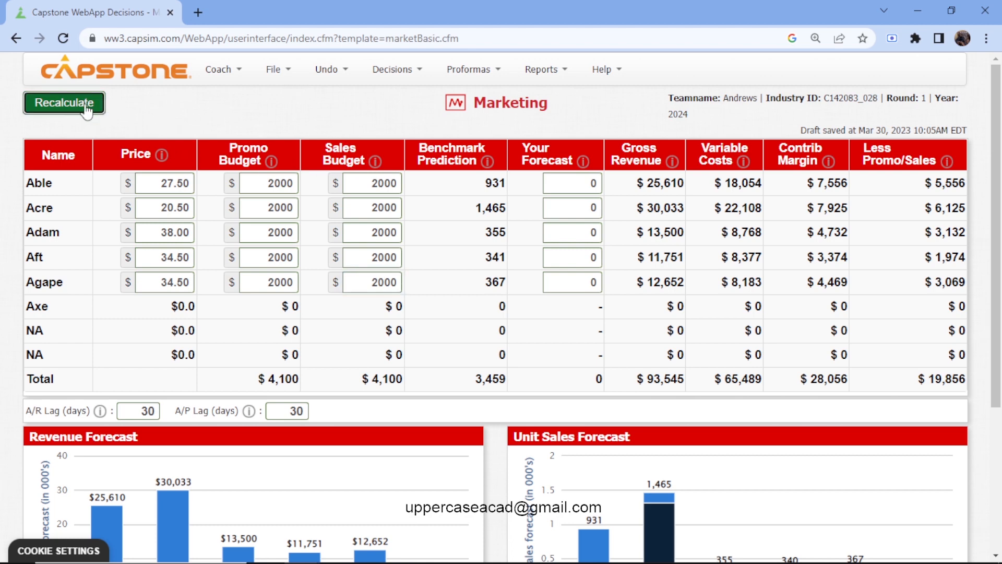
pyautogui.click(86, 110)
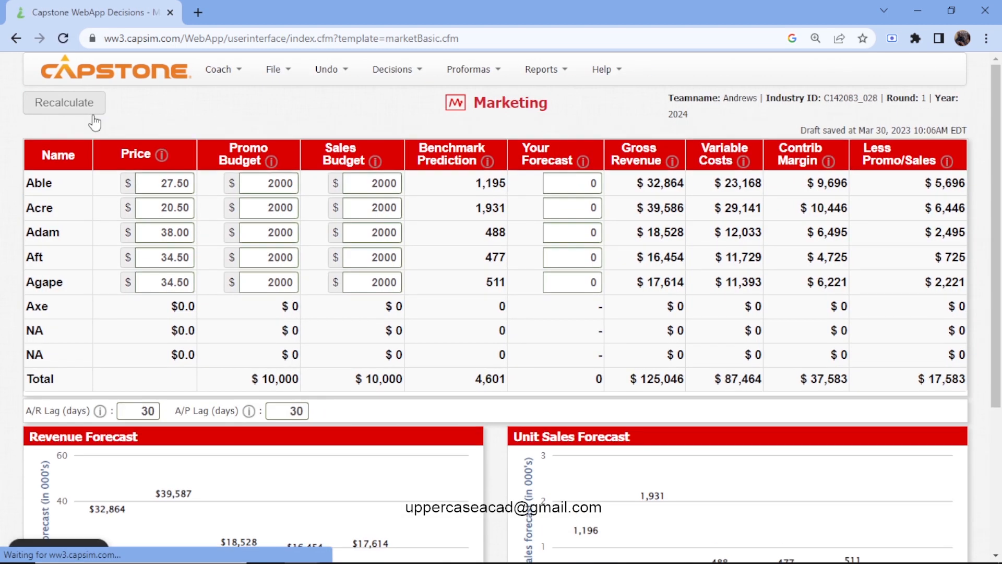
# Step: Enter 1397 as the team's own unit sales forecast for Able
pyautogui.click(581, 188)
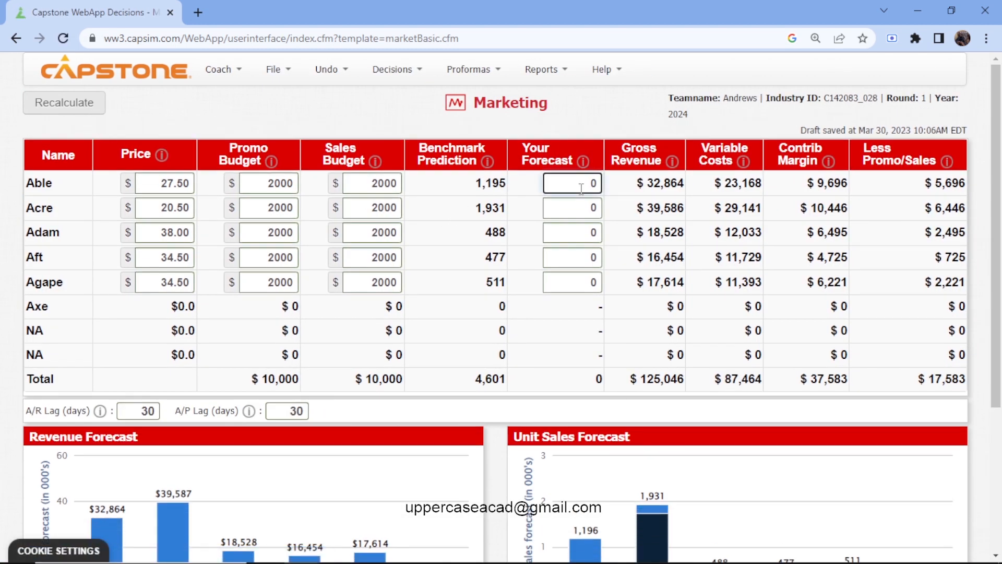
pyautogui.press('BackSpace')
pyautogui.write('1')
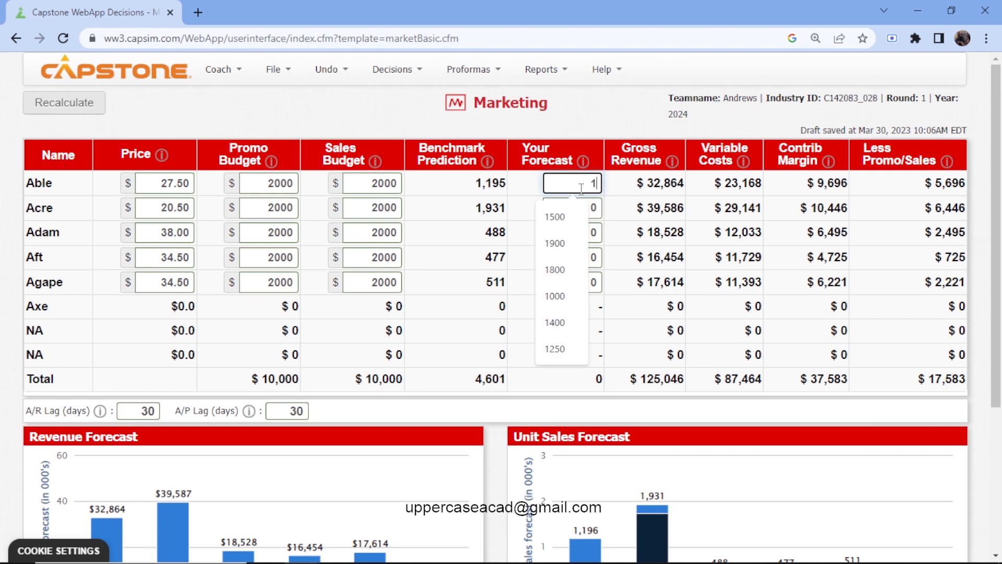
pyautogui.write('3')
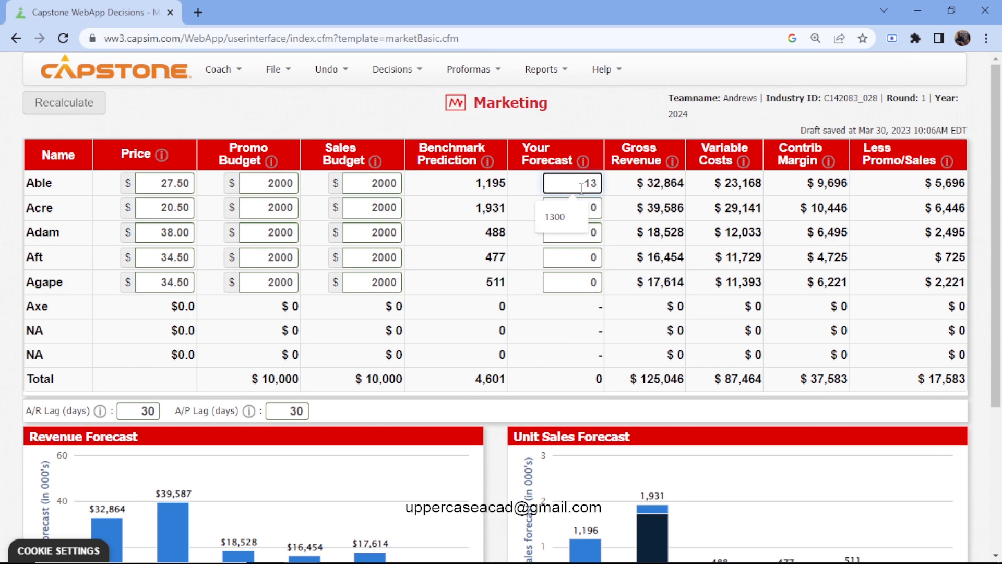
pyautogui.write('97')
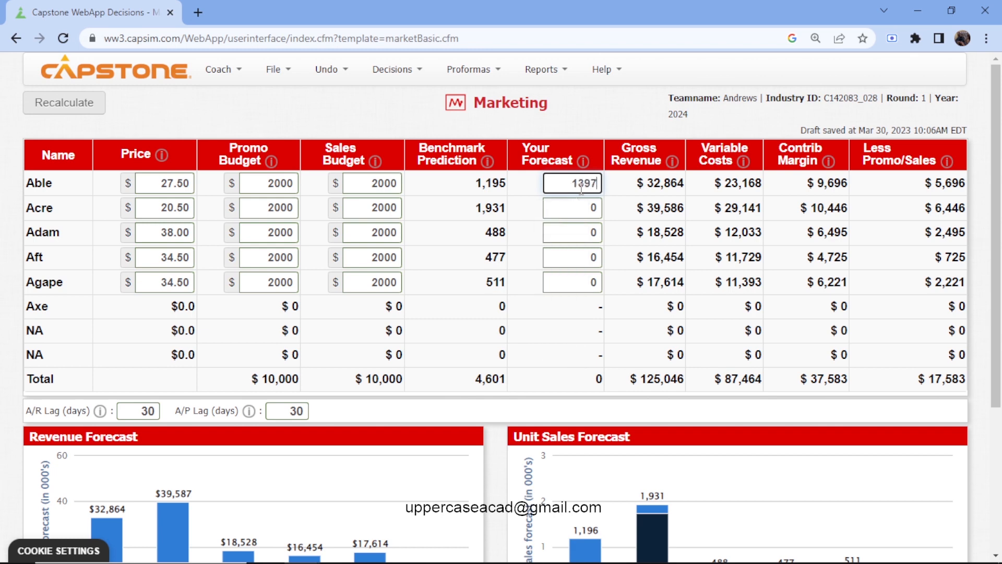
# Step: Enter 1879 as the team's own unit sales forecast for Acre
pyautogui.click(597, 208)
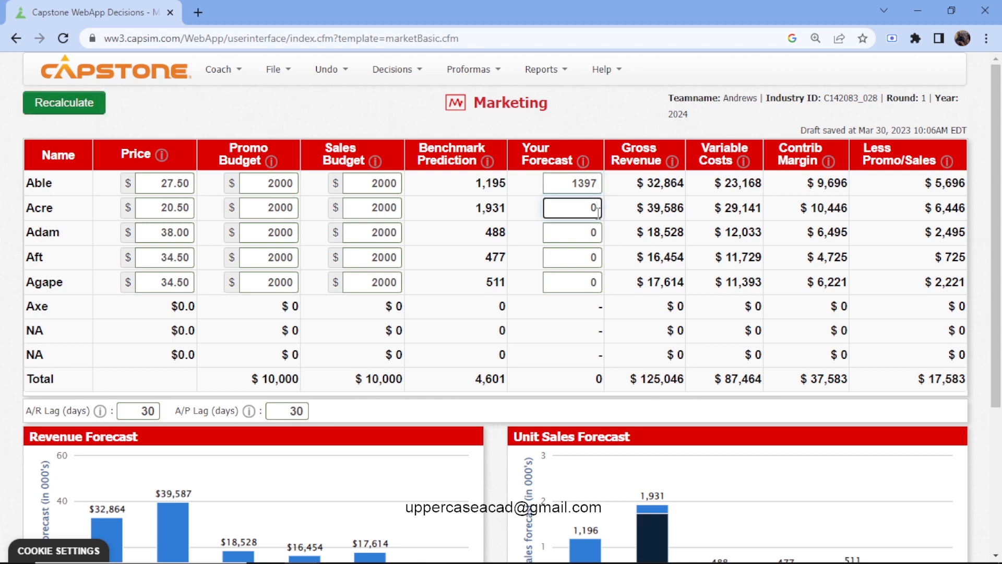
pyautogui.press('BackSpace')
pyautogui.write('2')
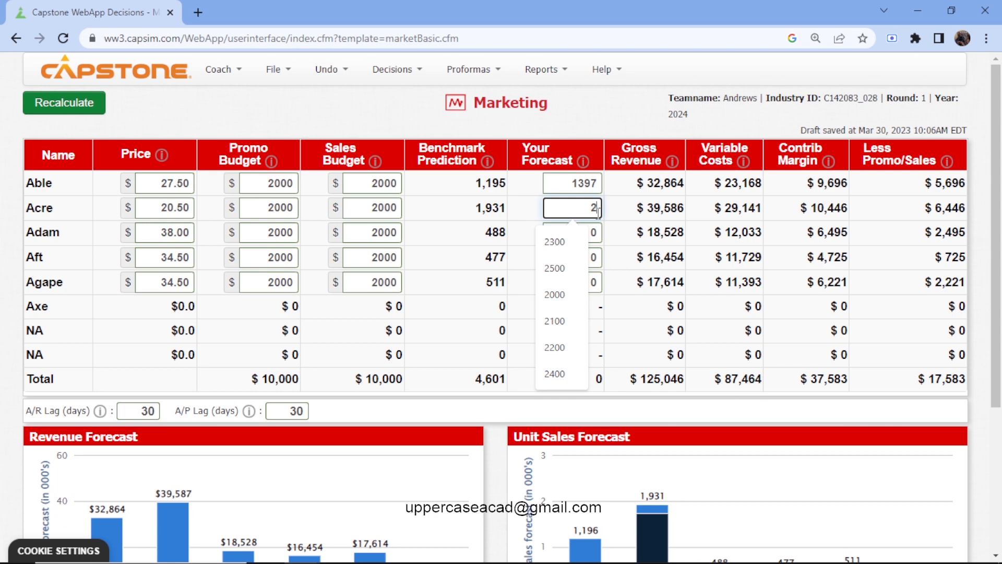
pyautogui.write('1')
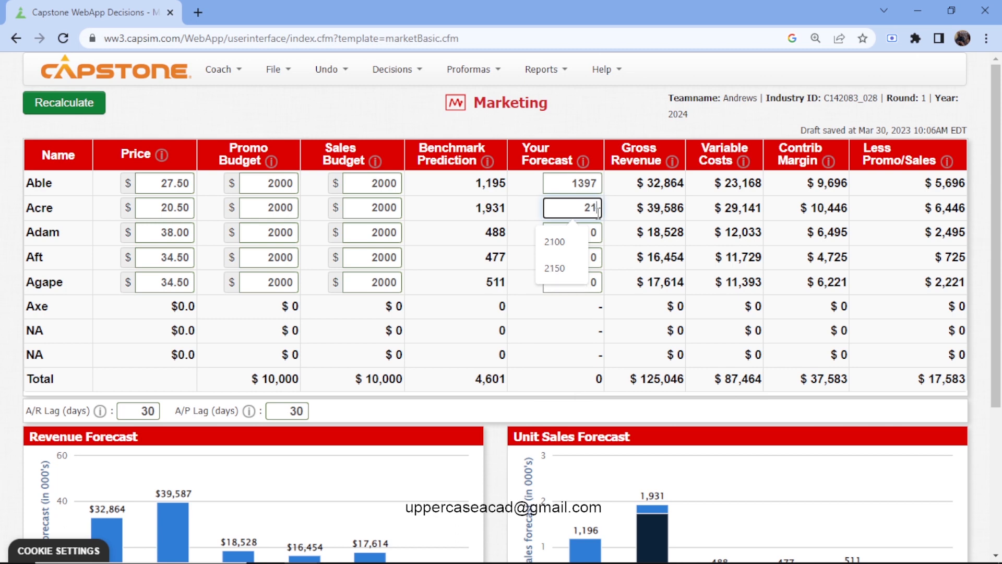
pyautogui.write('8')
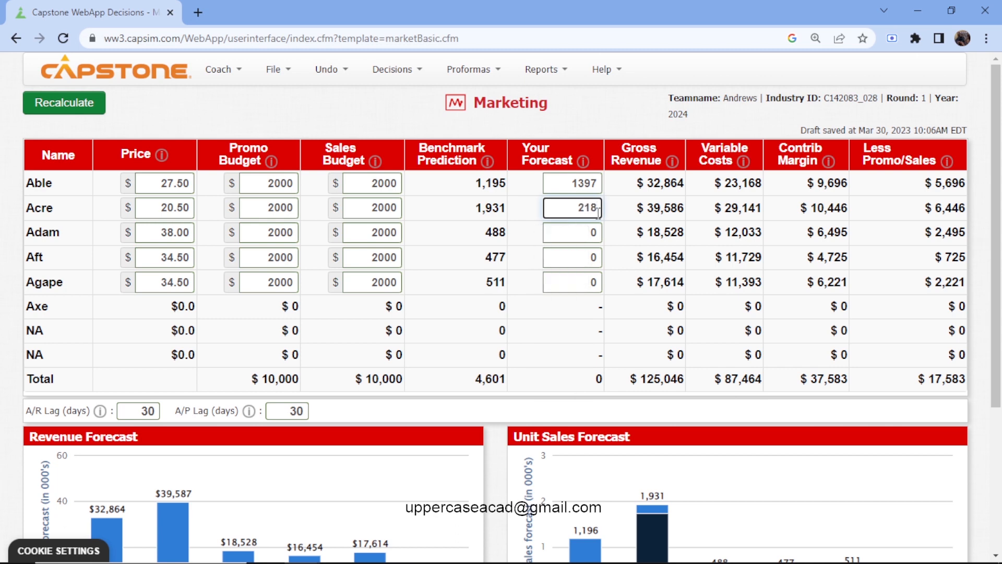
pyautogui.write('79')
pyautogui.press('BackSpace')
# Step: Enter 650 as the team's own unit sales forecast for Adam
pyautogui.click(589, 234)
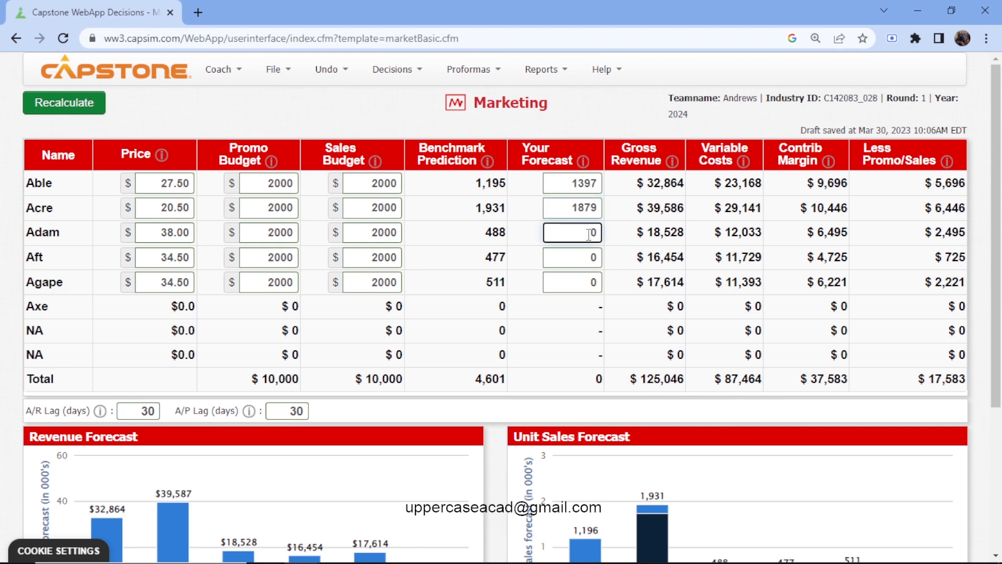
pyautogui.write('55')
pyautogui.press('BackSpace')
pyautogui.press('BackSpace')
pyautogui.write('65')
# Step: Enter 582 as the team's own unit sales forecast for Aft
pyautogui.click(586, 259)
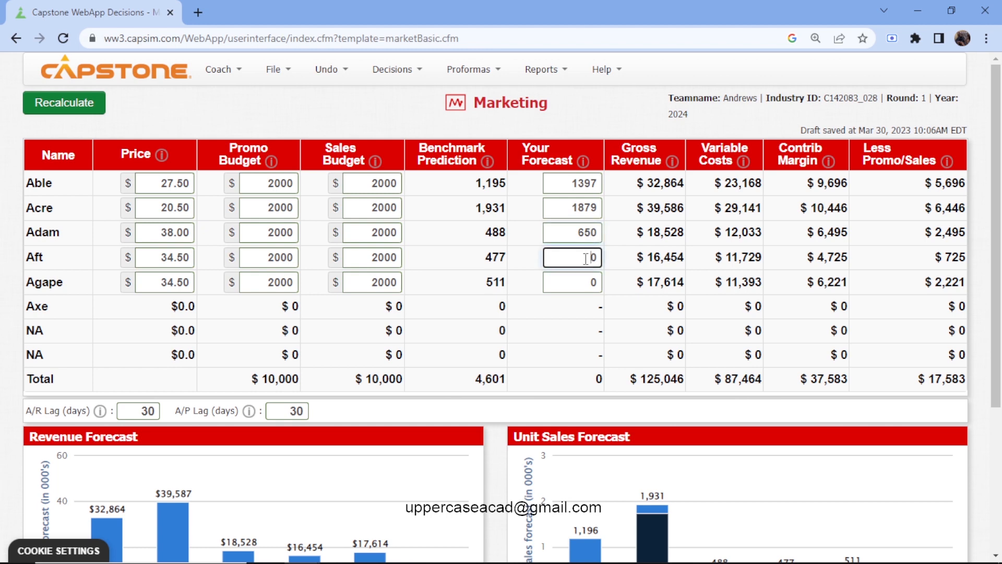
pyautogui.press('Delete')
pyautogui.write('5')
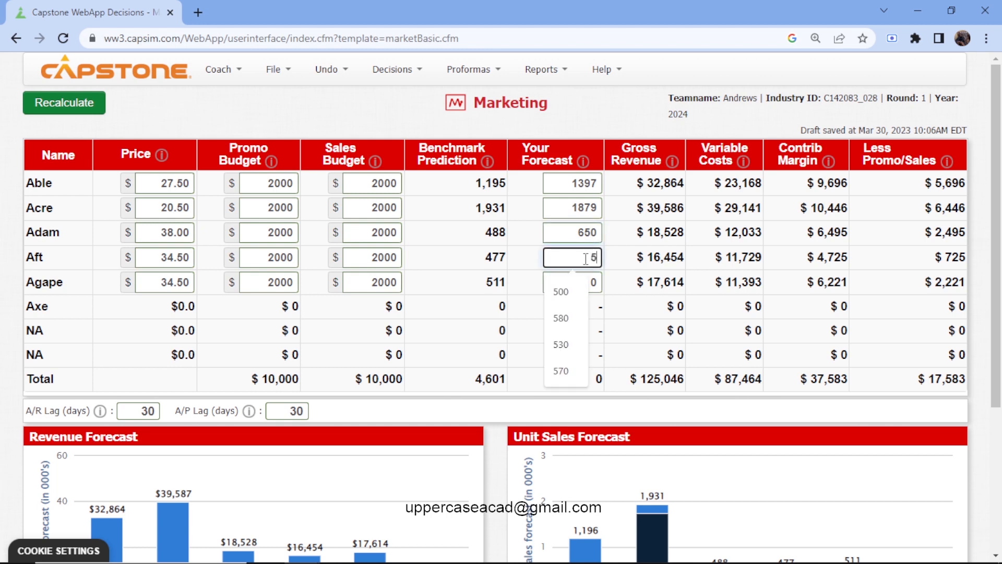
pyautogui.write('32')
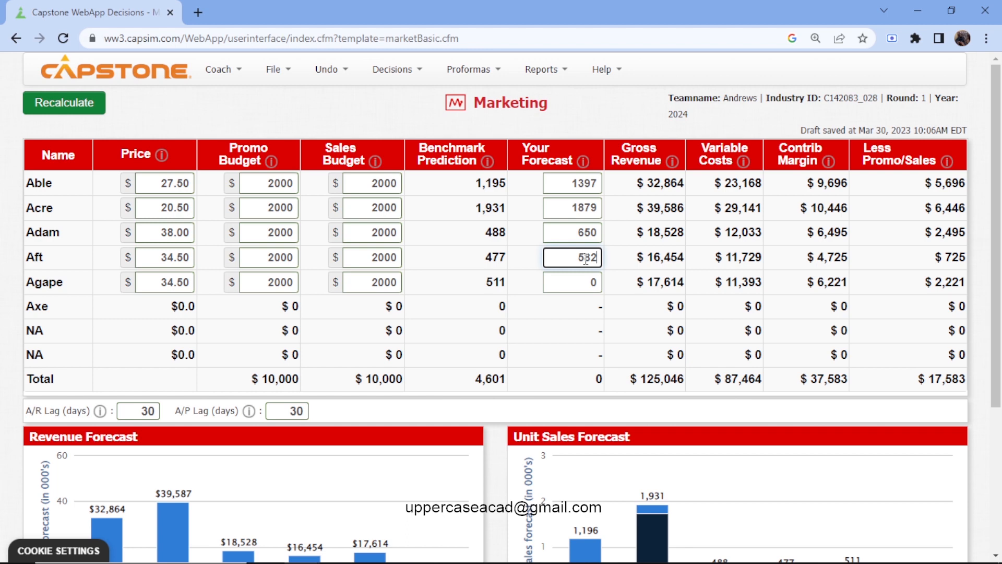
# Step: Enter 534 as the team's own sales forecast for Agape and recalculate the Marketing decisions
pyautogui.click(598, 284)
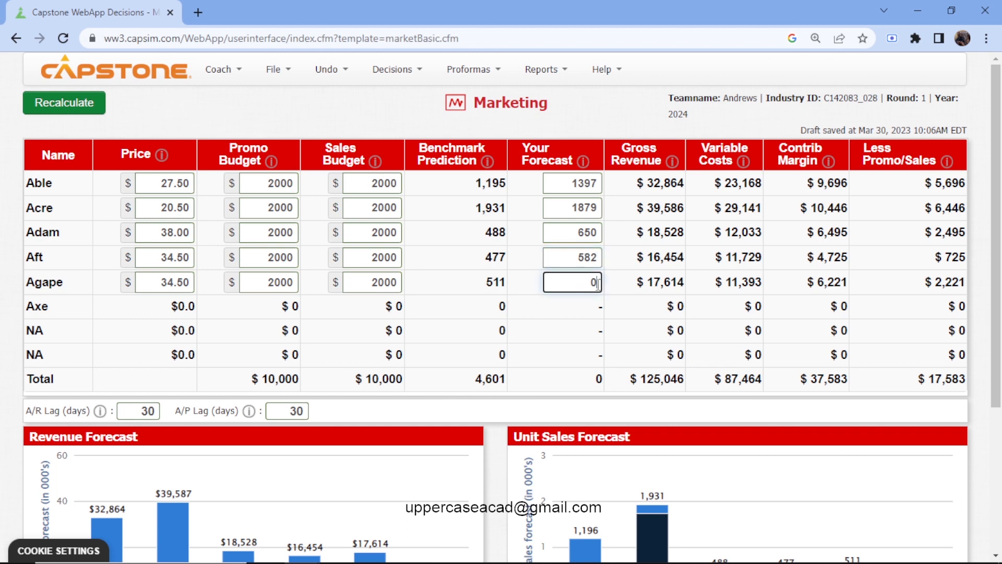
pyautogui.press('BackSpace')
pyautogui.write('534')
pyautogui.click(62, 105)
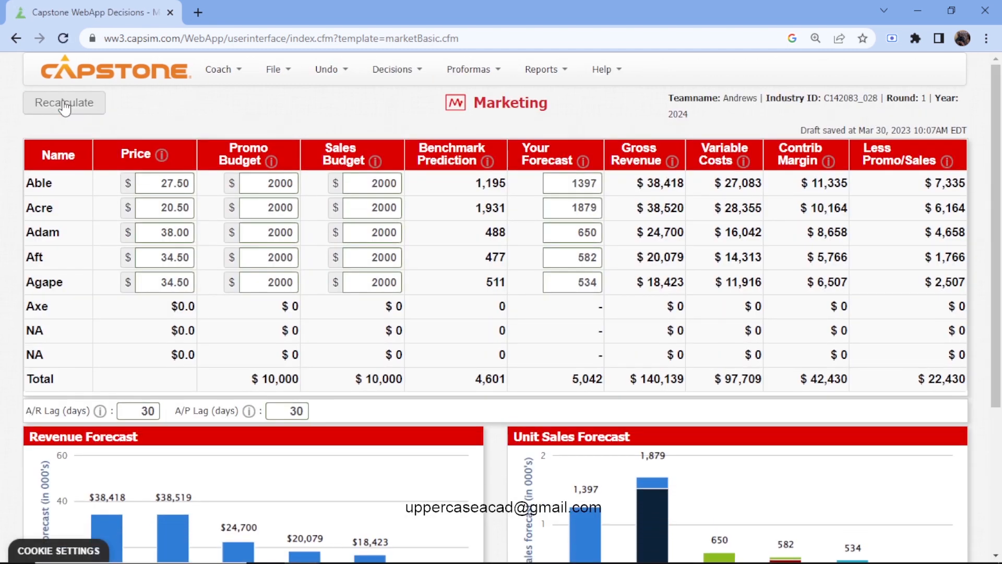
# Step: Open the Production decisions and enter 1200 as Able's production schedule
pyautogui.click(416, 73)
pyautogui.click(414, 151)
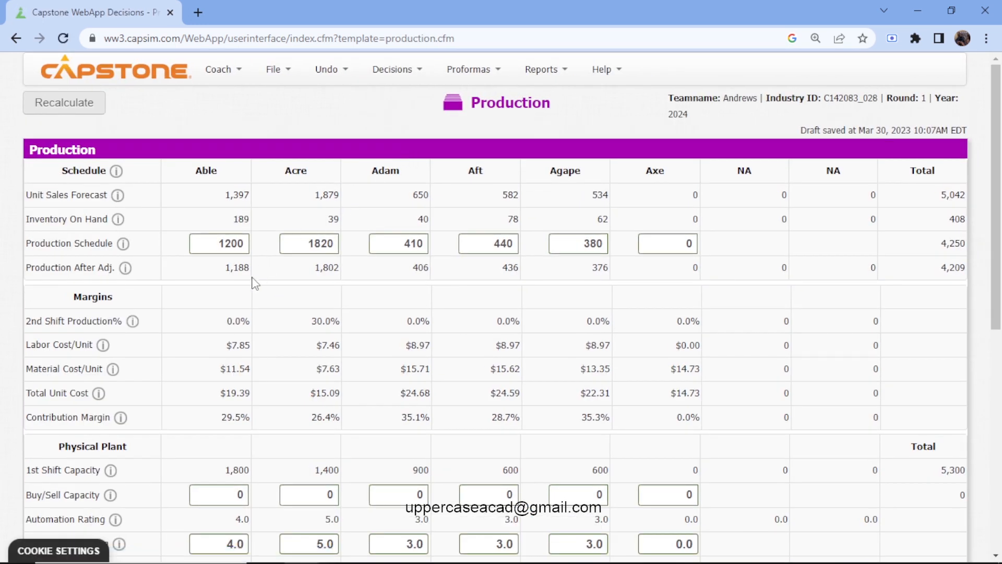
pyautogui.click(245, 250)
pyautogui.press('BackSpace')
pyautogui.press('BackSpace')
pyautogui.press('BackSpace')
pyautogui.press('BackSpace')
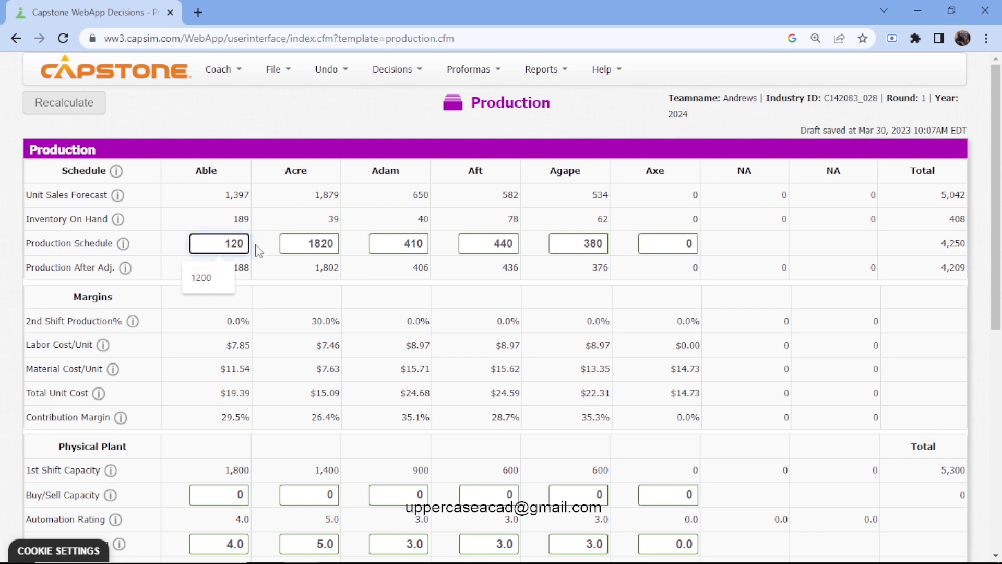
pyautogui.write('1')
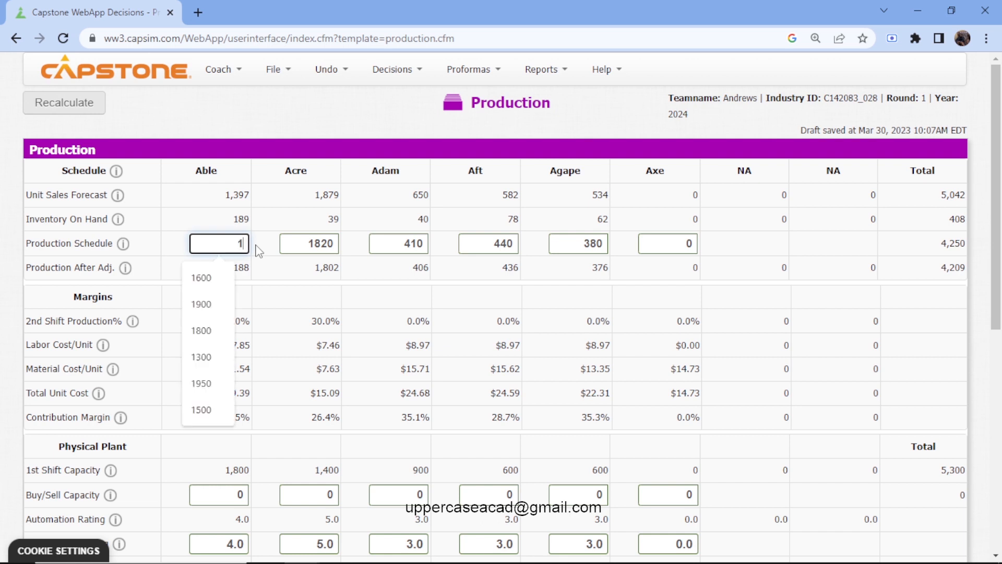
pyautogui.write('3')
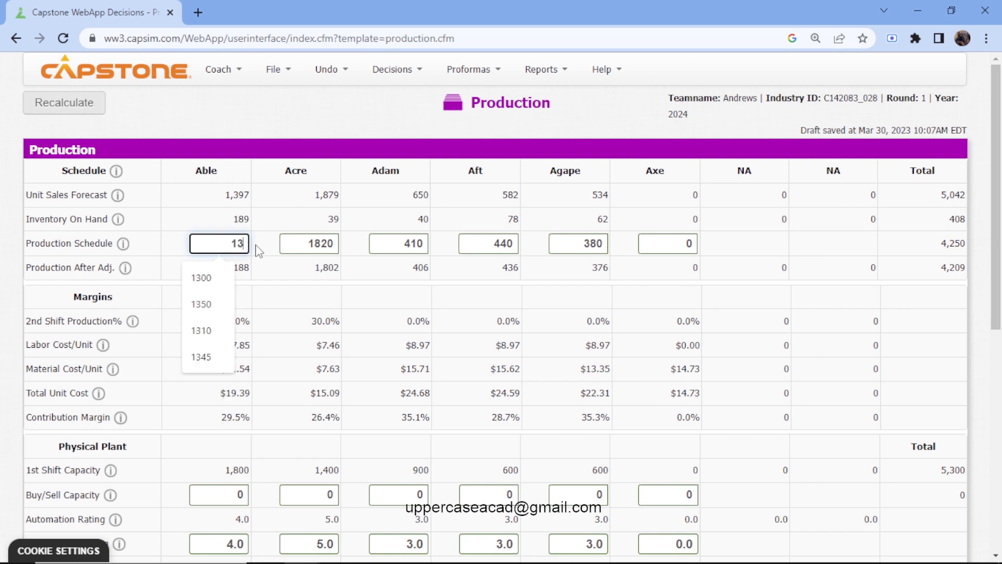
pyautogui.press('BackSpace')
pyautogui.write('200')
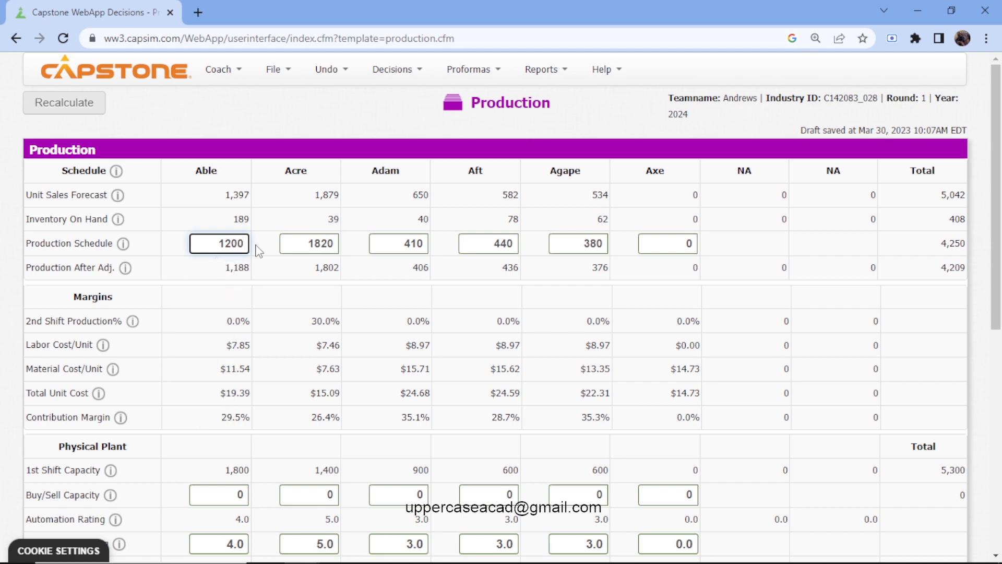
# Step: Set Acre's production schedule to 1860
pyautogui.click(336, 247)
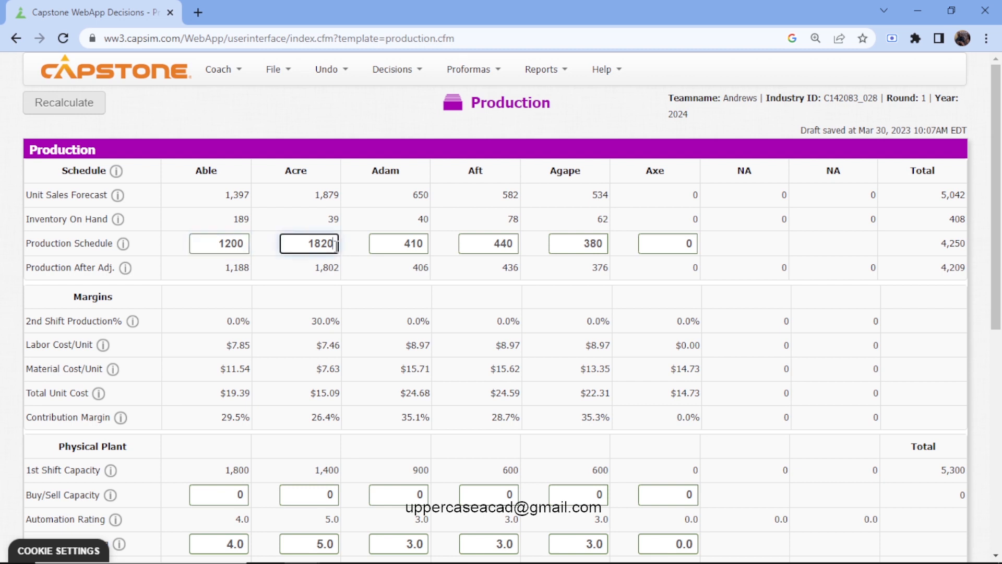
pyautogui.press('BackSpace')
pyautogui.press('BackSpace')
pyautogui.press('BackSpace')
pyautogui.press('BackSpace')
pyautogui.write('185')
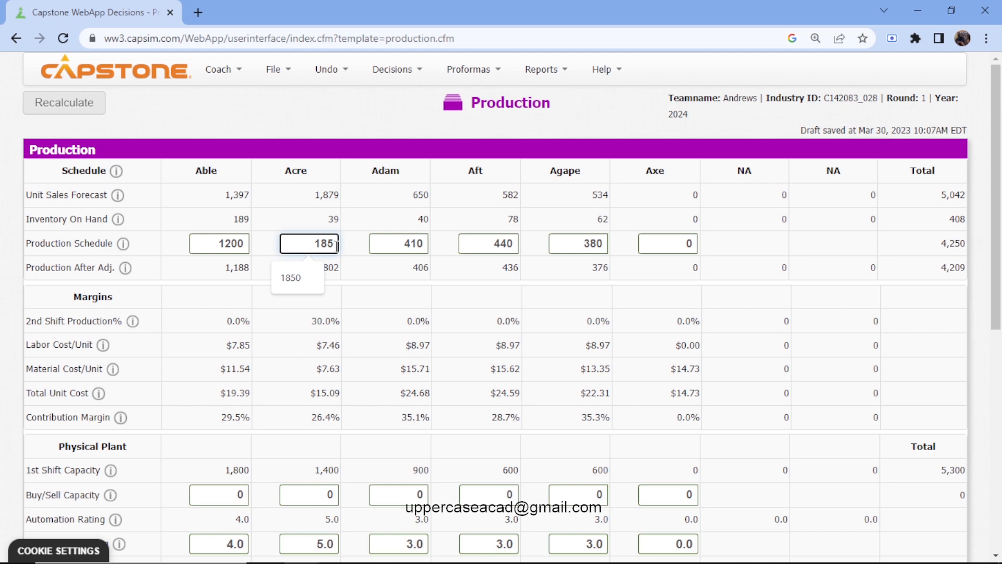
pyautogui.press('BackSpace')
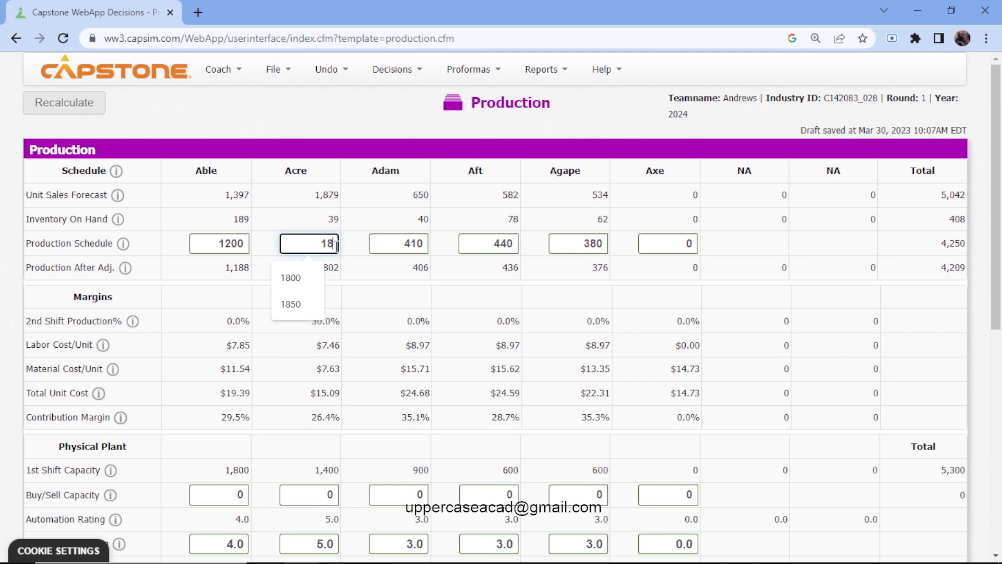
pyautogui.write('60')
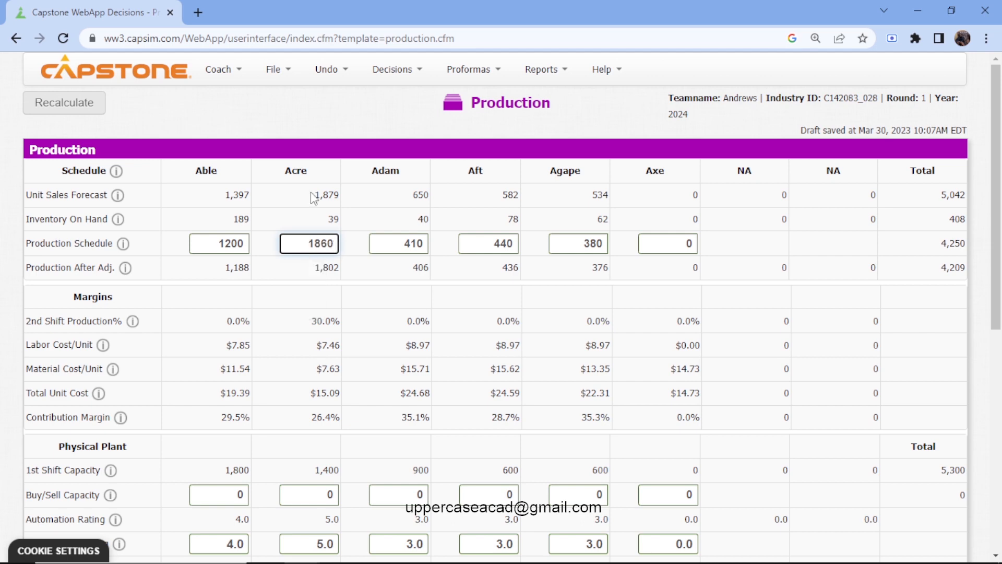
# Step: Set Adam's production schedule to 640
pyautogui.click(425, 241)
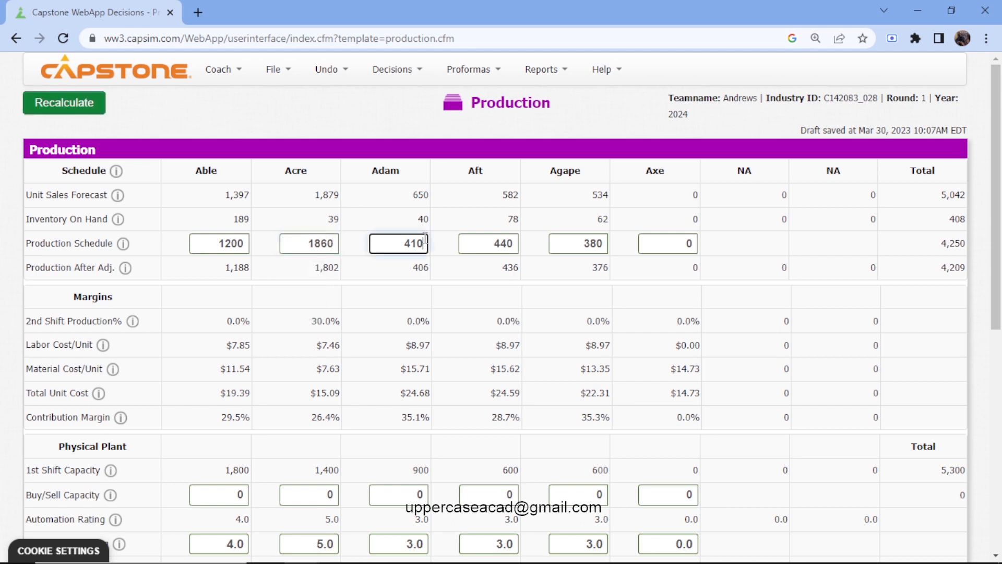
pyautogui.press('BackSpace')
pyautogui.press('BackSpace')
pyautogui.press('BackSpace')
pyautogui.write('640')
# Step: Set Aft's production schedule to 500
pyautogui.click(514, 245)
pyautogui.press('BackSpace')
pyautogui.press('BackSpace')
pyautogui.press('BackSpace')
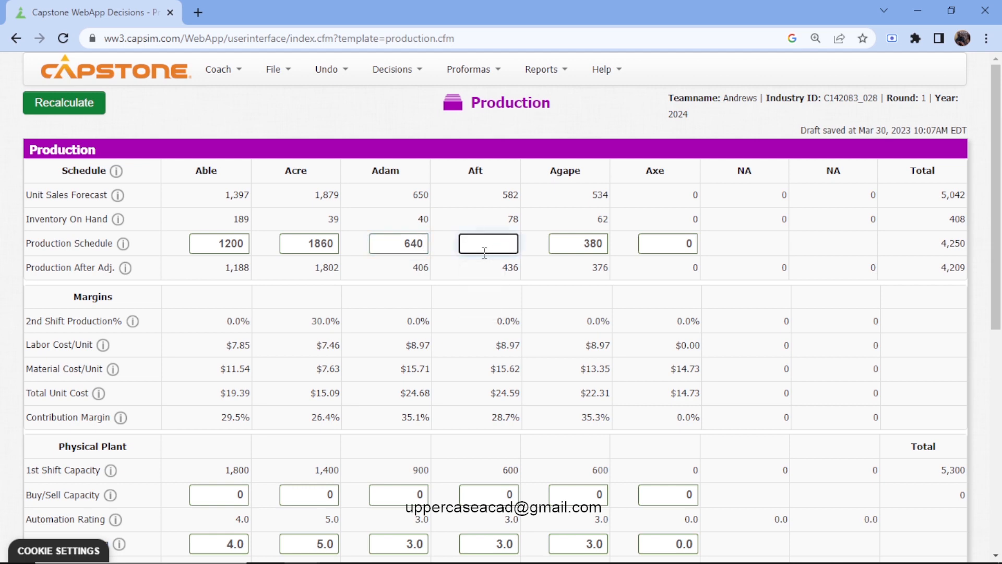
pyautogui.write('500')
# Step: Set Agape's production schedule to 500 and recalculate the Production decisions
pyautogui.click(606, 244)
pyautogui.press('BackSpace')
pyautogui.press('BackSpace')
pyautogui.press('BackSpace')
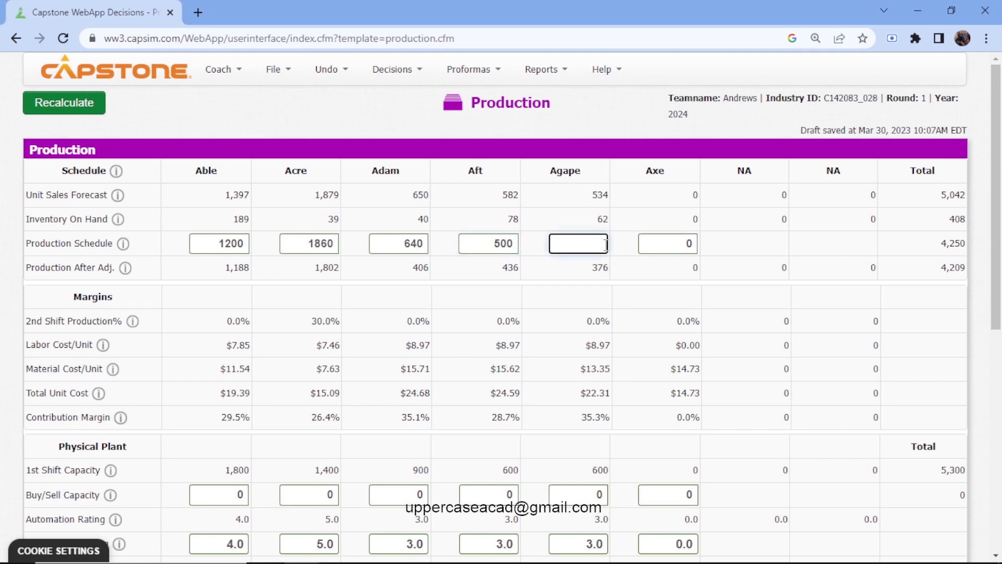
pyautogui.write('5')
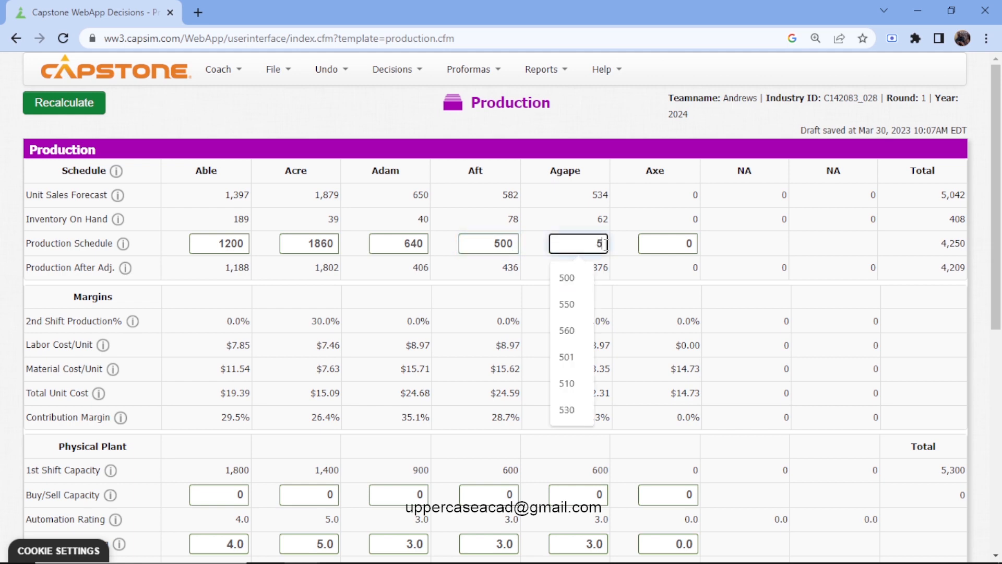
pyautogui.write('00')
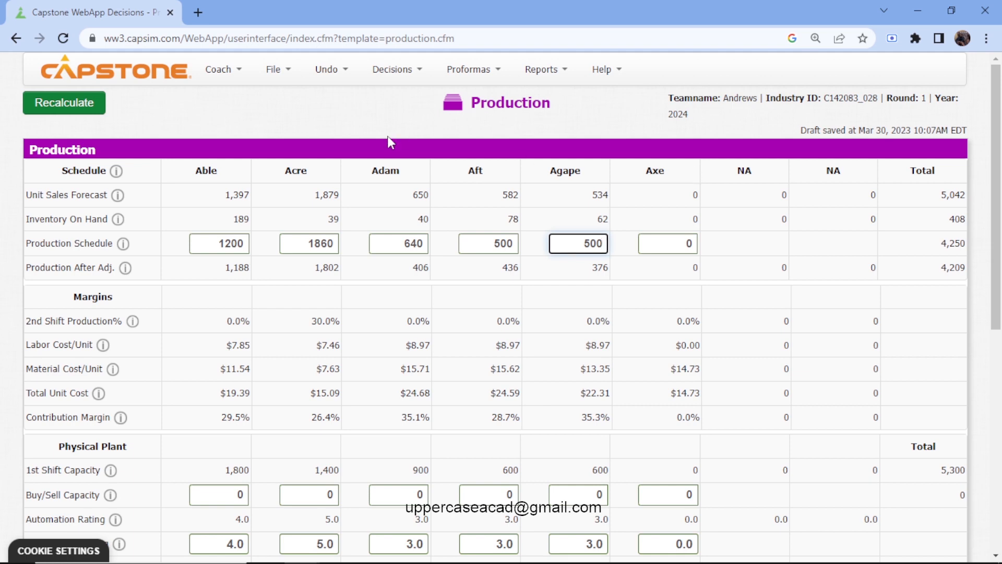
pyautogui.click(680, 251)
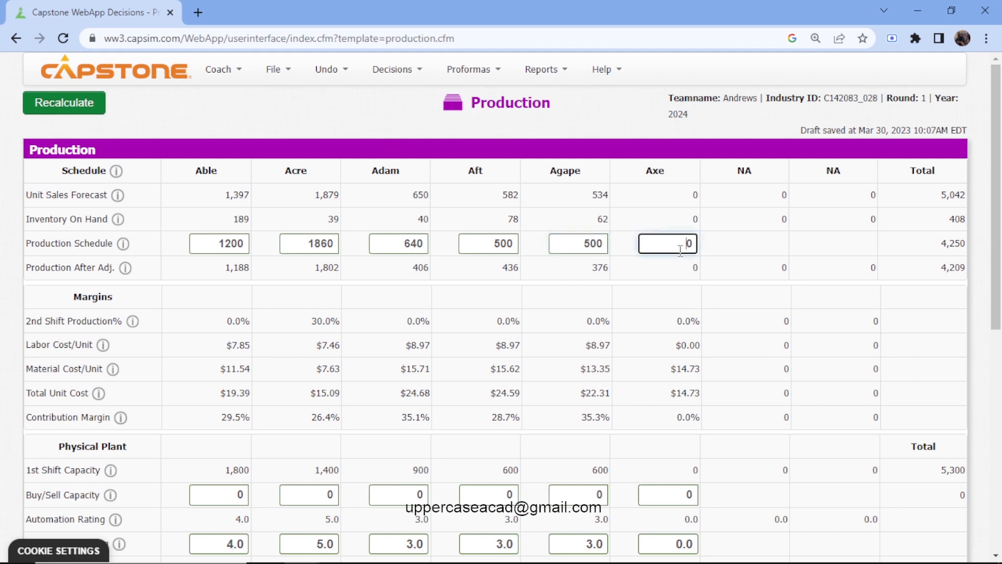
pyautogui.click(101, 109)
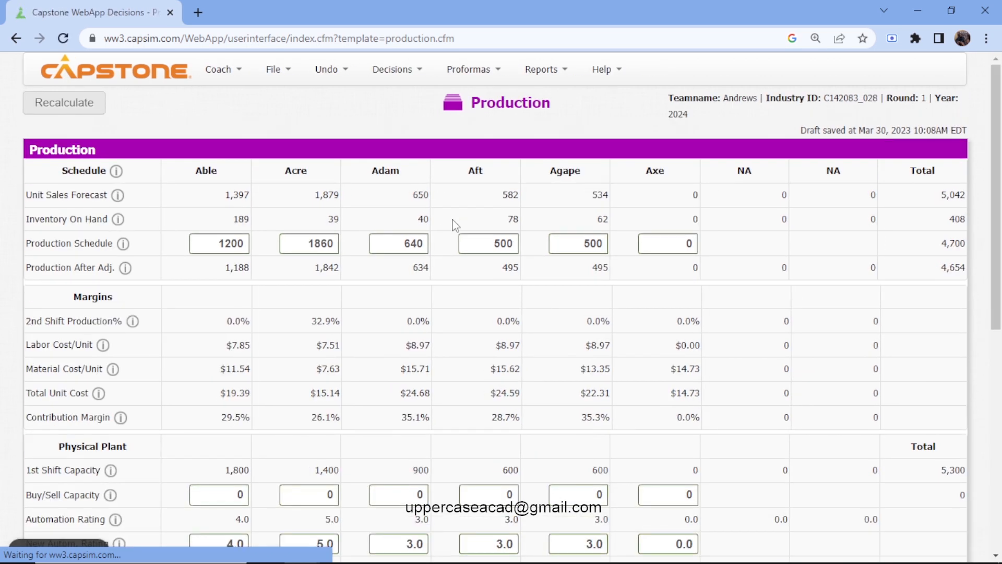
# Step: Buy 300 of capacity for Axe with a new automation rating of 3.0 and recalculate the Production decisions
pyautogui.scroll(-3, 455, 225)
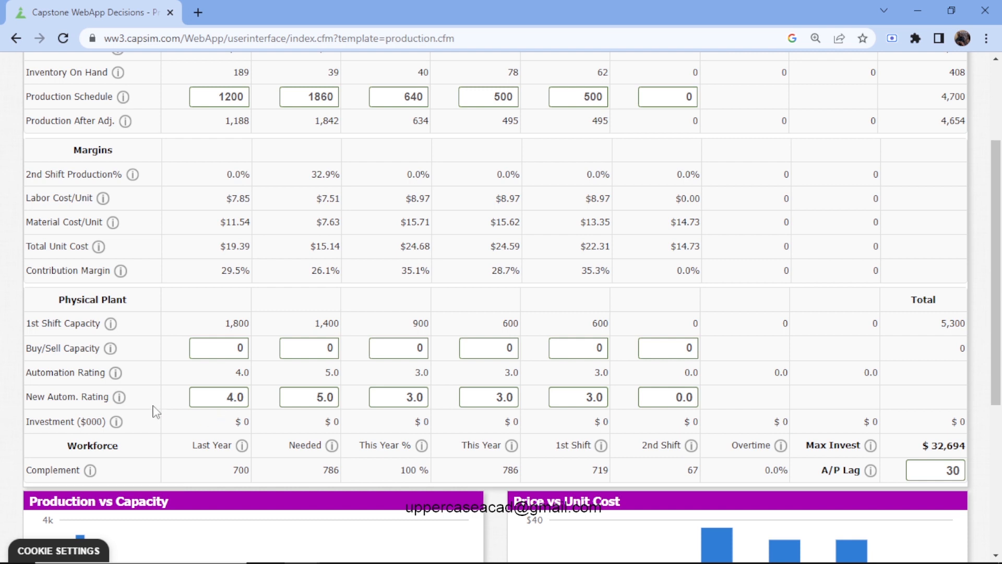
pyautogui.click(235, 400)
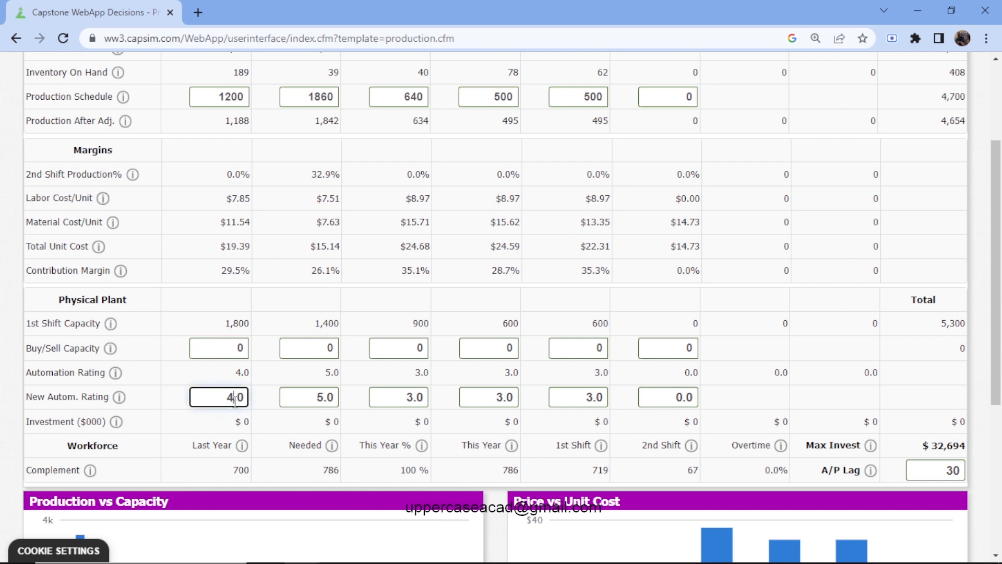
pyautogui.click(669, 349)
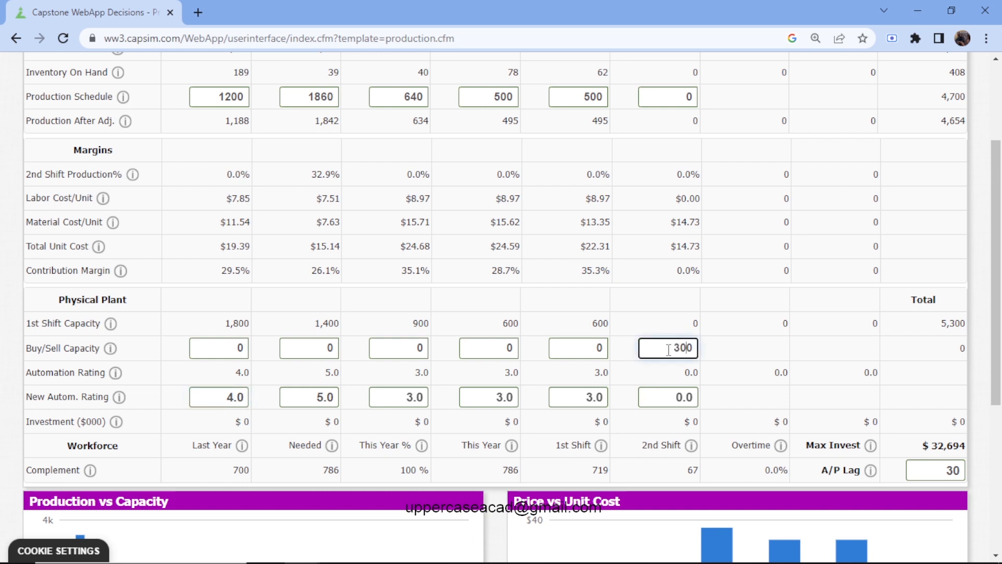
pyautogui.click(686, 398)
pyautogui.press('BackSpace')
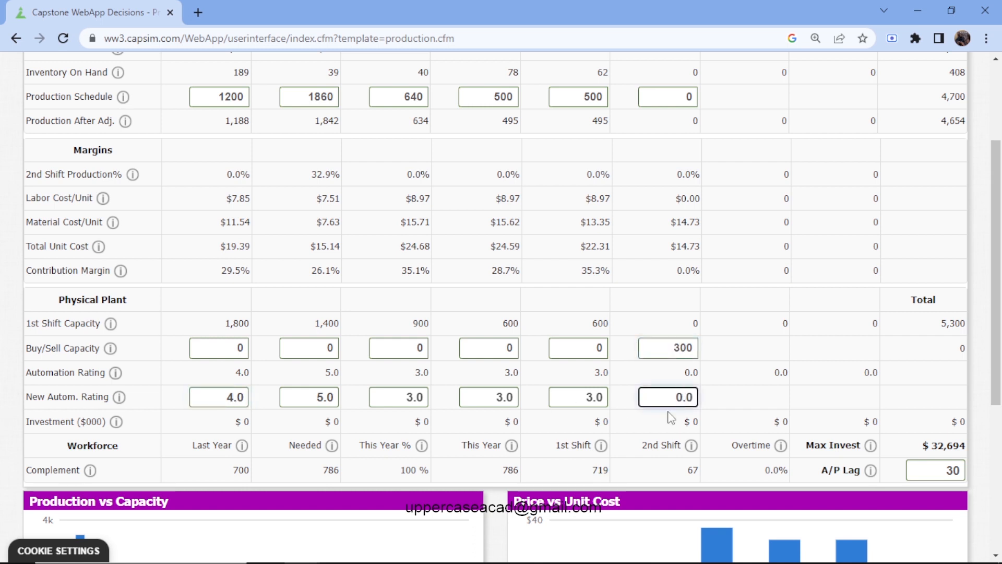
pyautogui.scroll(3, 640, 372)
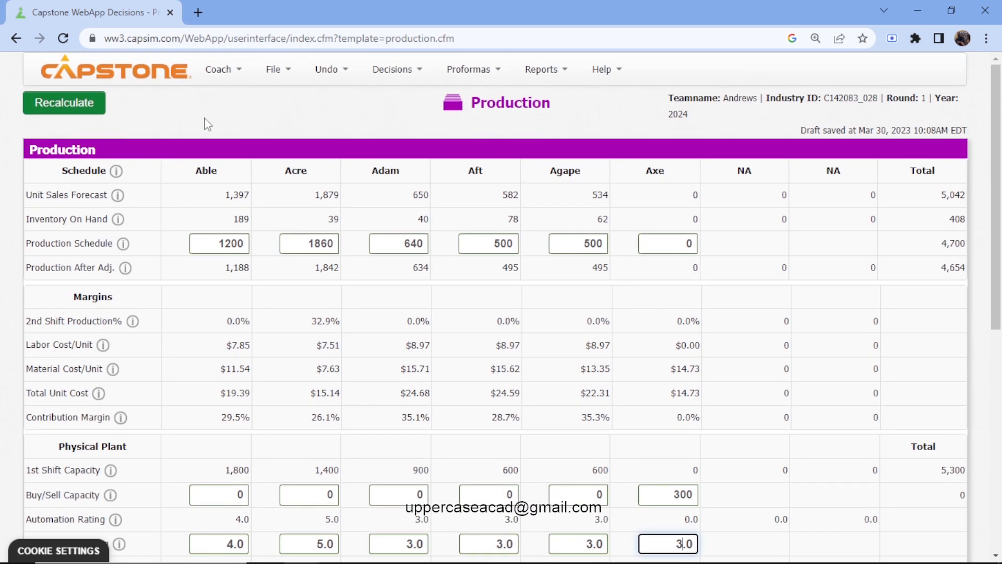
pyautogui.click(93, 111)
pyautogui.scroll(-5, 410, 301)
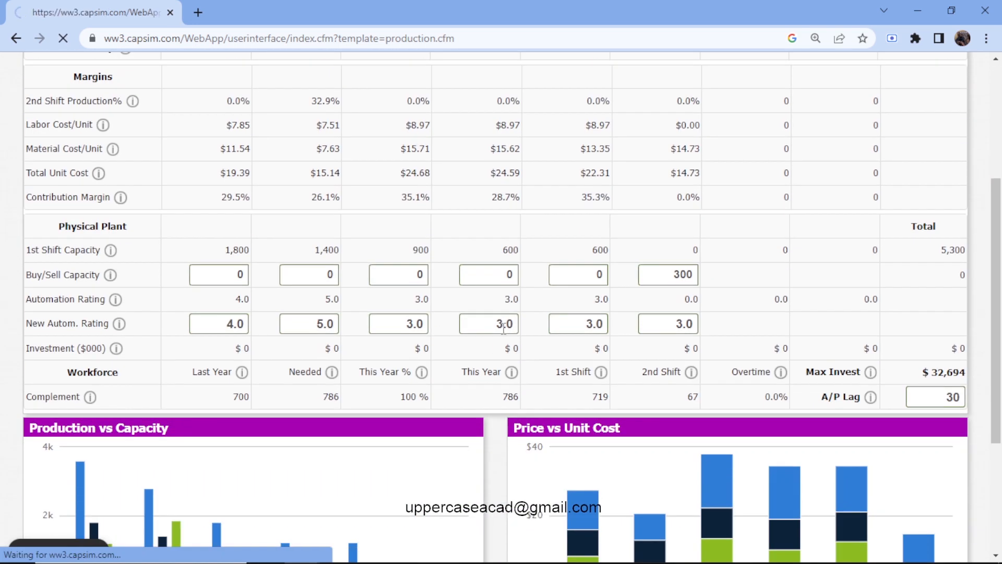
pyautogui.scroll(-4, 516, 332)
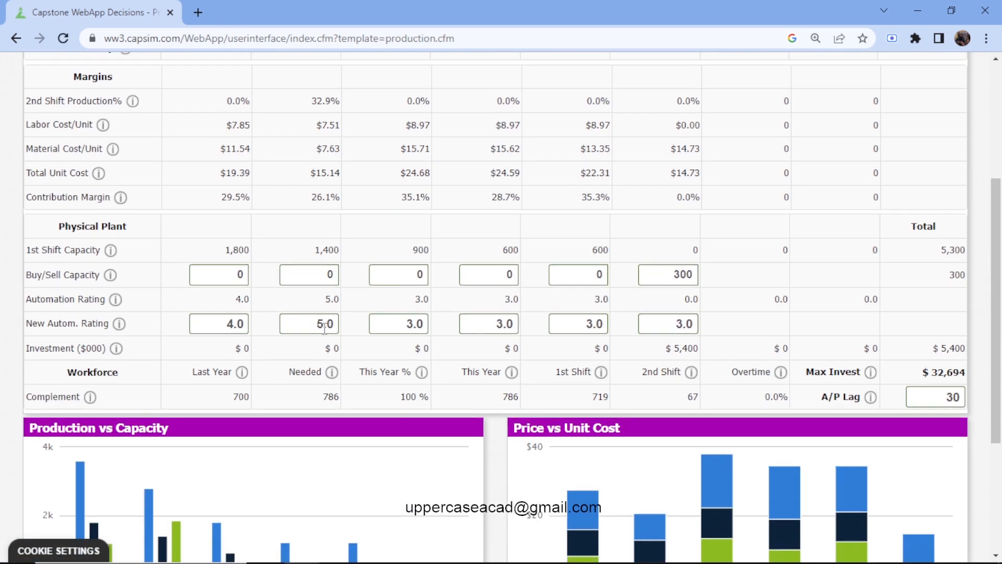
# Step: Set the new automation rating to 7.0 for Acre and 5.0 for Able, and recalculate the Production decisions
pyautogui.click(324, 327)
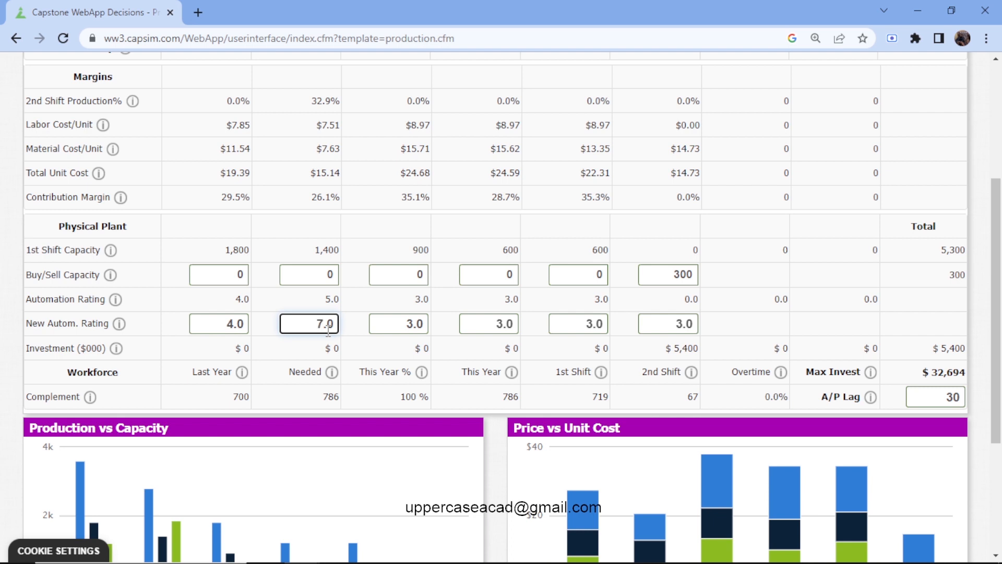
pyautogui.write('7')
pyautogui.click(234, 325)
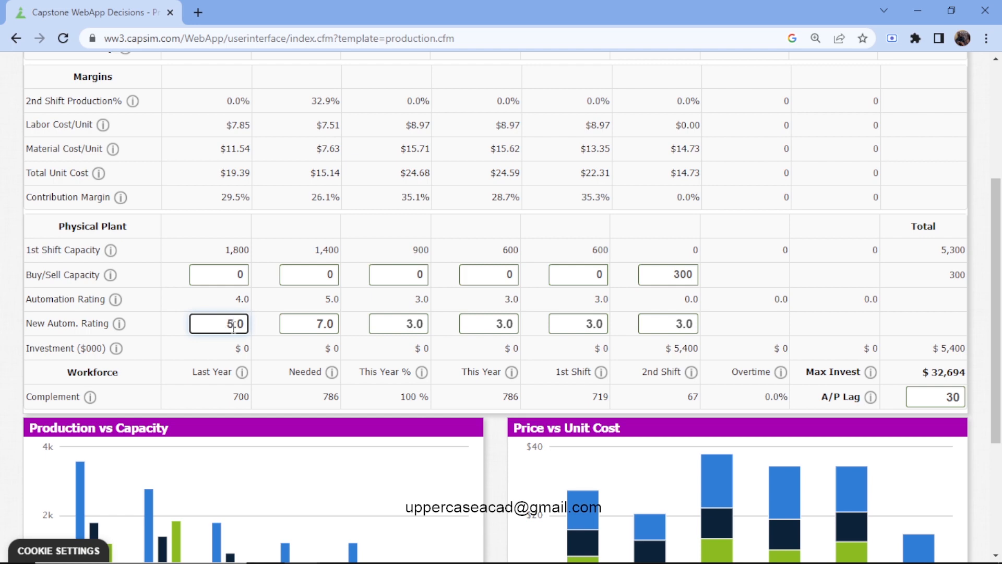
pyautogui.write('5')
pyautogui.scroll(5, 325, 302)
pyautogui.click(73, 107)
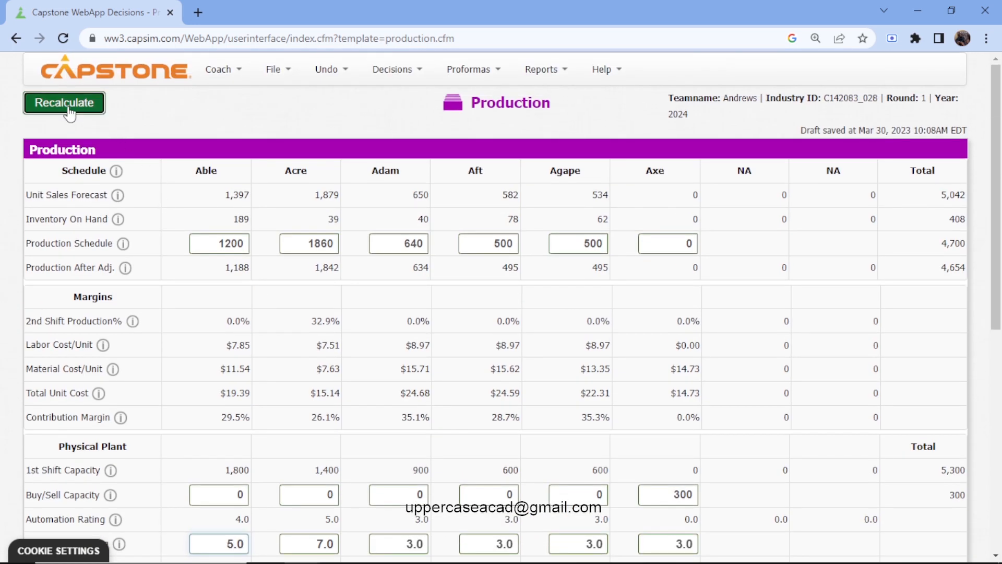
pyautogui.scroll(-6, 291, 329)
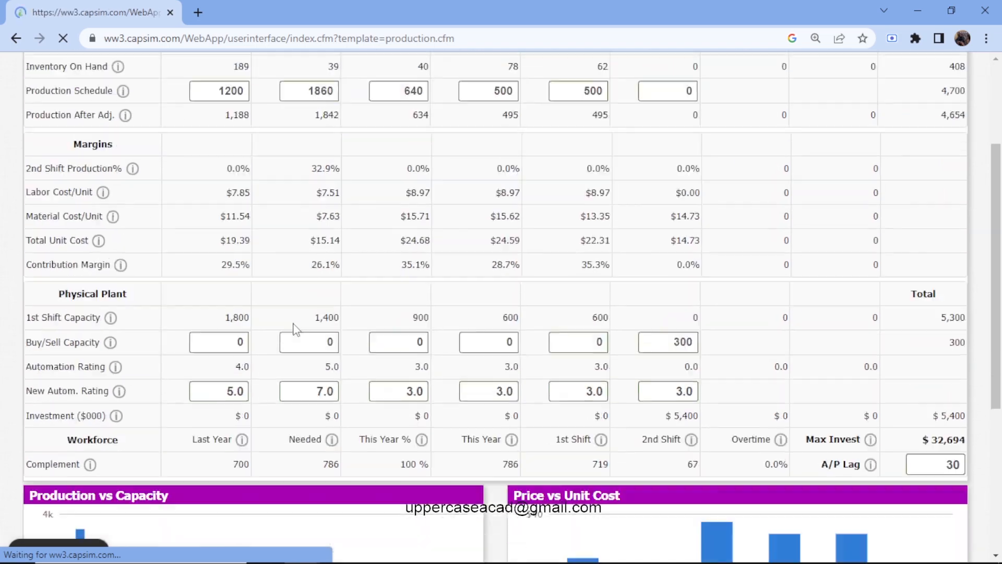
pyautogui.scroll(-5, 296, 329)
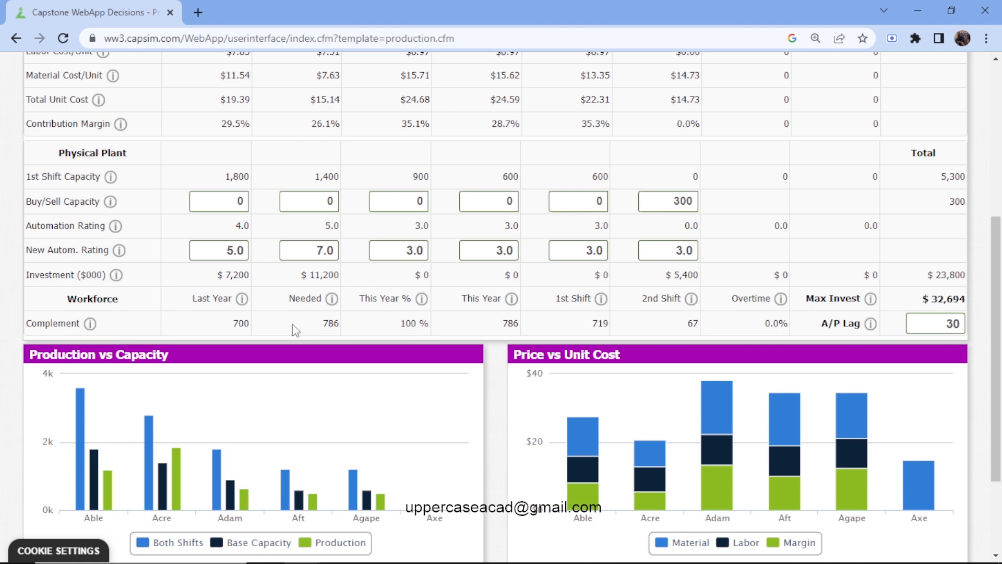
# Step: Raise Able's new automation rating to 6.0 and recalculate the Production decisions
pyautogui.click(233, 254)
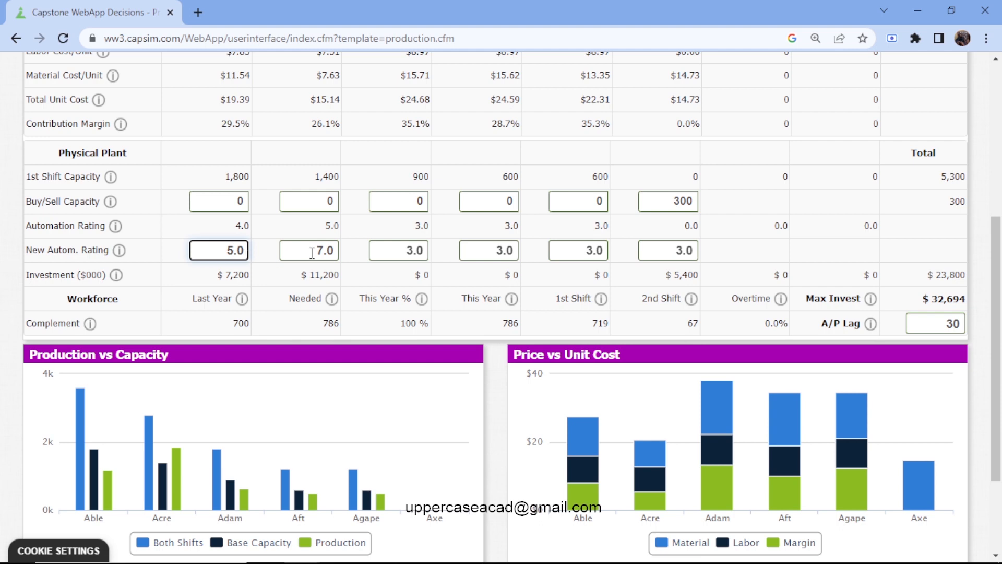
pyautogui.click(329, 251)
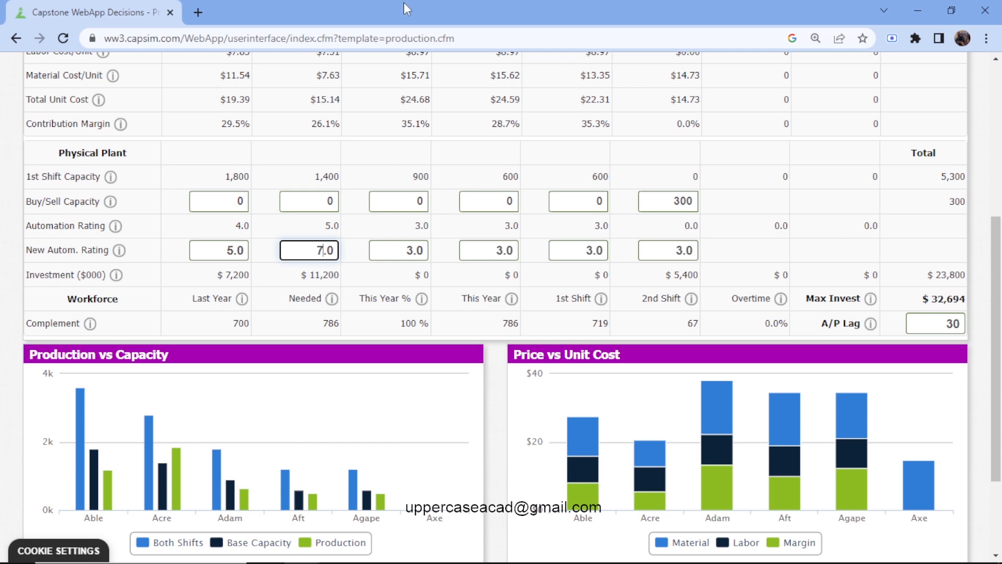
pyautogui.scroll(2, 228, 312)
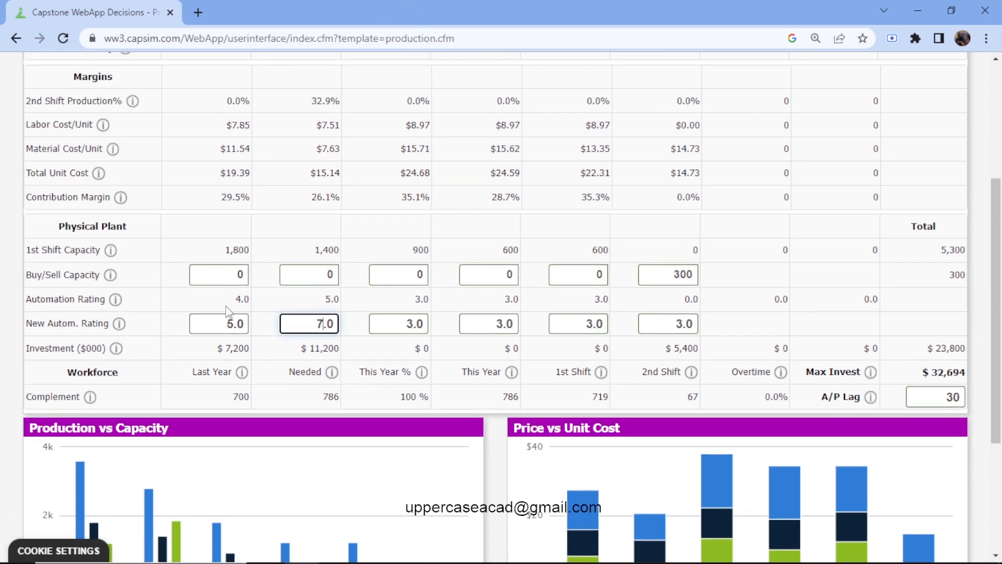
pyautogui.click(238, 324)
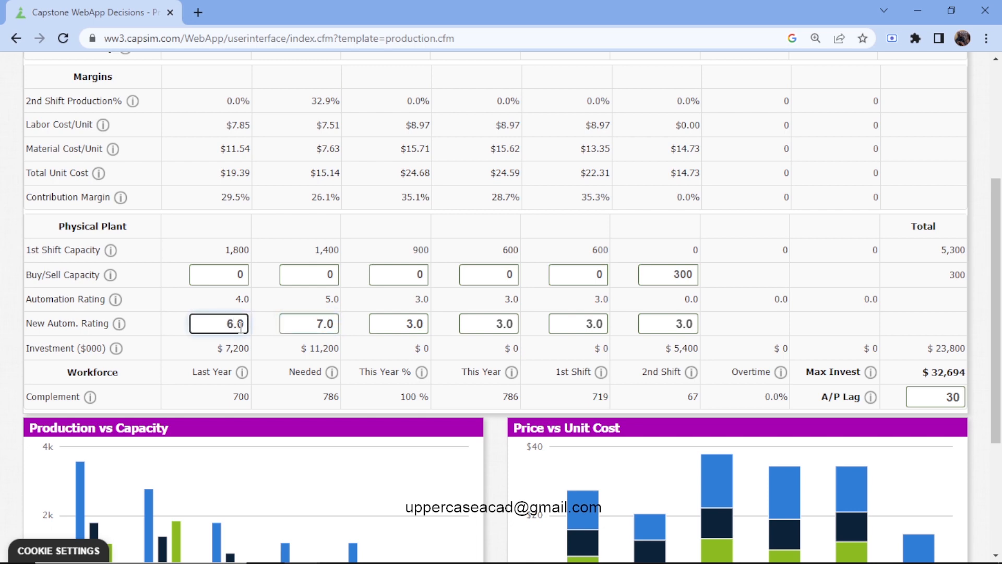
pyautogui.scroll(3, 241, 328)
pyautogui.click(112, 117)
pyautogui.click(89, 110)
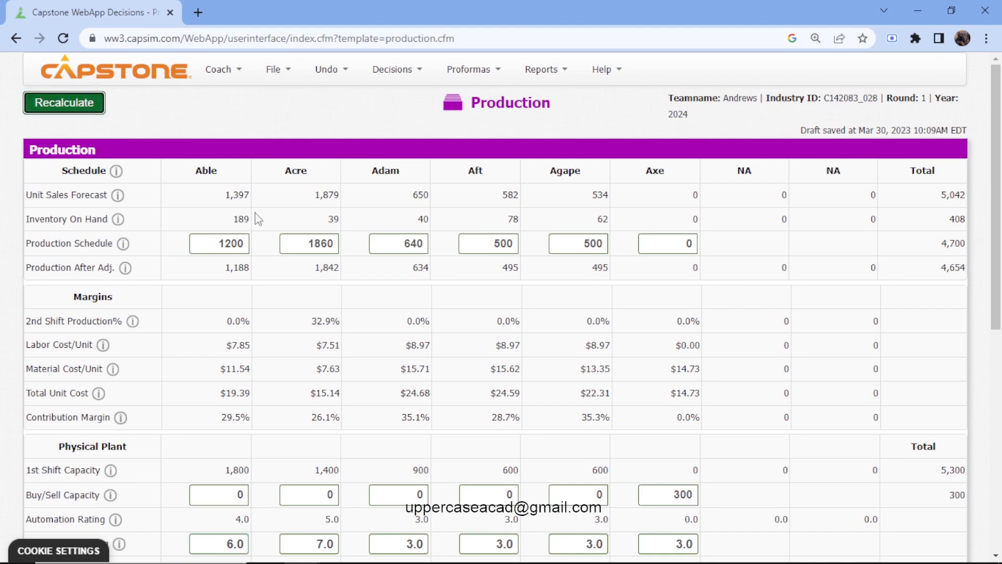
pyautogui.scroll(-4, 464, 314)
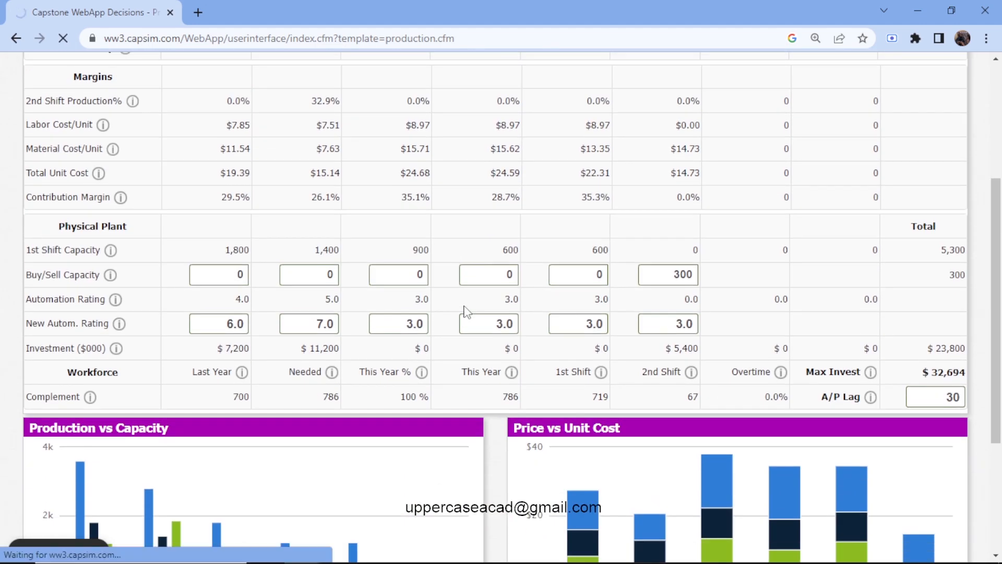
pyautogui.scroll(-2, 582, 342)
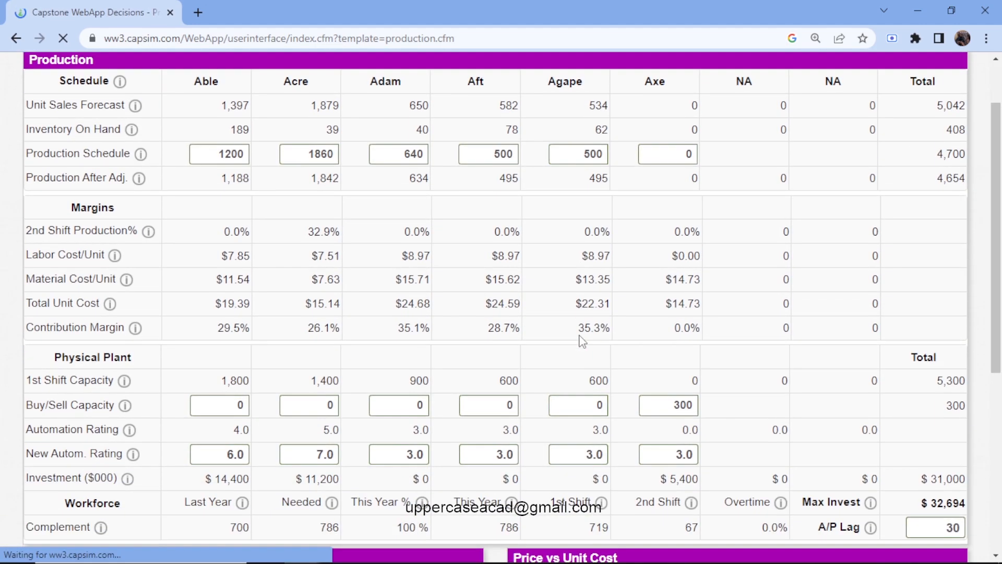
pyautogui.scroll(-5, 582, 342)
pyautogui.scroll(4, 583, 342)
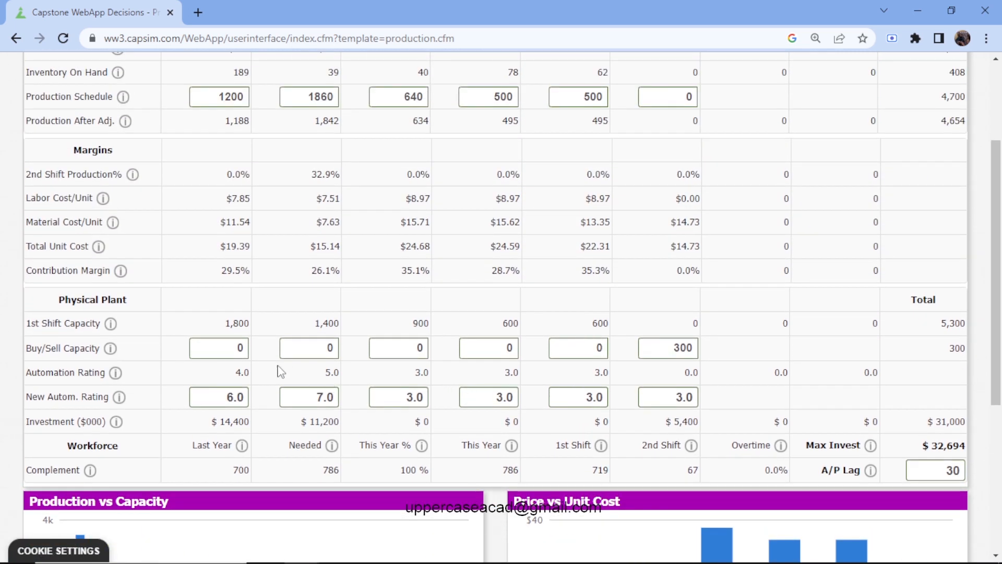
# Step: Sell 300 of Able's capacity by setting its capacity change to -300, and recalculate the Production decisions
pyautogui.scroll(3, 324, 373)
pyautogui.click(421, 70)
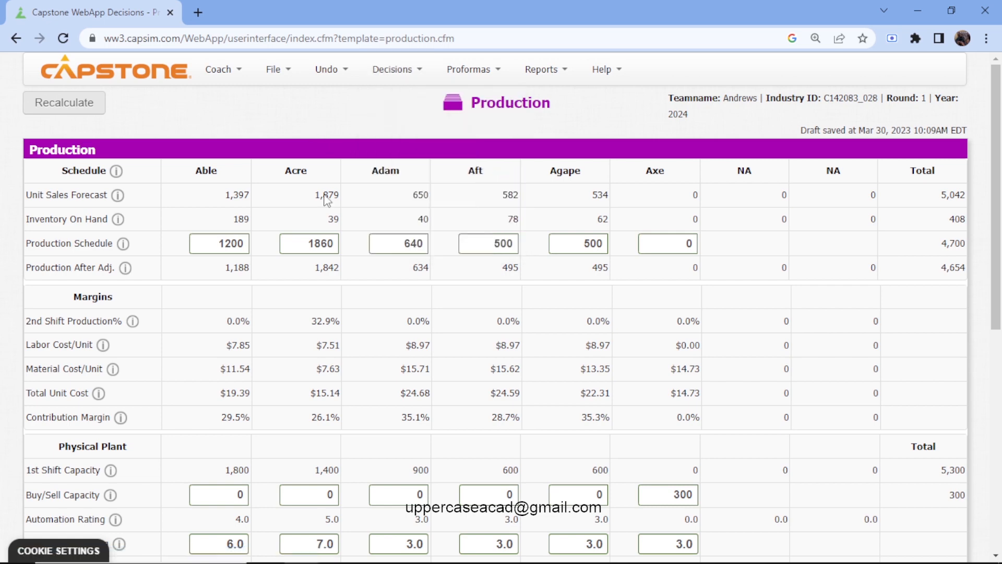
pyautogui.scroll(-2, 248, 415)
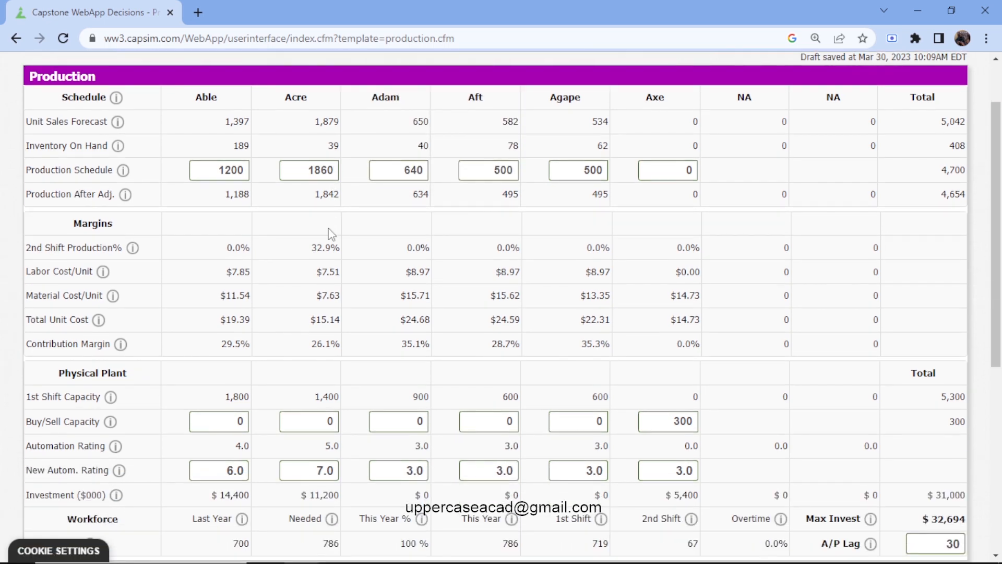
pyautogui.click(238, 422)
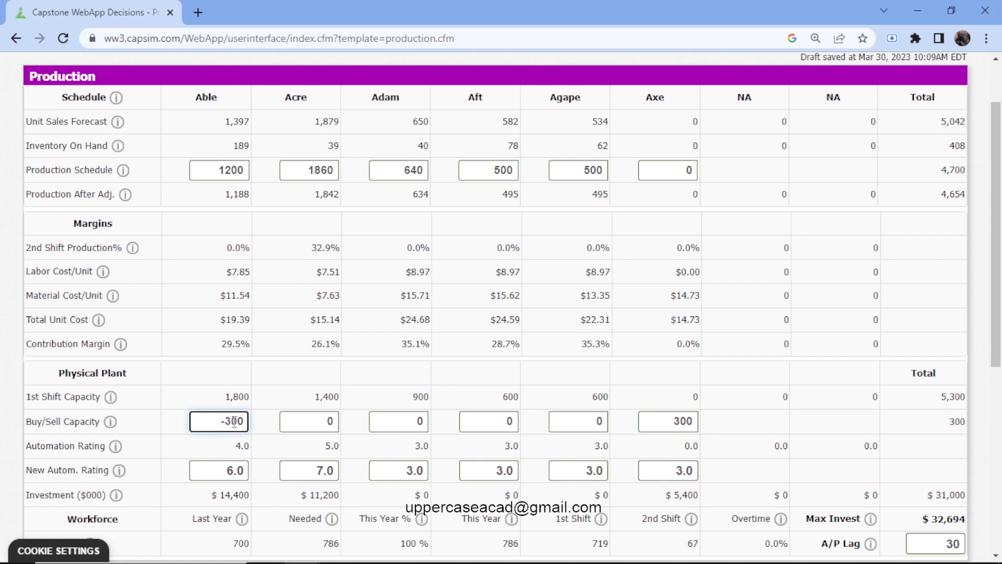
pyautogui.click(403, 422)
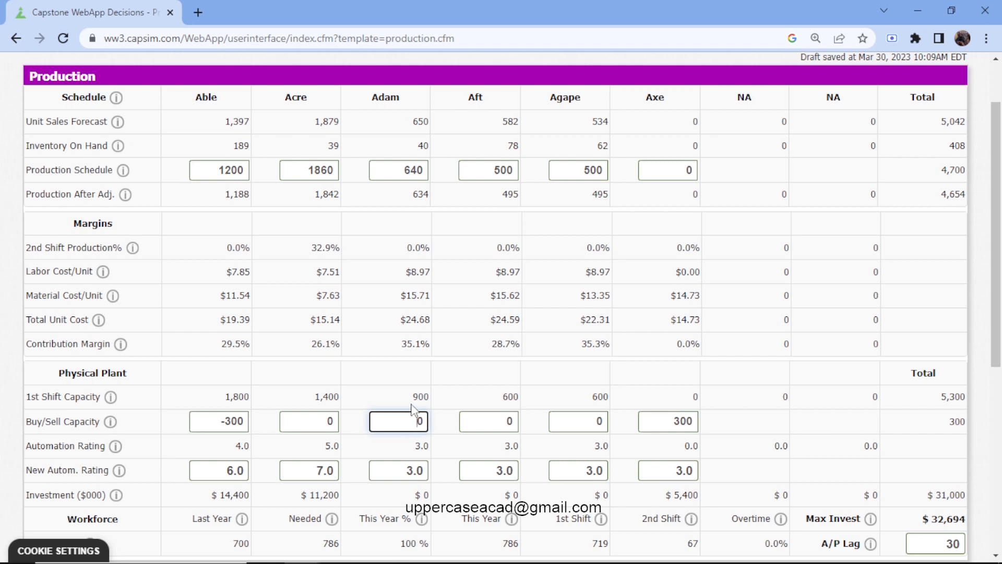
pyautogui.scroll(1, 426, 446)
pyautogui.scroll(-1, 427, 473)
pyautogui.scroll(1, 178, 193)
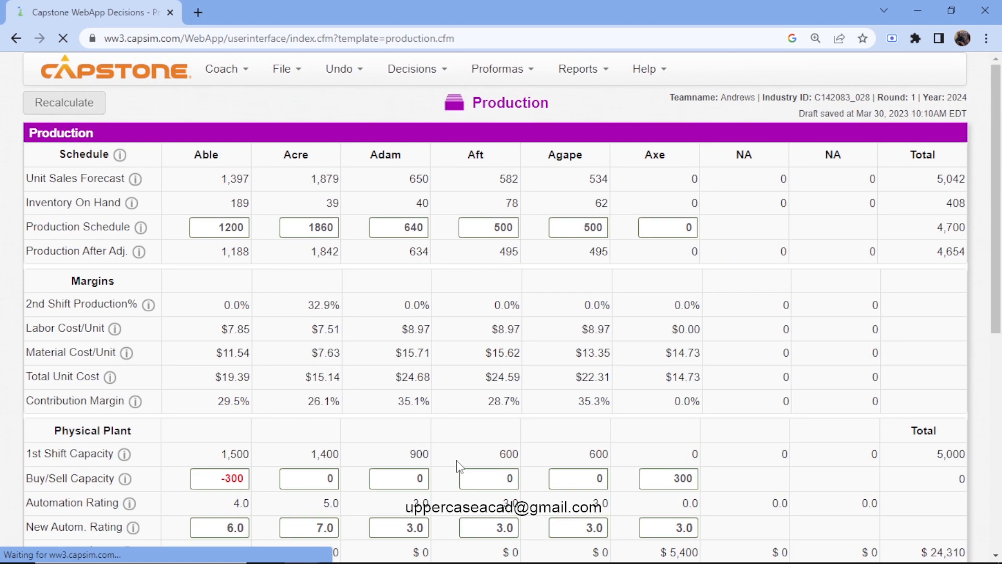
# Step: Set Aft's new automation rating to 4.0 and recalculate the Production decisions
pyautogui.scroll(-3, 458, 466)
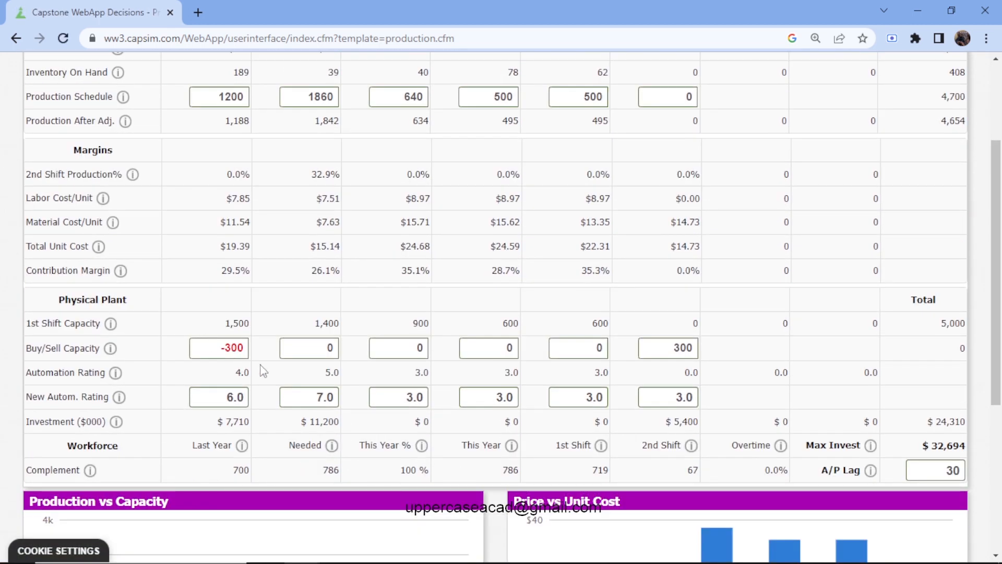
pyautogui.click(504, 403)
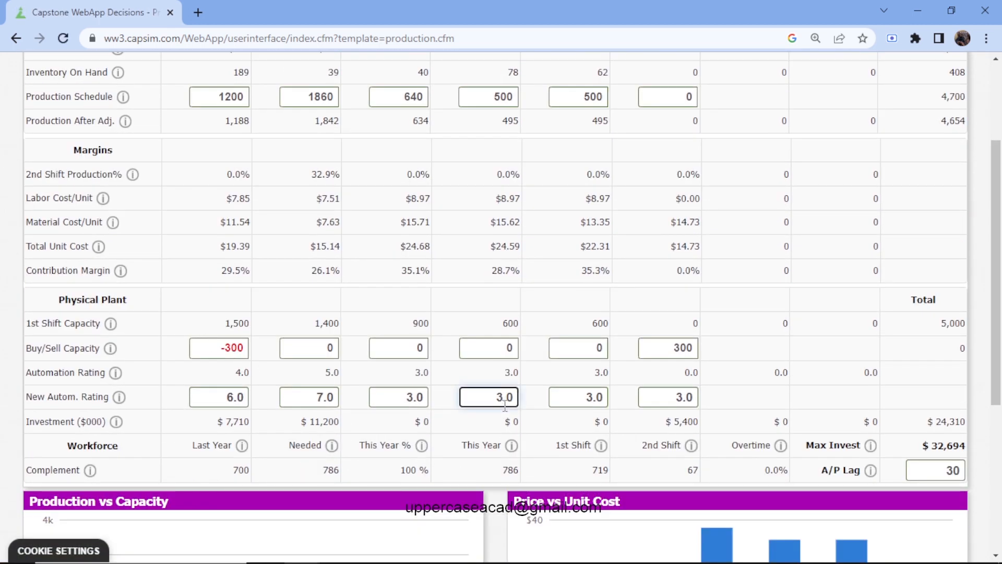
pyautogui.press('BackSpace')
pyautogui.scroll(3, 505, 406)
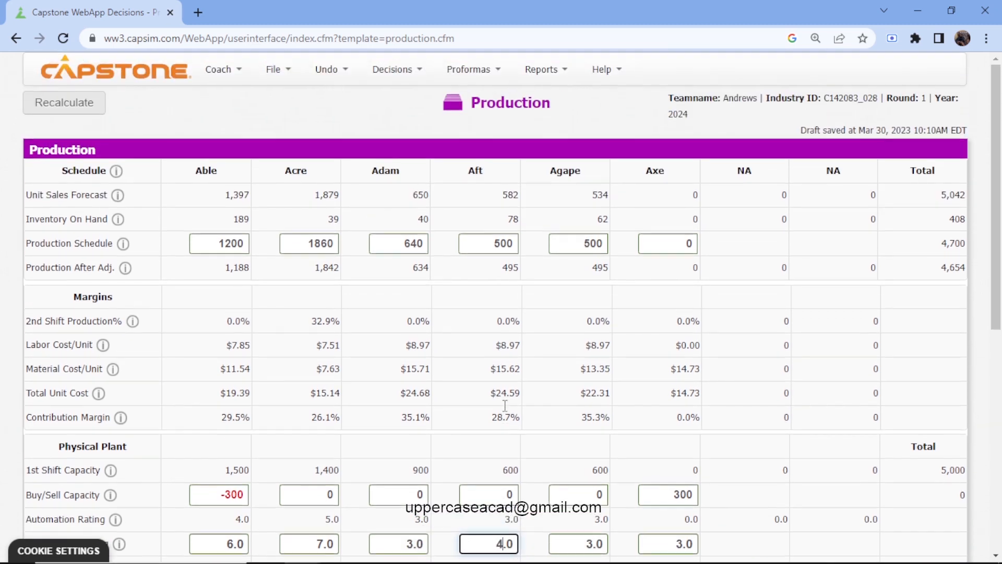
pyautogui.click(99, 106)
pyautogui.scroll(-4, 246, 188)
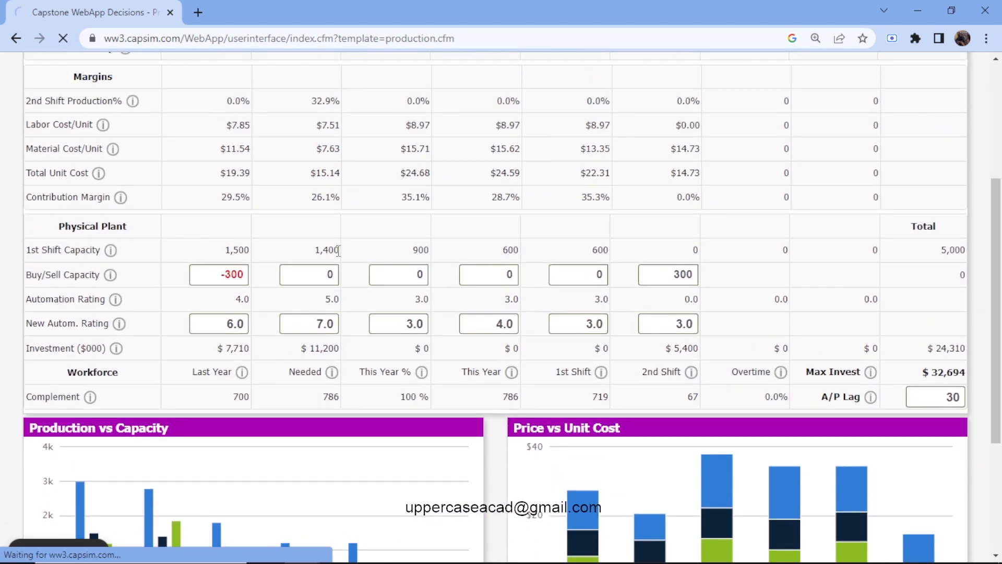
pyautogui.scroll(-3, 402, 274)
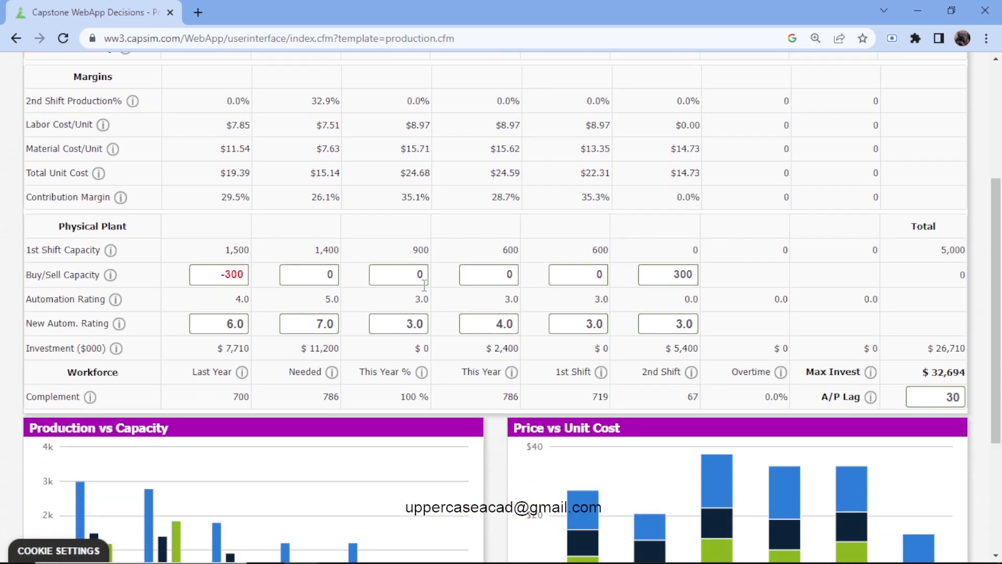
# Step: Sell 100 of Adam's capacity by setting its capacity change to -100, and recalculate the Production decisions
pyautogui.click(400, 275)
pyautogui.write('-100')
pyautogui.scroll(5, 410, 300)
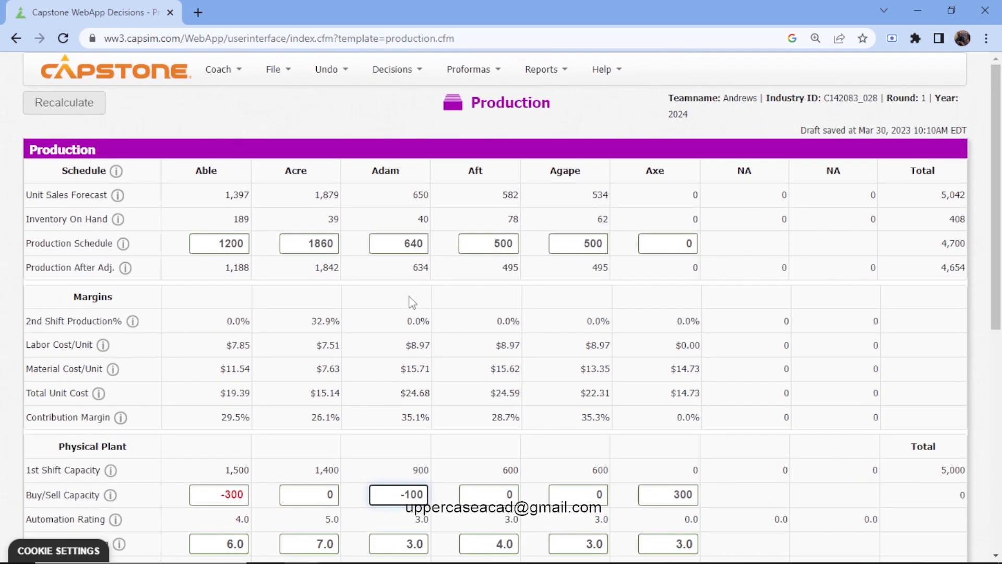
pyautogui.scroll(-1, 410, 300)
pyautogui.scroll(1, 277, 274)
pyautogui.click(69, 110)
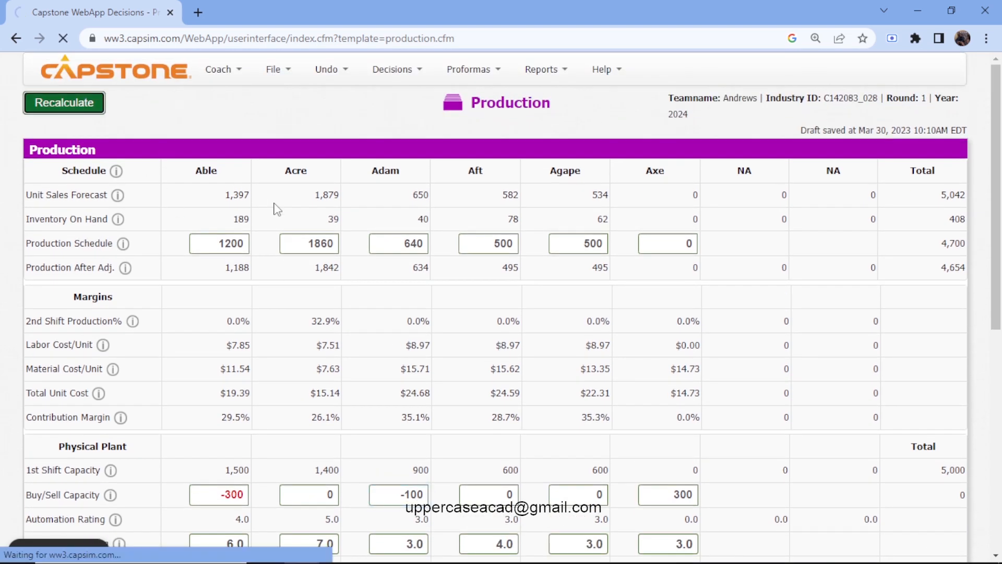
pyautogui.scroll(-3, 277, 208)
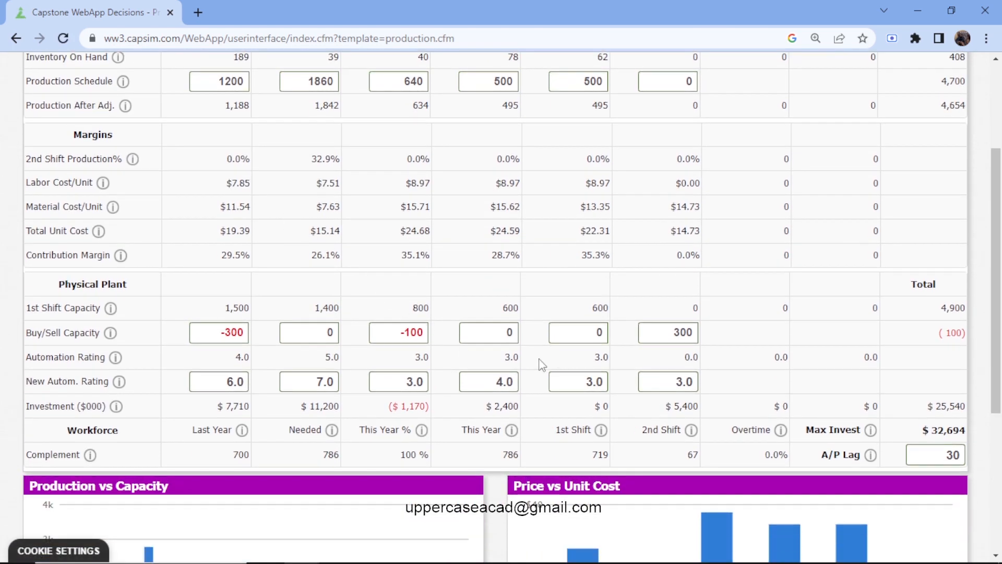
# Step: Change Adam's capacity decision to a purchase of 100 and recalculate the Production decisions
pyautogui.click(418, 336)
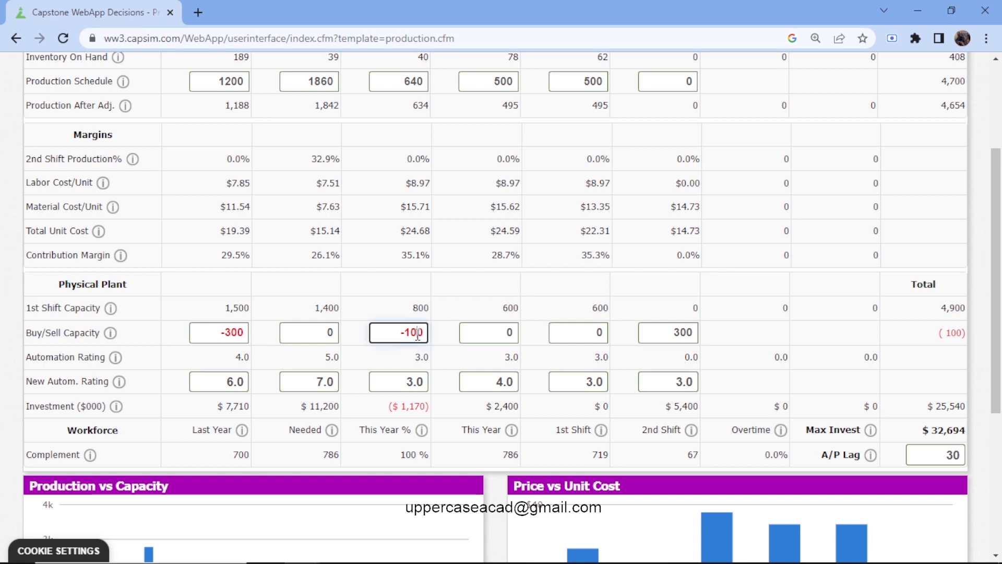
pyautogui.press('BackSpace')
pyautogui.press('BackSpace')
pyautogui.press('BackSpace')
pyautogui.write('10')
pyautogui.scroll(3, 418, 335)
pyautogui.click(82, 115)
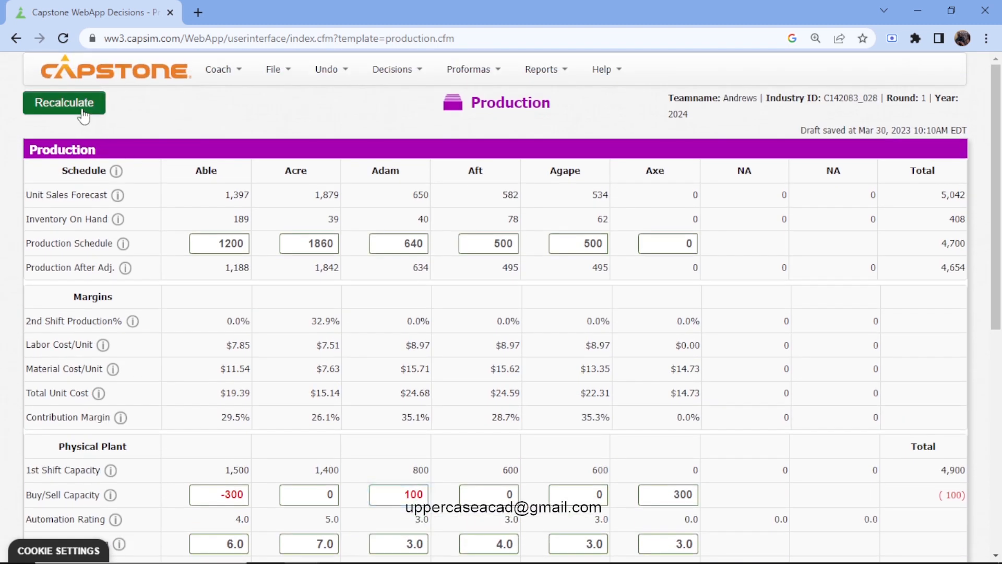
pyautogui.scroll(-3, 280, 274)
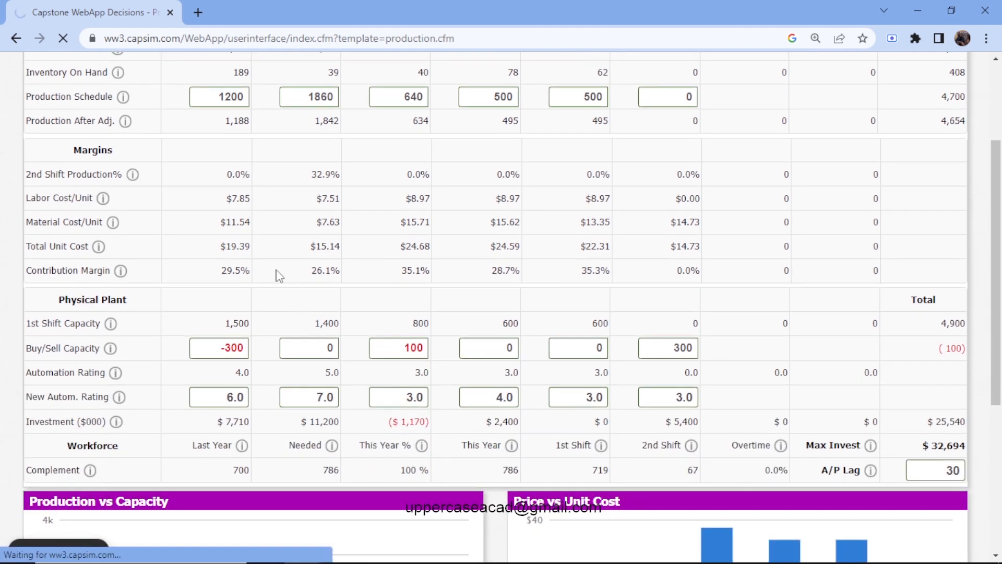
pyautogui.scroll(-3, 279, 274)
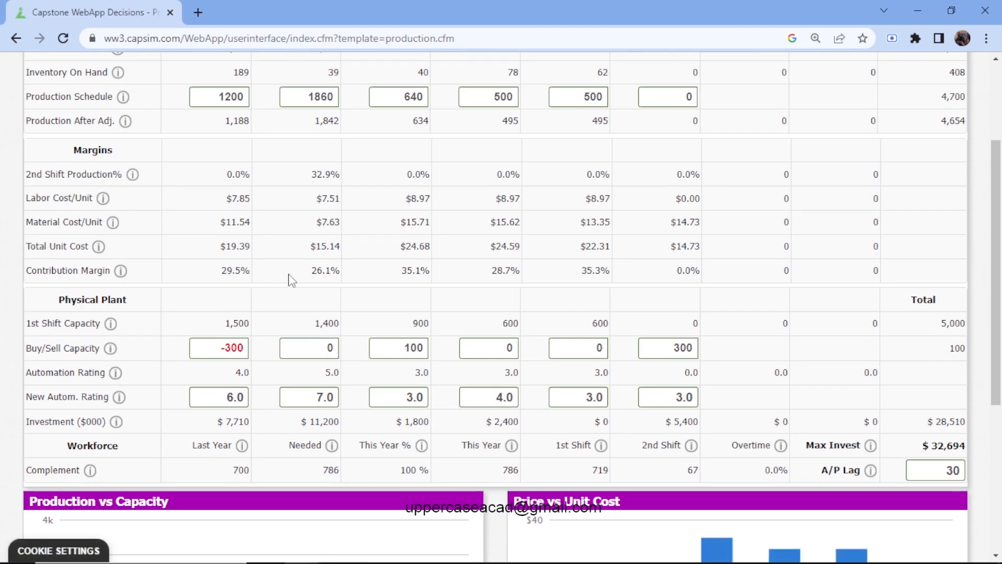
# Step: Open the Human Resources decisions and review the staffing and labor negotiation figures
pyautogui.scroll(3, 359, 371)
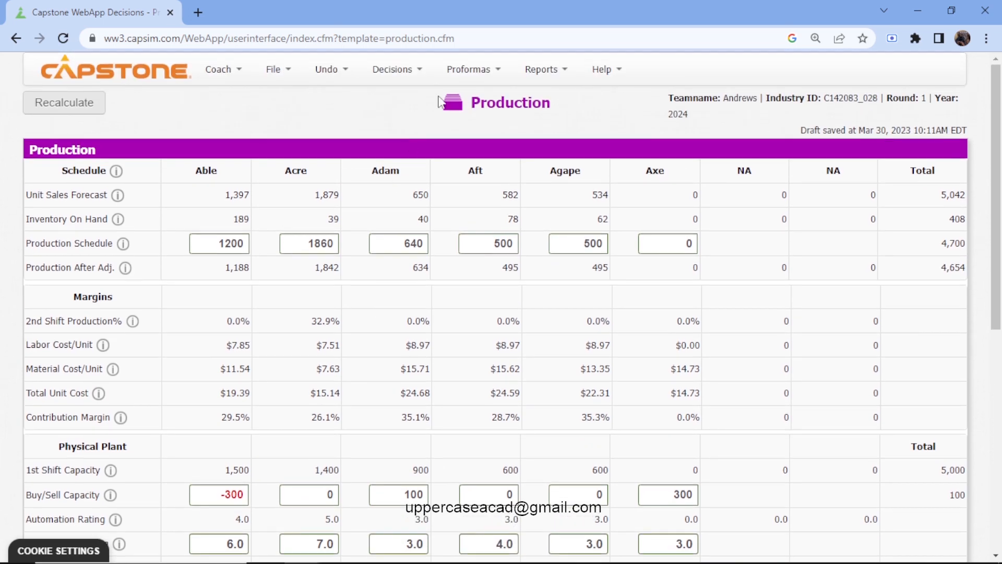
pyautogui.click(407, 73)
pyautogui.click(411, 166)
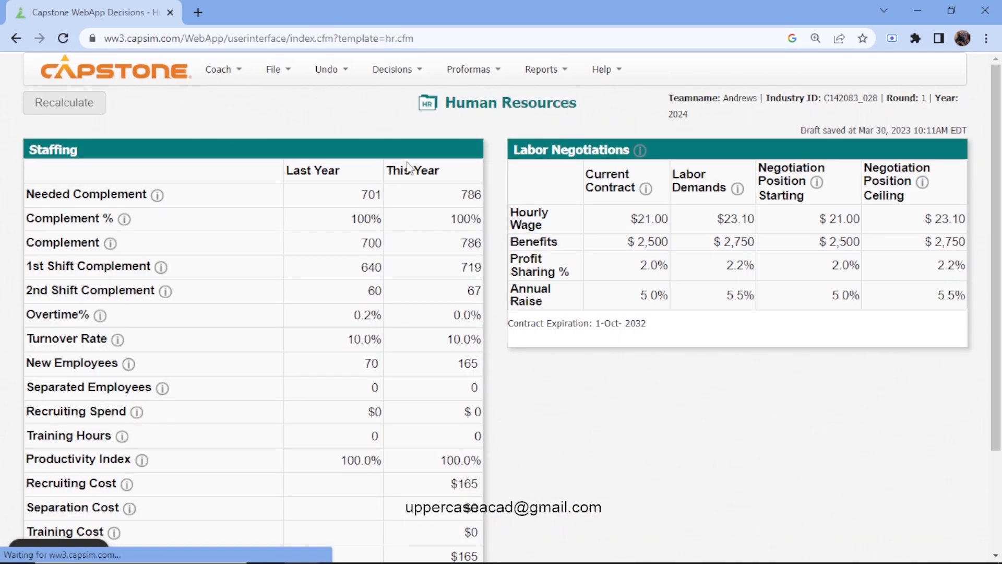
pyautogui.scroll(-3, 411, 168)
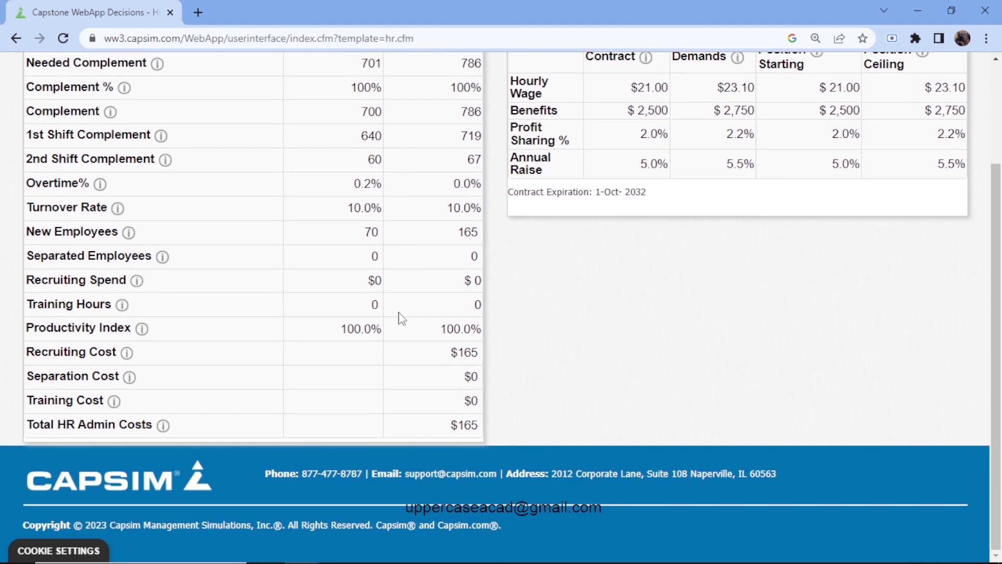
pyautogui.scroll(2, 401, 319)
pyautogui.scroll(-1, 399, 317)
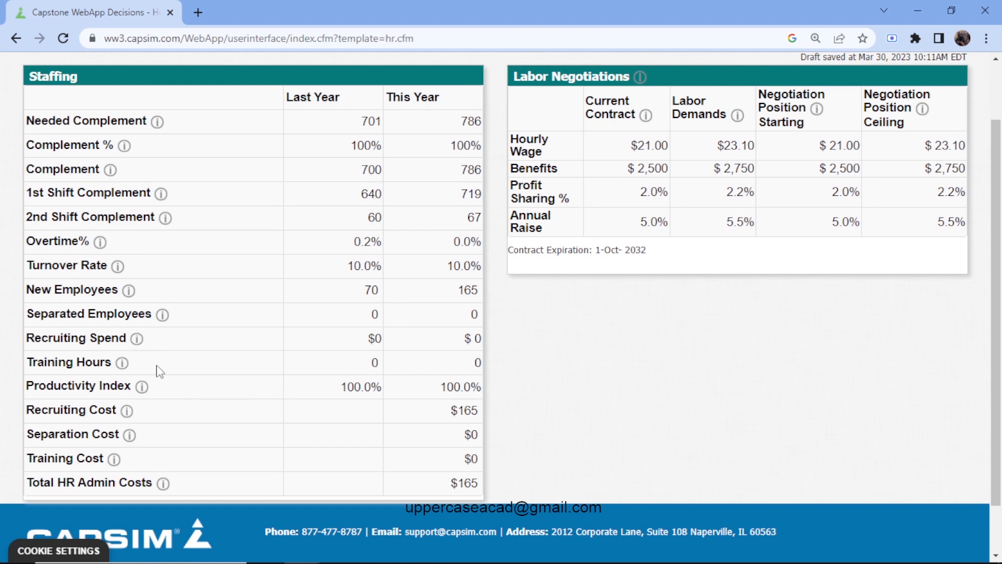
pyautogui.scroll(1, 305, 416)
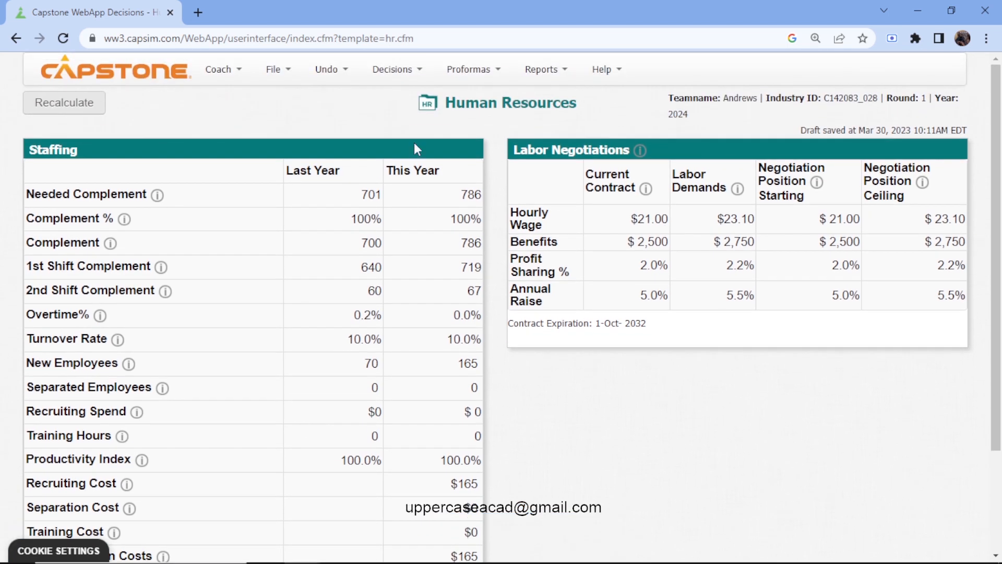
# Step: Open the proforma Balanced Scorecard and review the criteria scores and the projected total score for Round 1
pyautogui.click(466, 73)
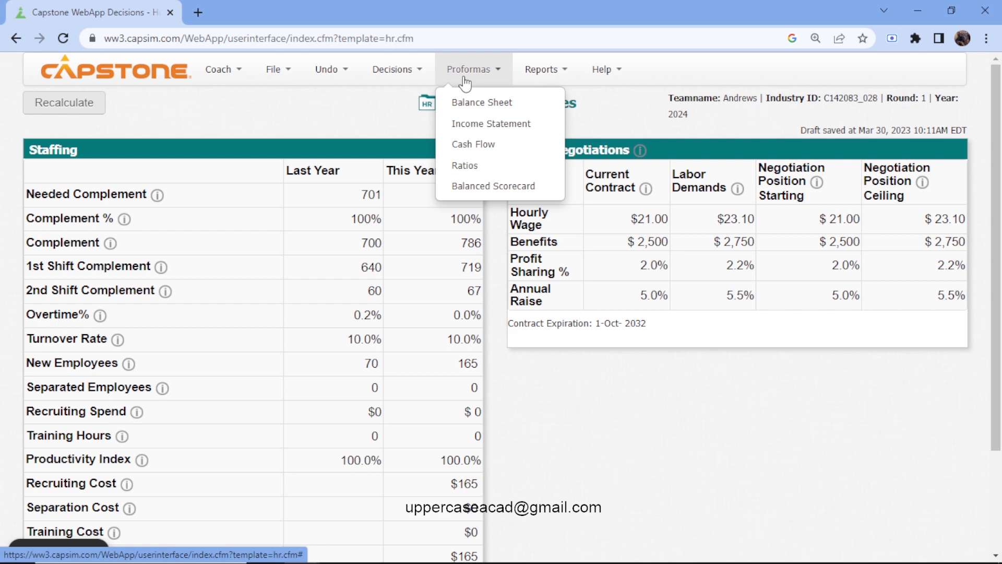
pyautogui.click(477, 182)
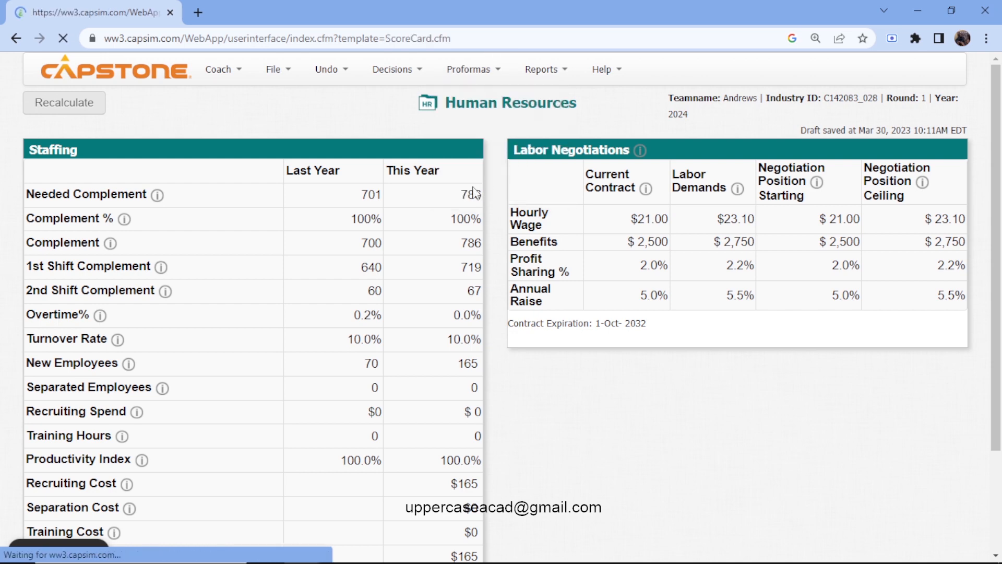
pyautogui.scroll(-3, 470, 195)
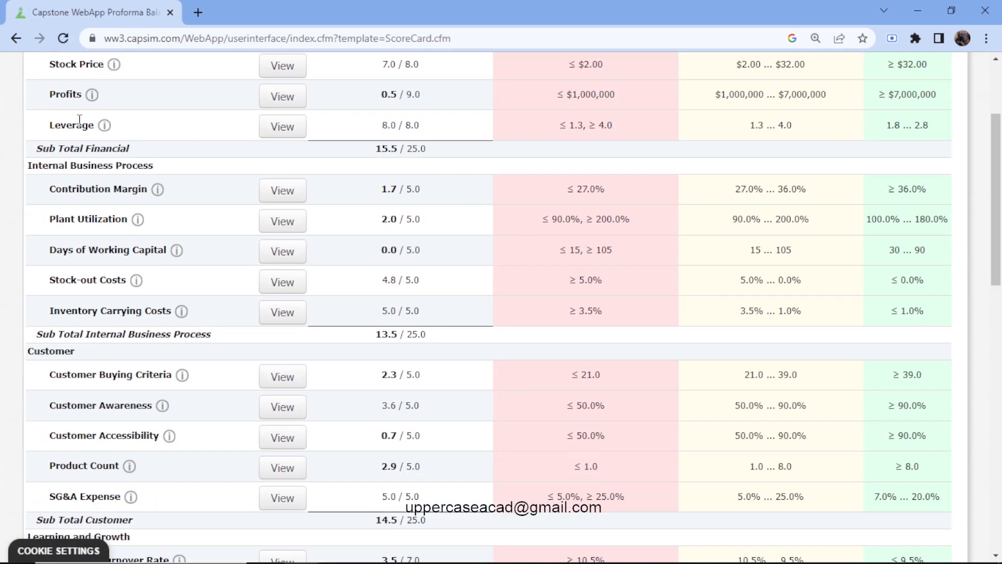
pyautogui.scroll(-5, 415, 108)
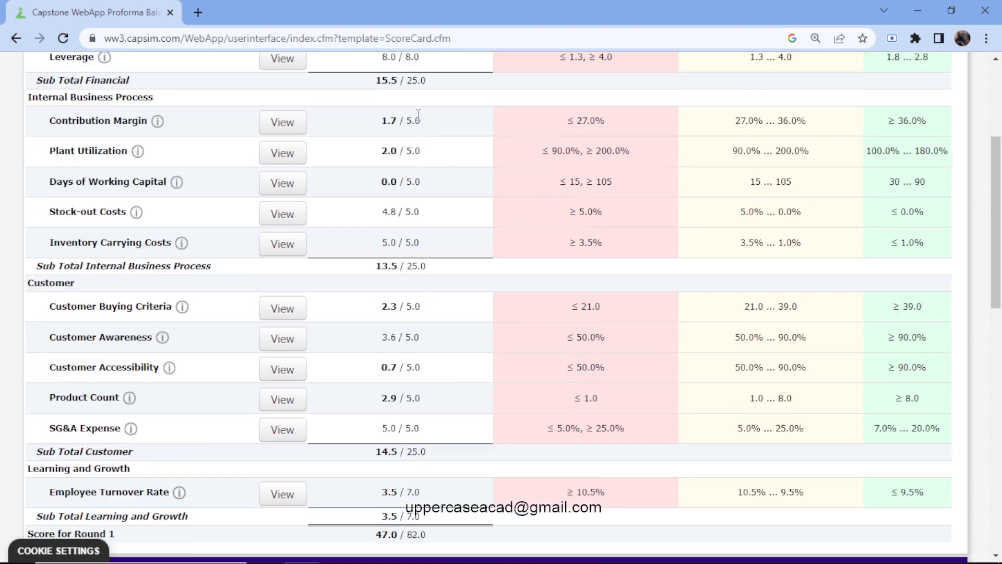
pyautogui.moveTo(376, 309); pyautogui.dragTo(408, 313)
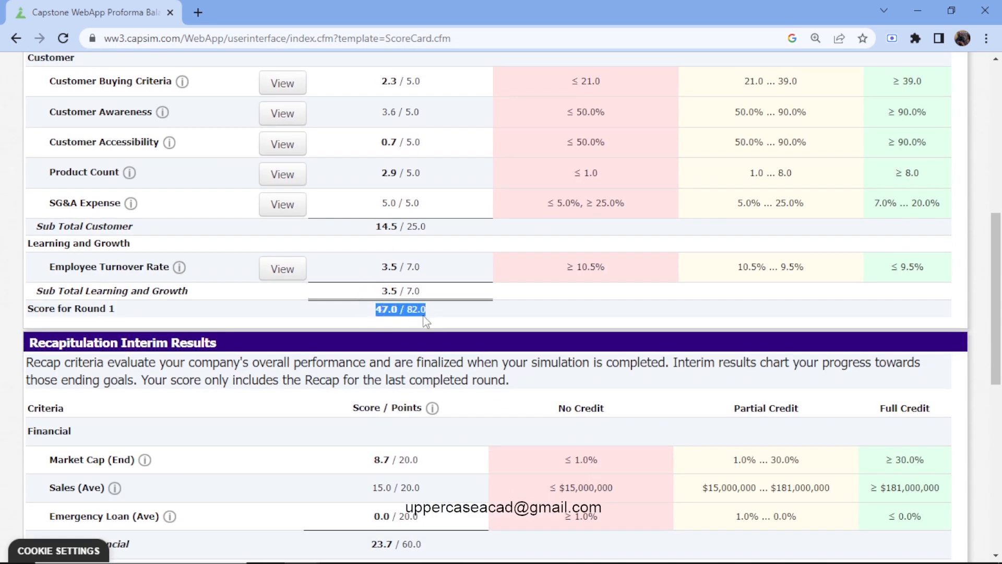
pyautogui.scroll(5, 418, 319)
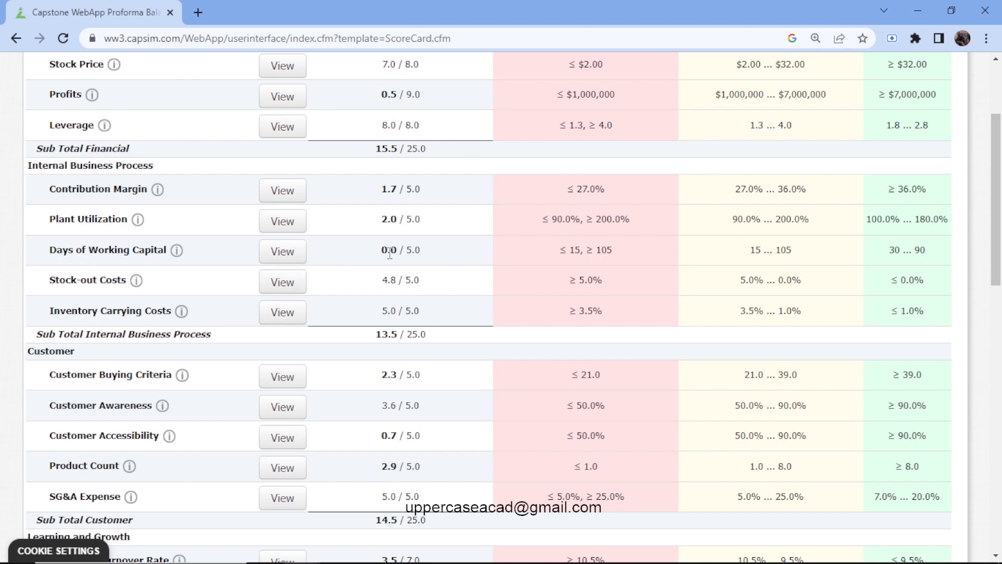
pyautogui.scroll(1, 390, 252)
pyautogui.scroll(3, 390, 253)
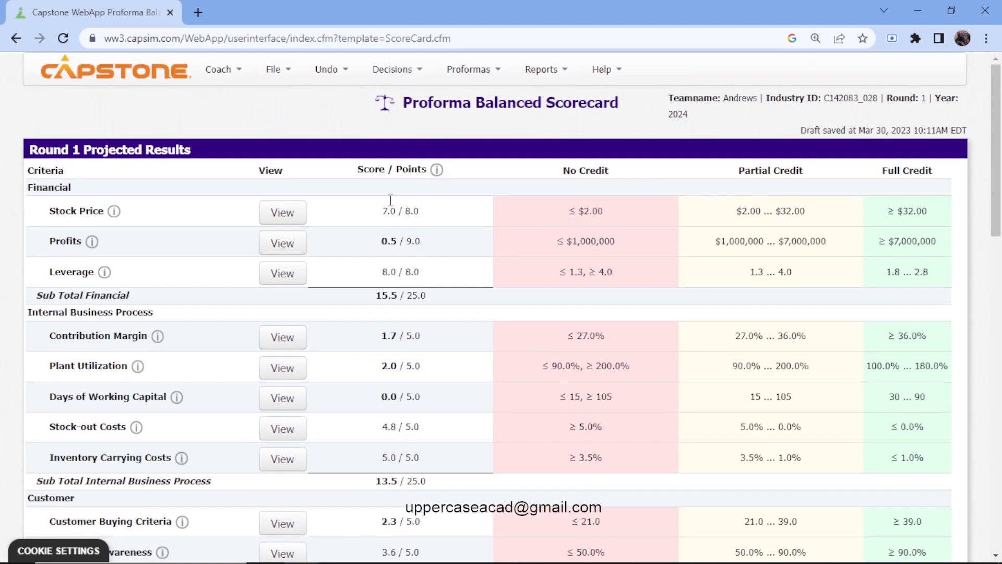
# Step: Open the Finance decisions and check the projected cash position for December 31, 2024
pyautogui.click(475, 73)
pyautogui.click(400, 73)
pyautogui.click(398, 186)
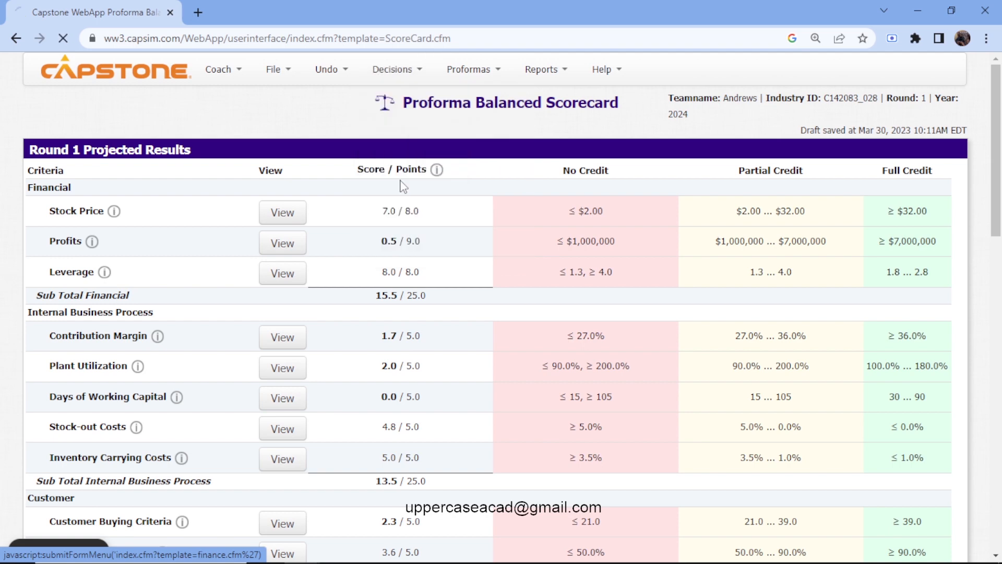
pyautogui.scroll(-3, 611, 368)
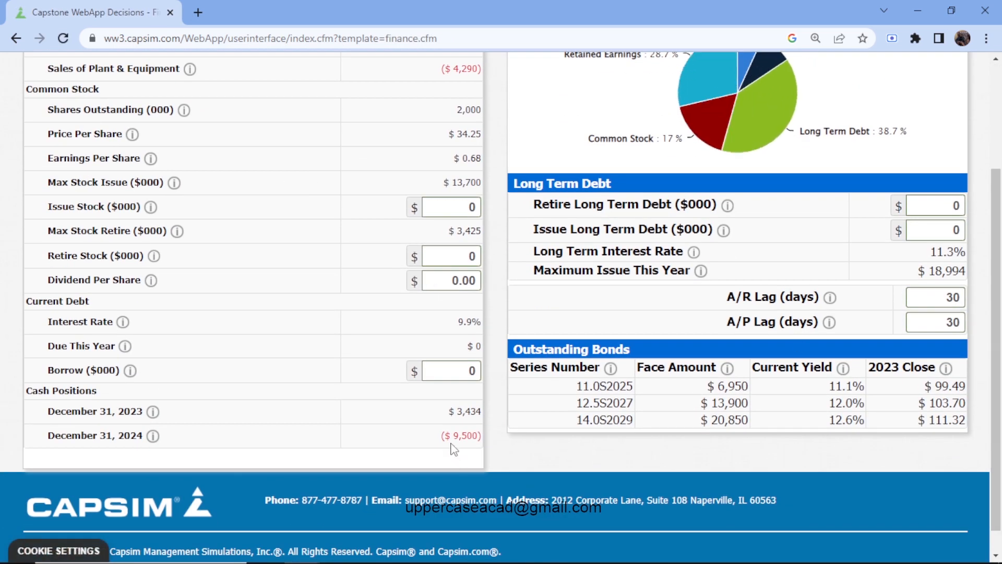
pyautogui.moveTo(447, 440); pyautogui.dragTo(483, 441)
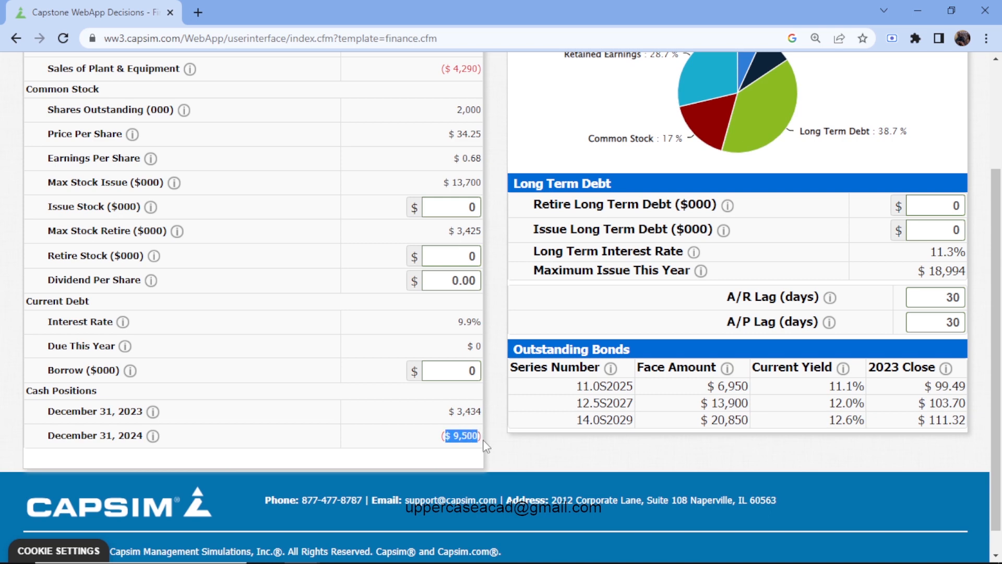
pyautogui.click(486, 447)
# Step: Issue 18994 ($000) of long-term debt, borrow 5000 ($000) of current debt, and recalculate the Finance decisions
pyautogui.click(961, 229)
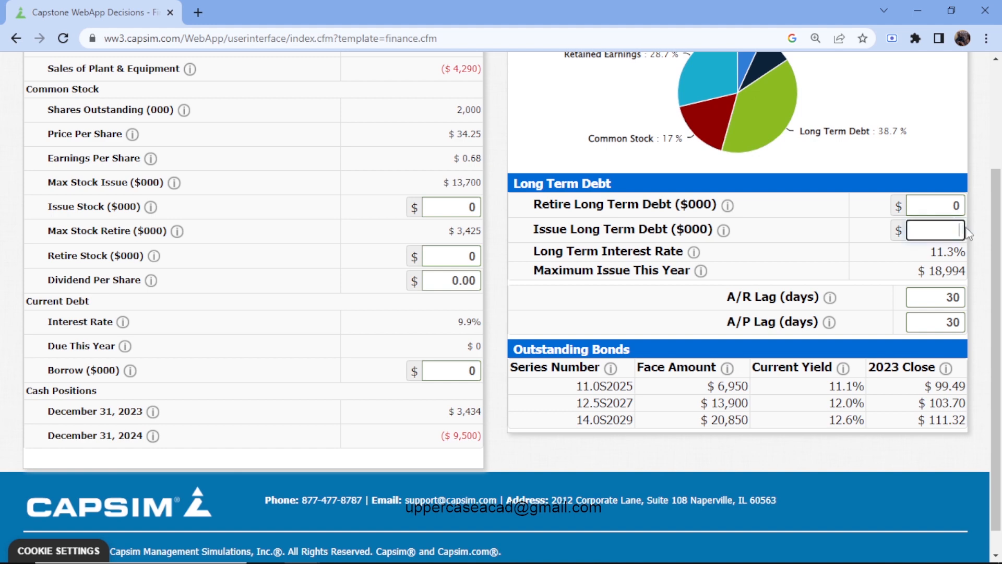
pyautogui.write('18994')
pyautogui.click(430, 364)
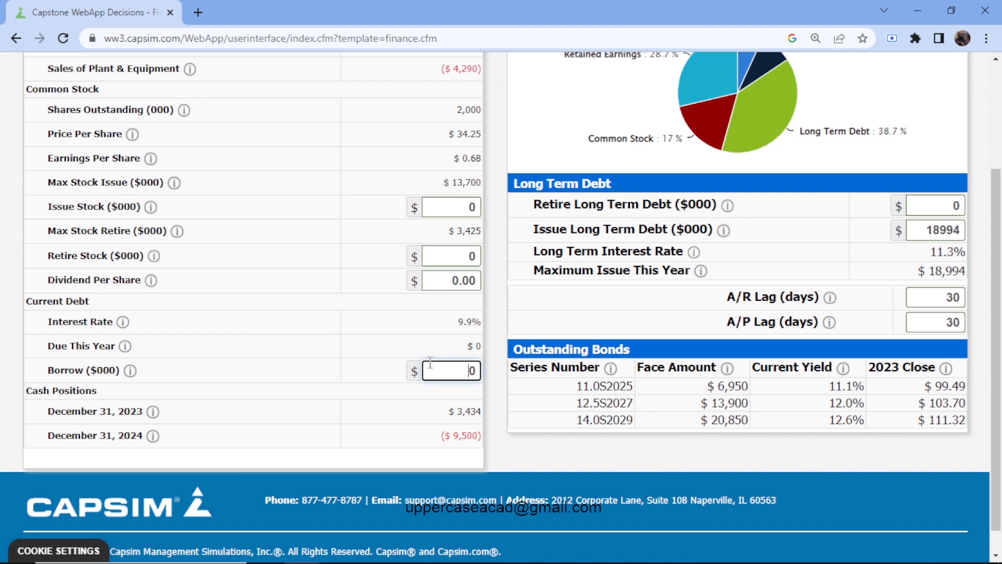
pyautogui.write('5000')
pyautogui.scroll(3, 398, 264)
pyautogui.click(78, 104)
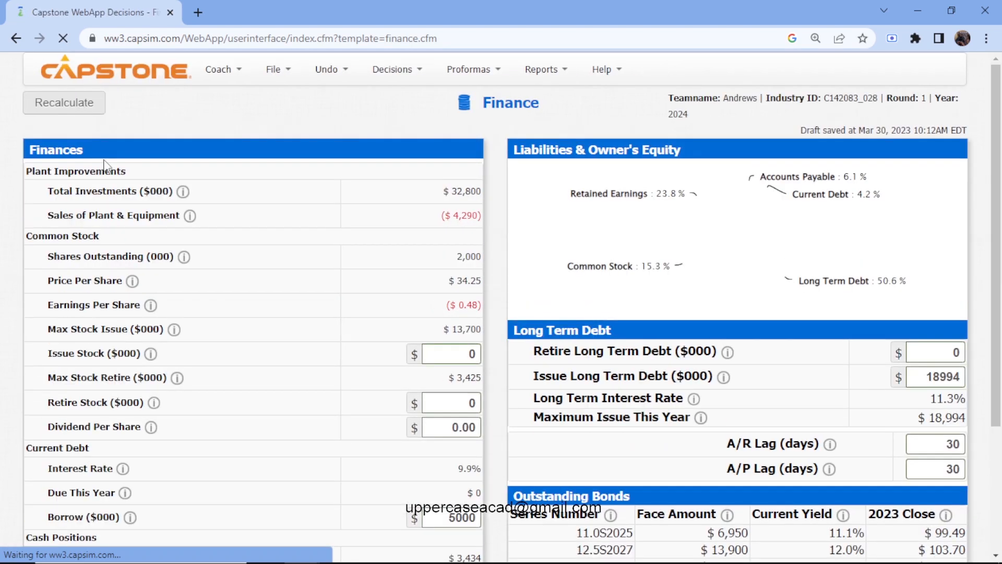
# Step: Issue 10000 ($000) of common stock, recalculate the Finance decisions, and check the projected cash position
pyautogui.scroll(-3, 230, 279)
pyautogui.click(463, 211)
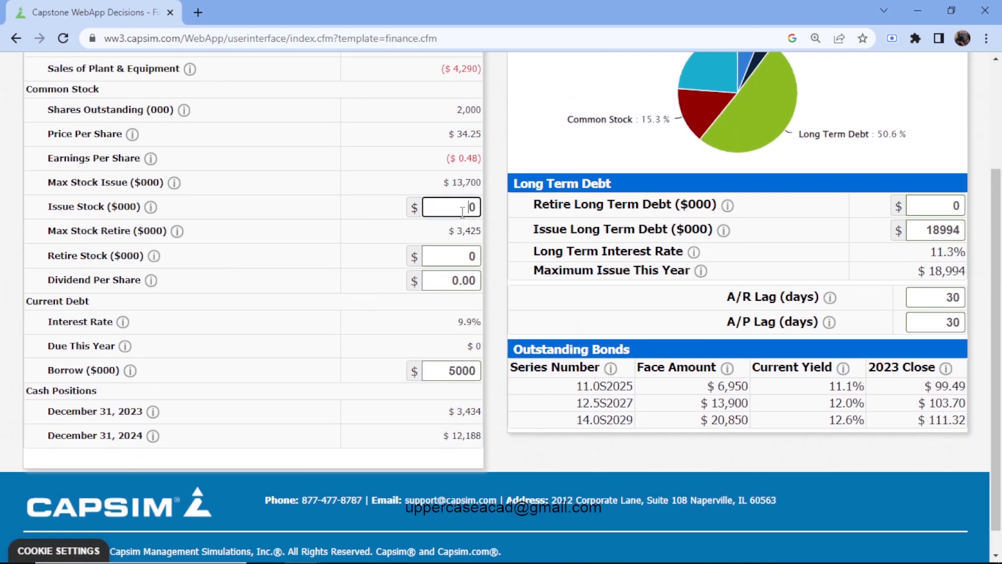
pyautogui.write('10000')
pyautogui.scroll(3, 463, 211)
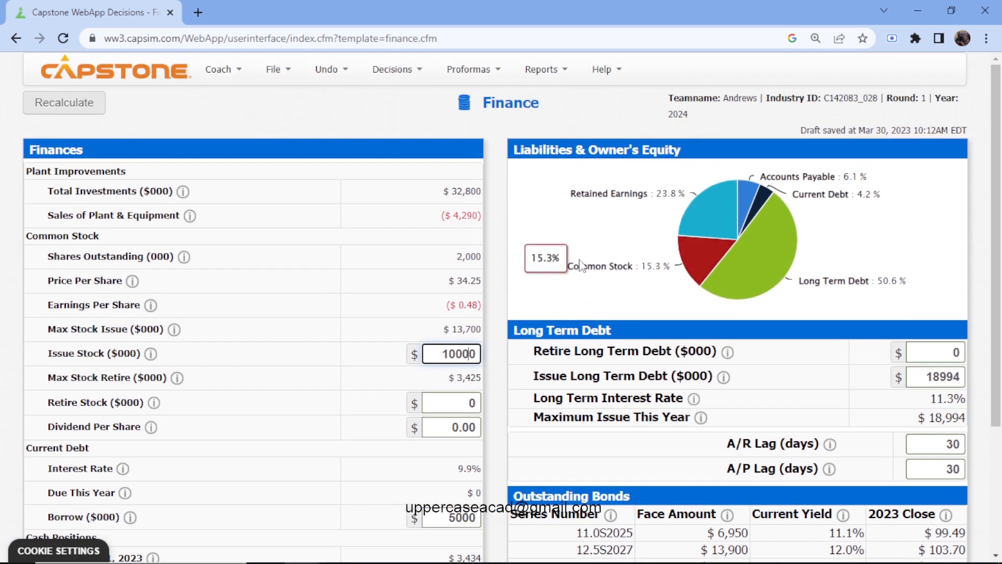
pyautogui.moveTo(782, 277)
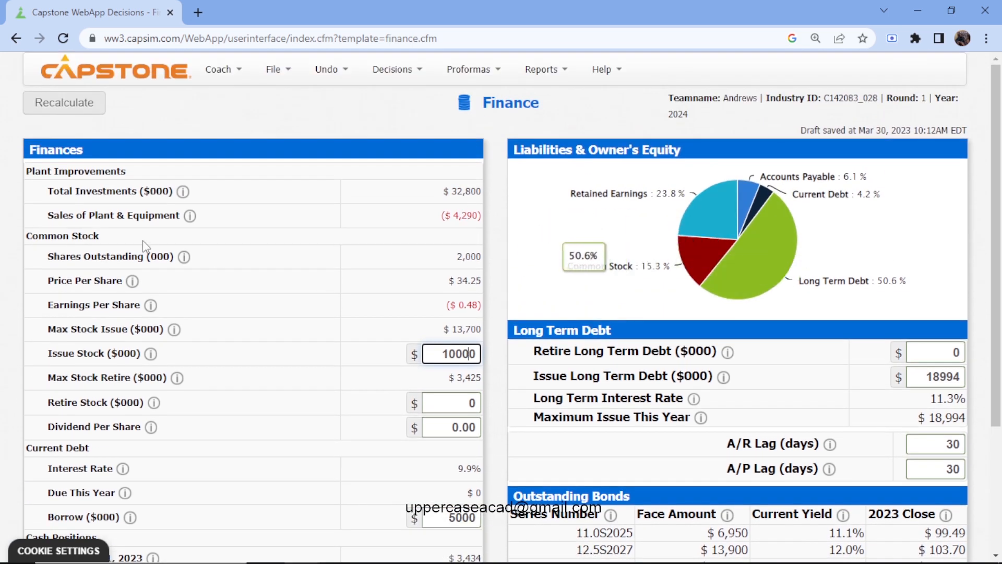
pyautogui.click(84, 104)
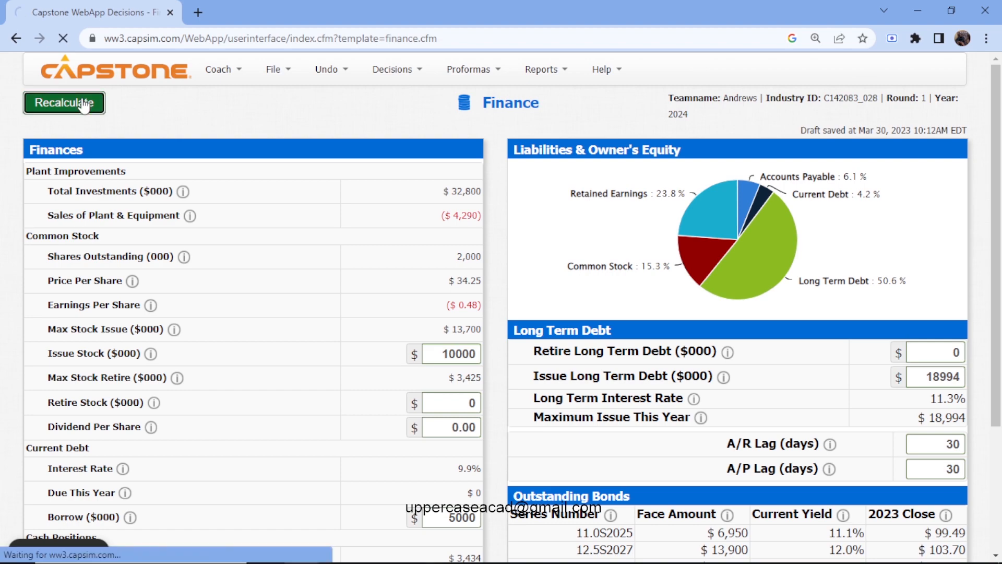
pyautogui.scroll(-3, 303, 242)
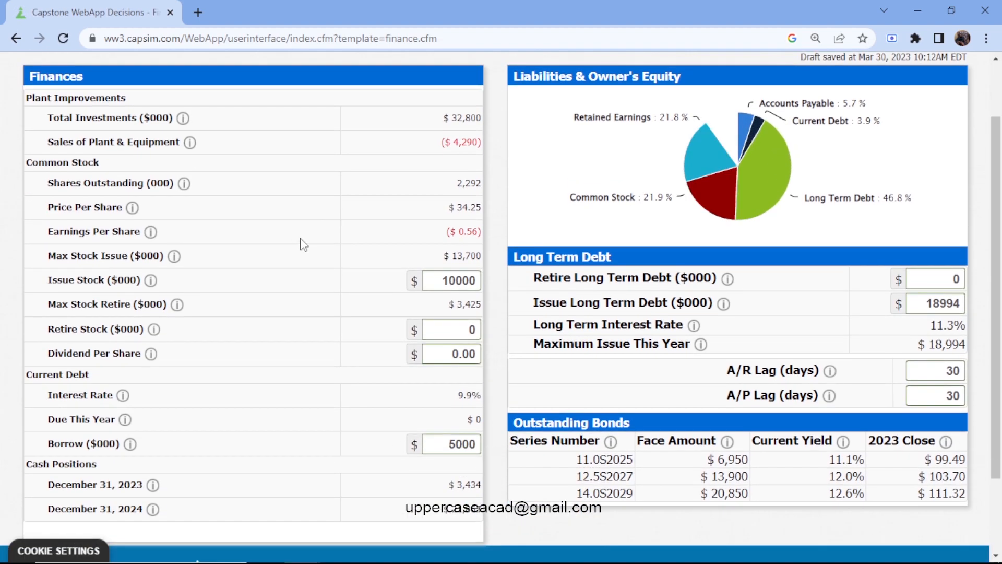
pyautogui.scroll(2, 479, 366)
pyautogui.scroll(1, 478, 361)
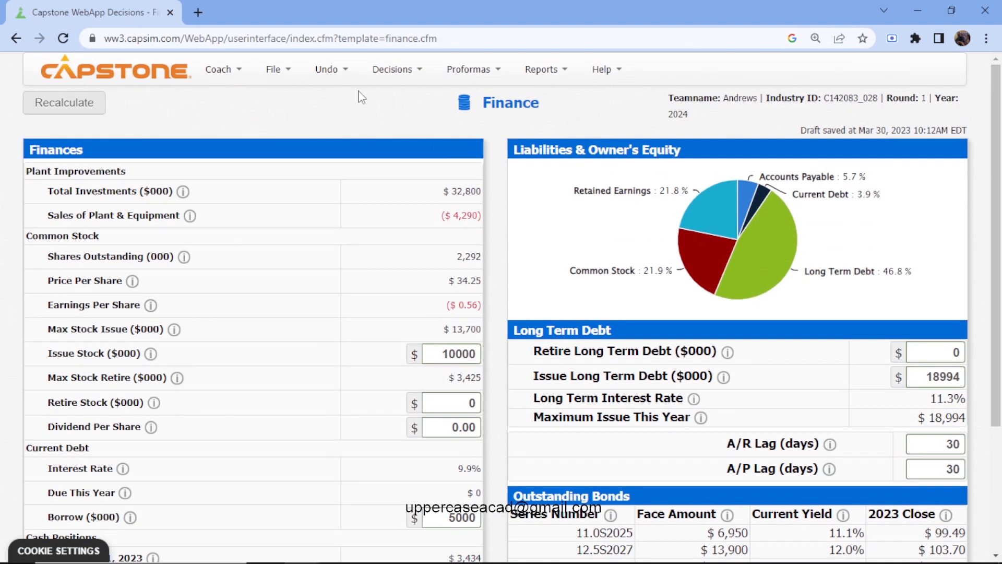
# Step: Reopen the proforma Balanced Scorecard and review the Round 1 score and the financial, internal process and customer criteria
pyautogui.click(485, 71)
pyautogui.click(485, 186)
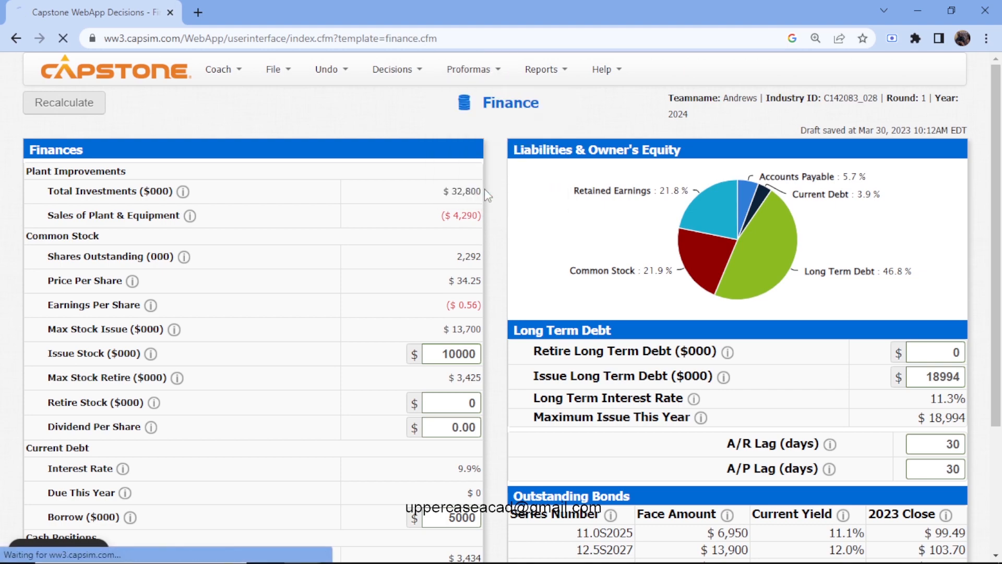
pyautogui.scroll(-5, 448, 230)
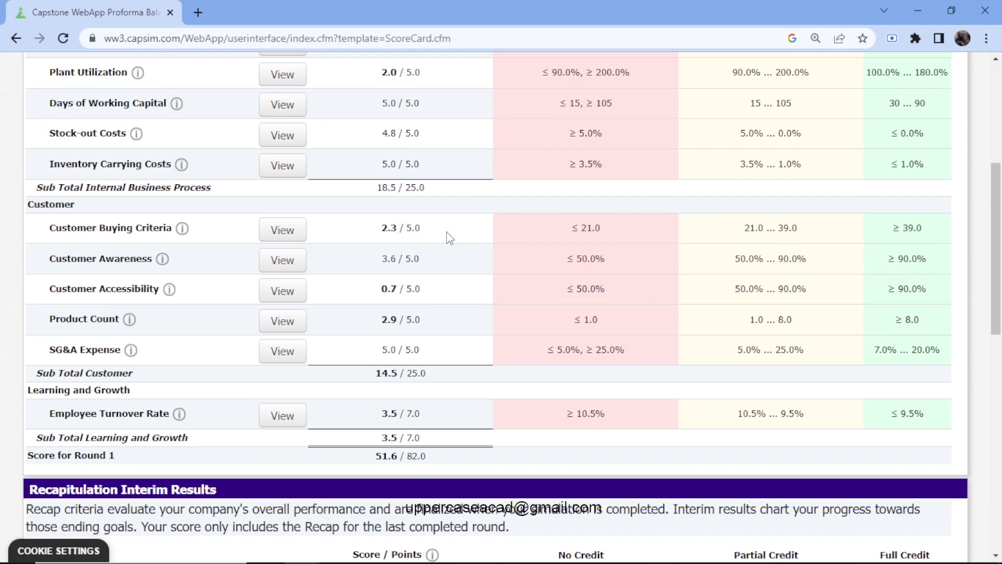
pyautogui.scroll(3, 448, 234)
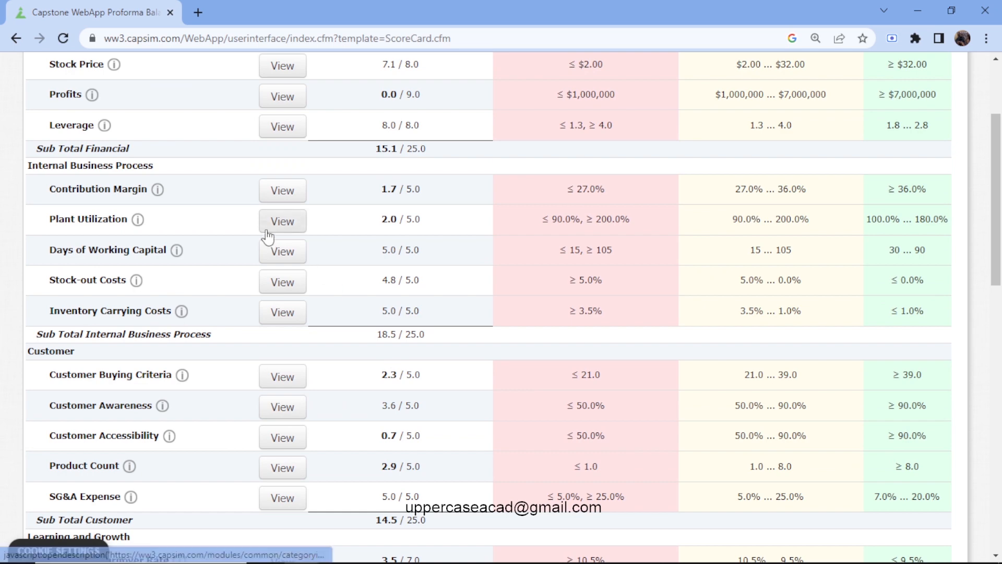
pyautogui.scroll(3, 449, 214)
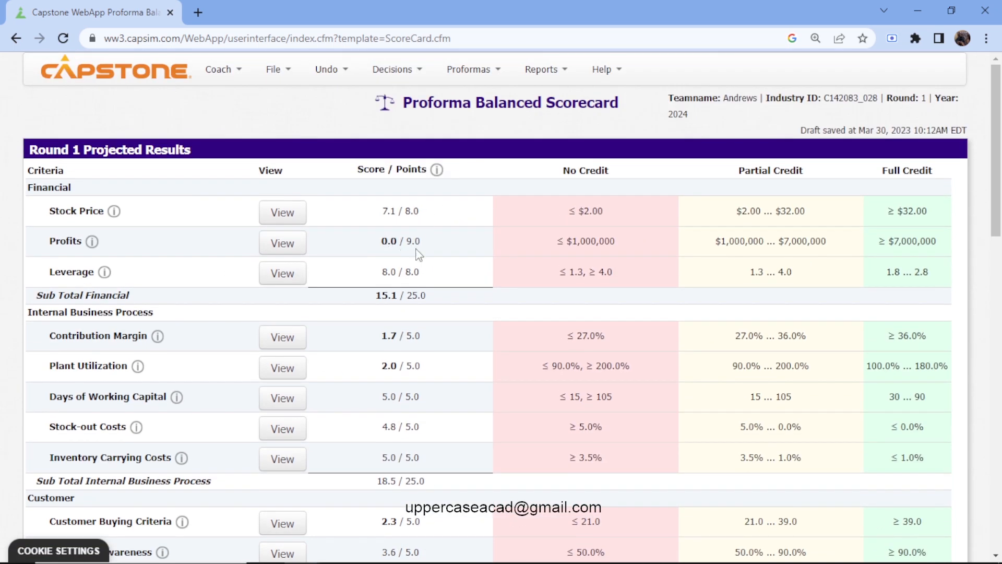
# Step: Go back from the scorecard to the Round 1 decision areas
pyautogui.click(413, 73)
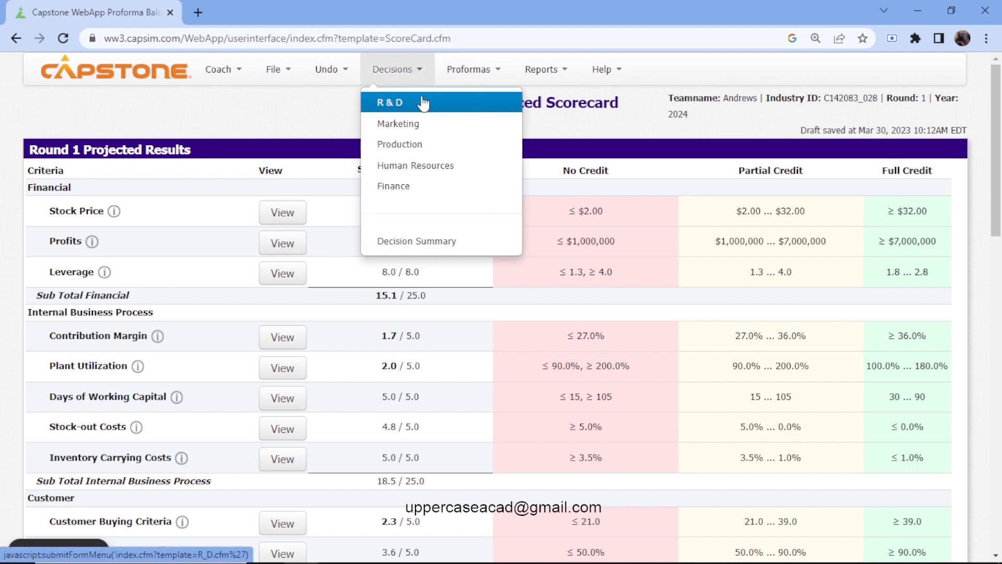